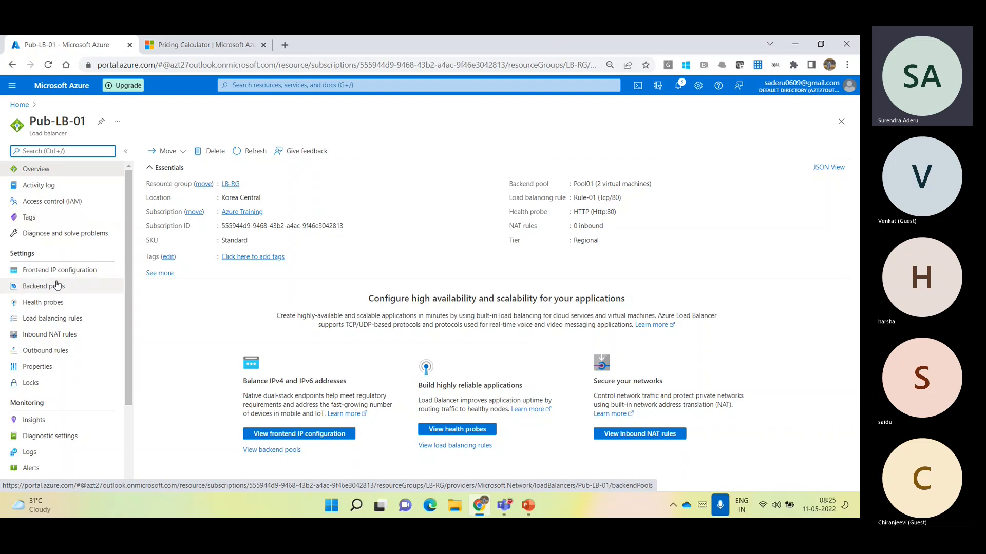
Review the health probes and load balancing rules of Pub-LB-01, and return to its overview
left_click(59, 303)
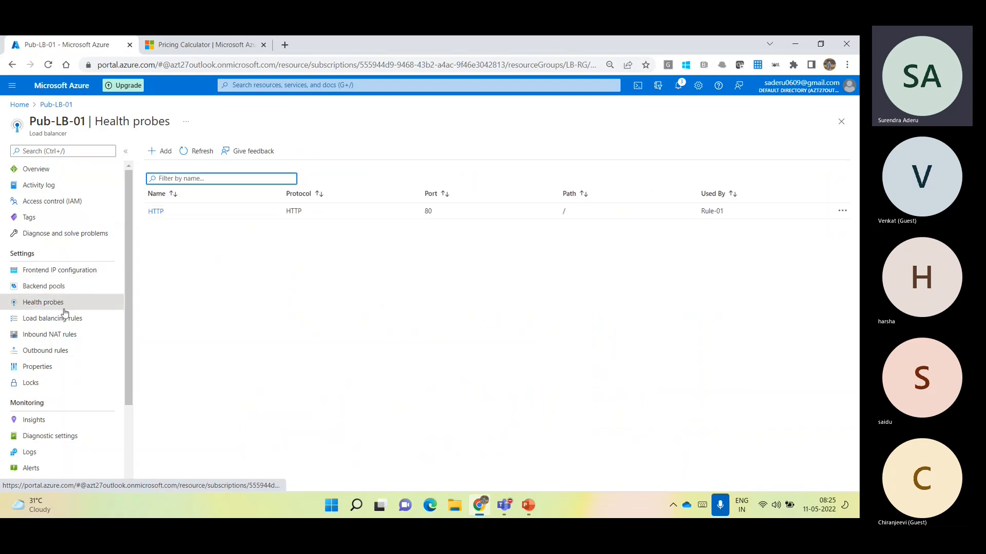
left_click(73, 318)
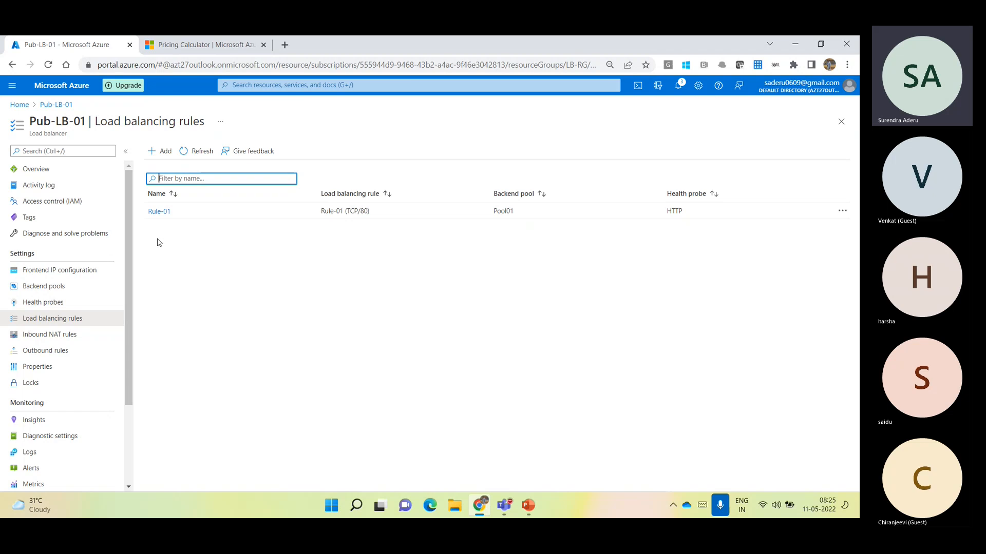
left_click(63, 175)
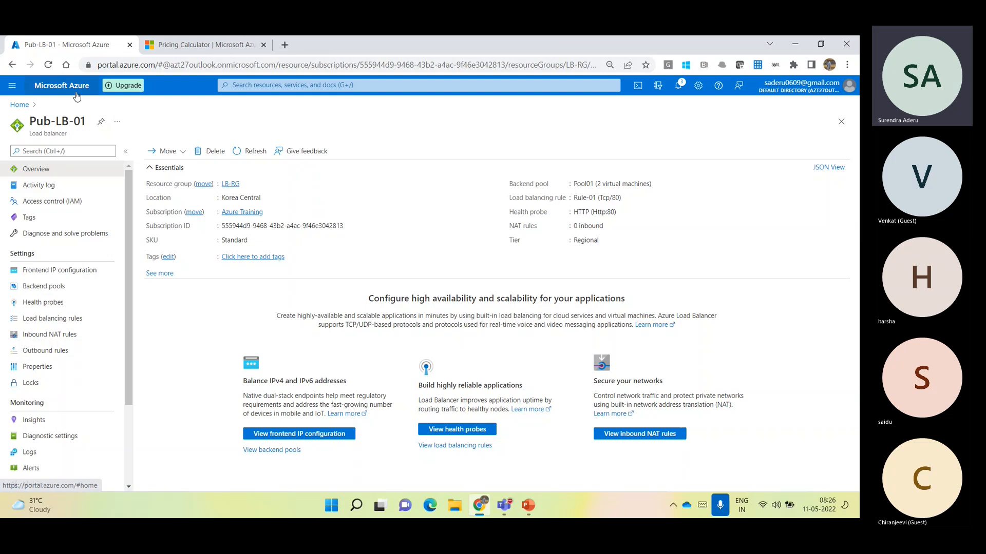
Open the virtual machines list from the portal home page and select VM-001 and VM-002
left_click(20, 104)
left_click(245, 163)
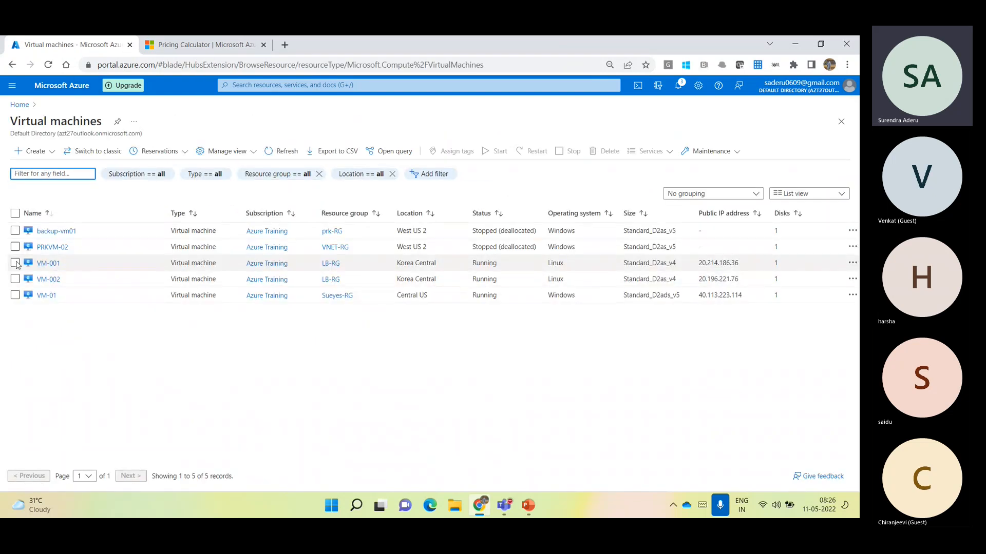
left_click(15, 263)
left_click(15, 280)
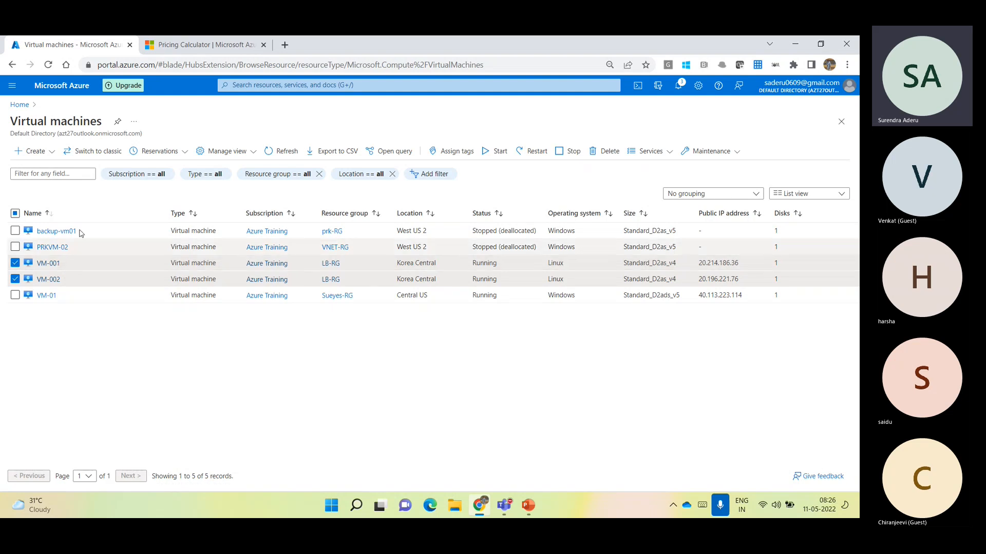
Reopen the Pub-LB-01 load balancer and examine its frontend IP configuration against the virtual machines in backend pool Pool01
left_click(20, 104)
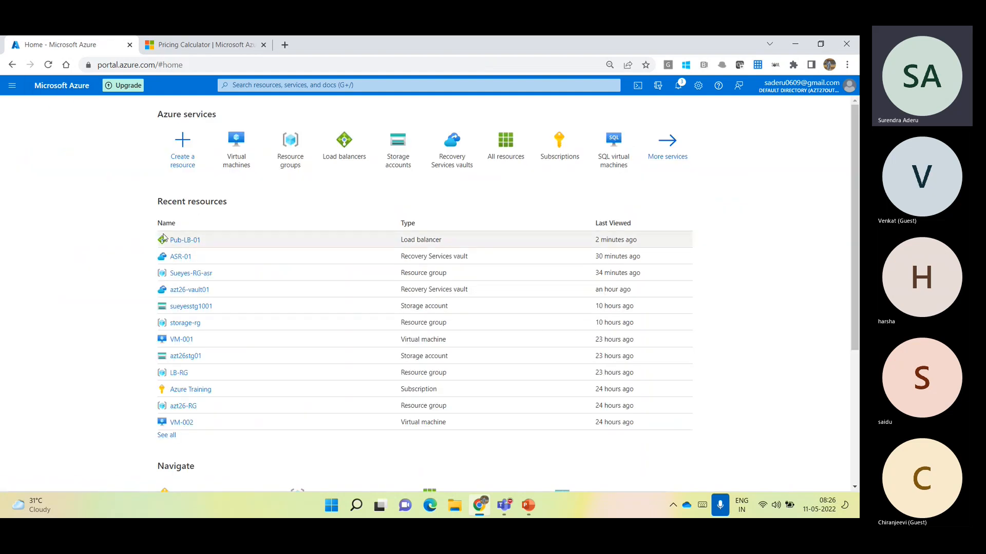
left_click(186, 241)
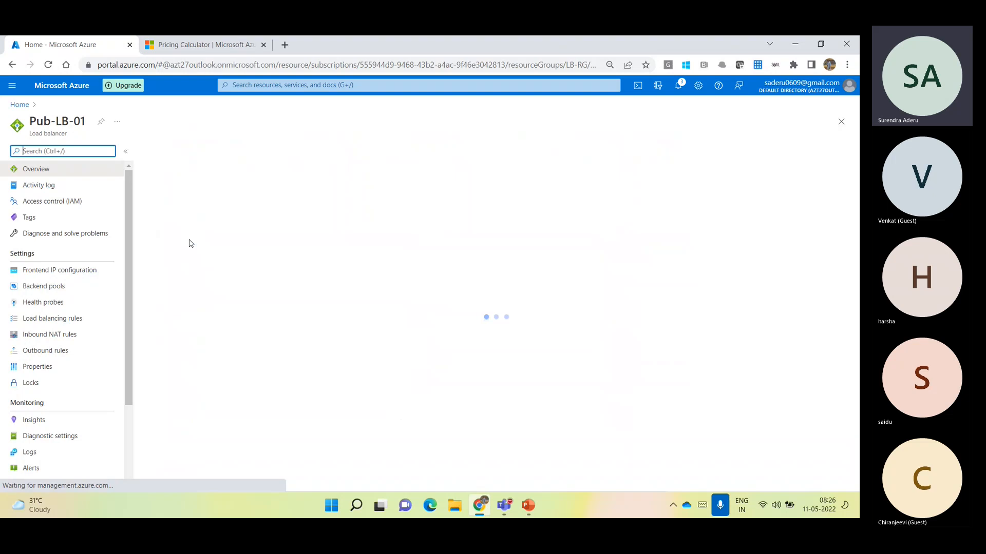
left_click(80, 269)
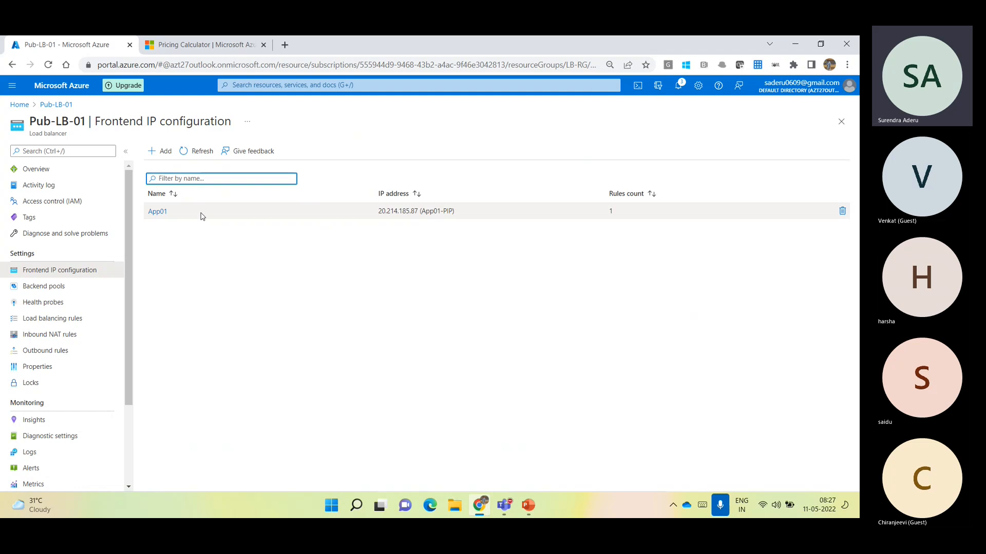
left_click_drag(379, 211, 412, 217)
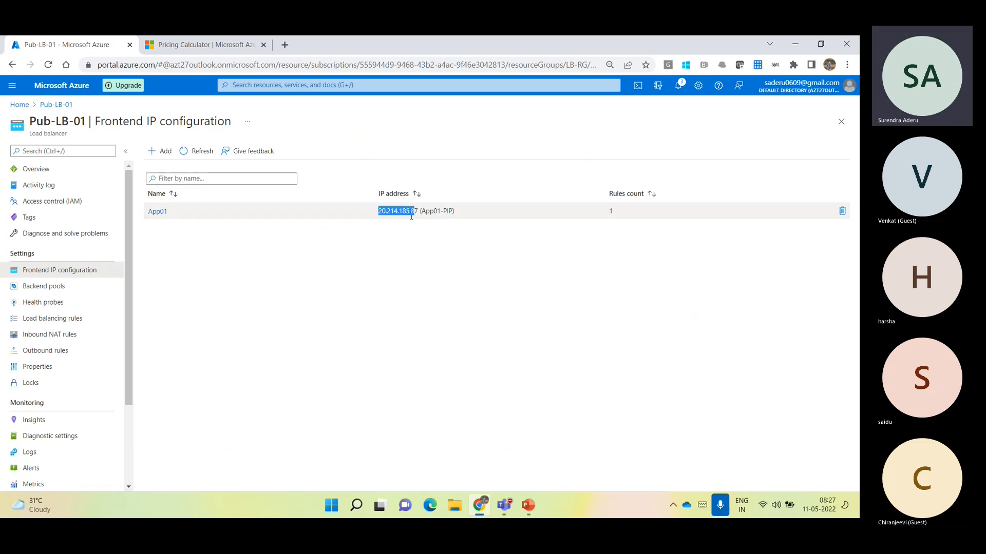
left_click(78, 286)
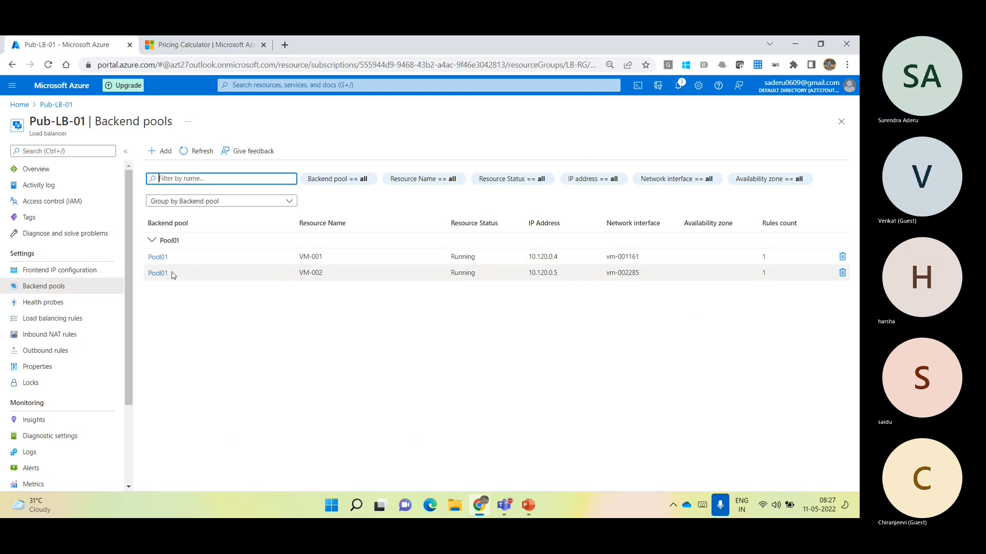
left_click(80, 274)
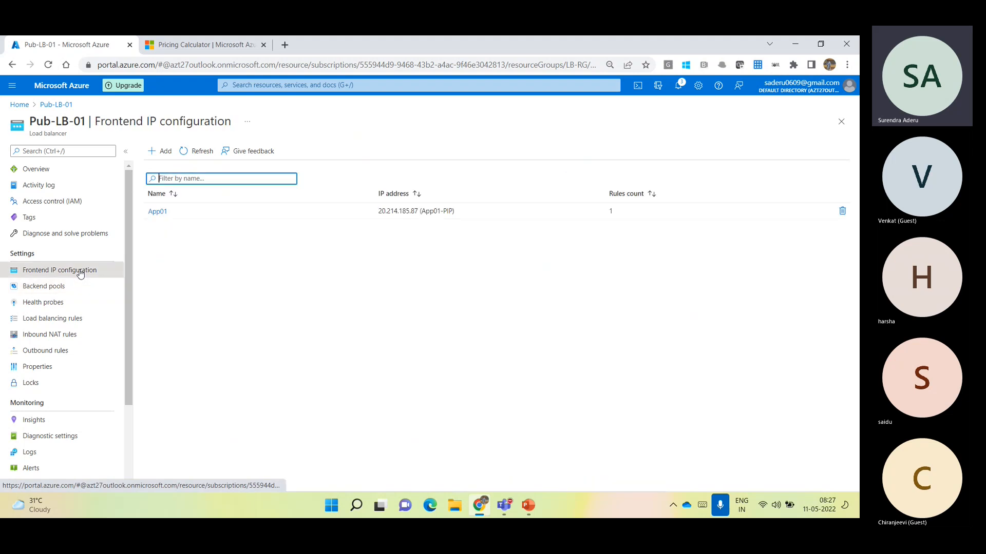
left_click(62, 286)
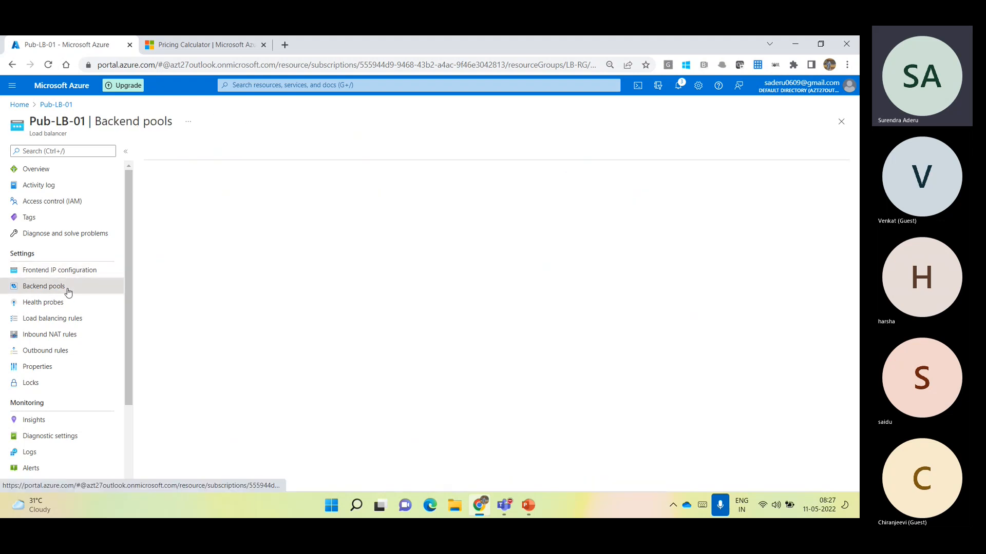
left_click(74, 271)
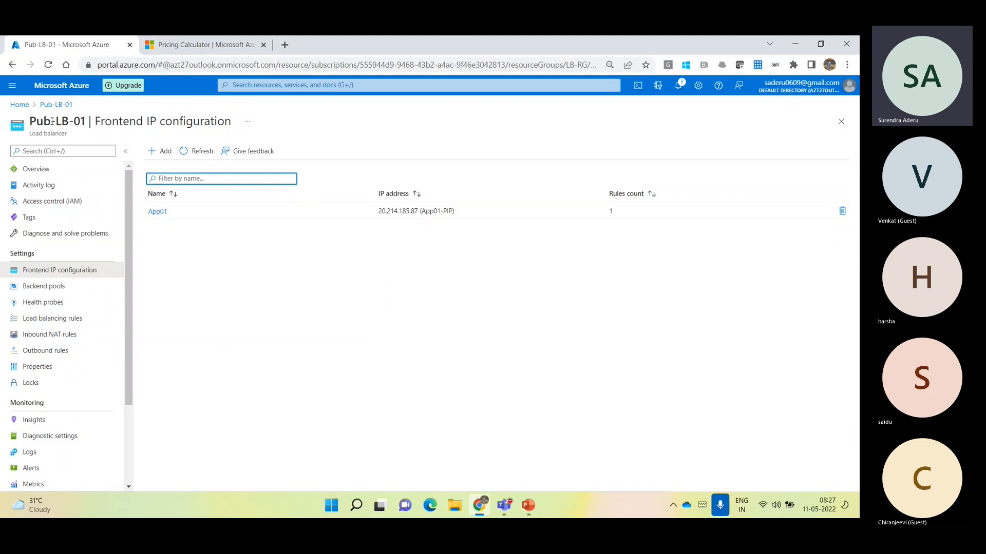
left_click(64, 286)
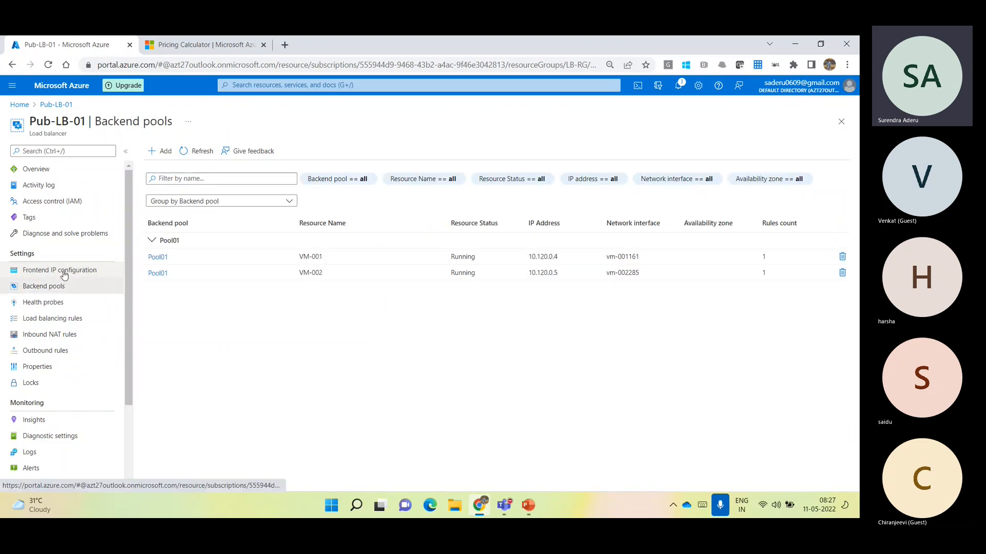
left_click(152, 241)
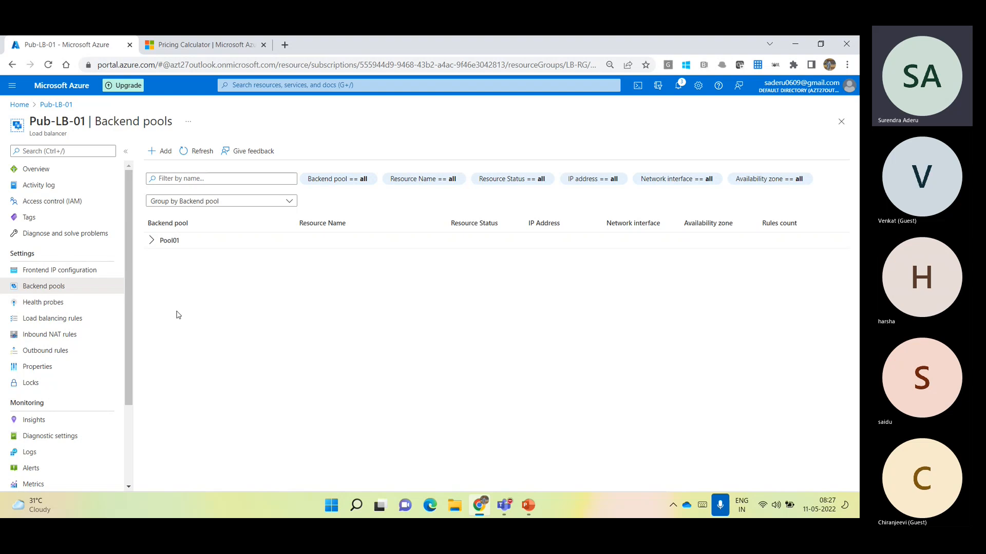
Compare the load balancer's health probes with its backend pool, and open the settings of the HTTP probe
left_click(33, 304)
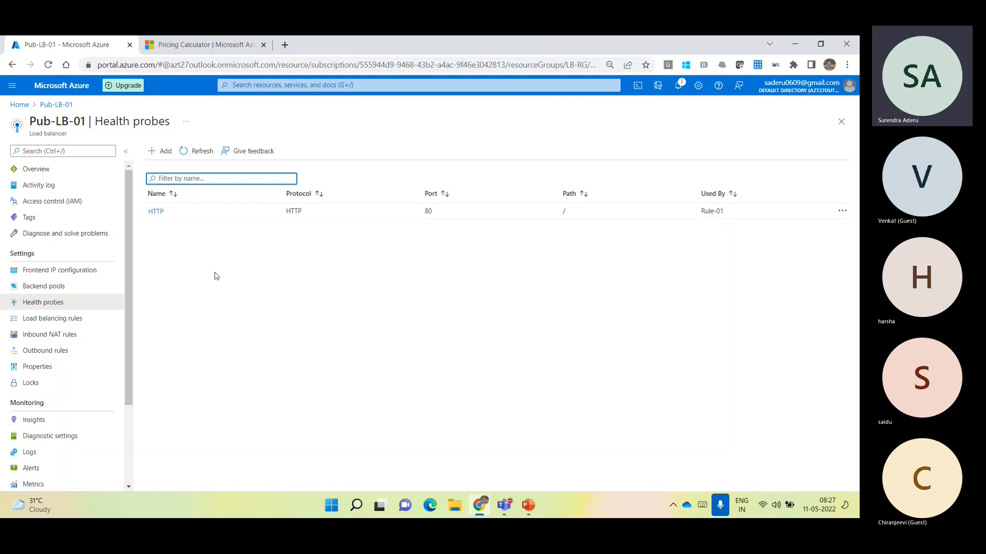
left_click(47, 286)
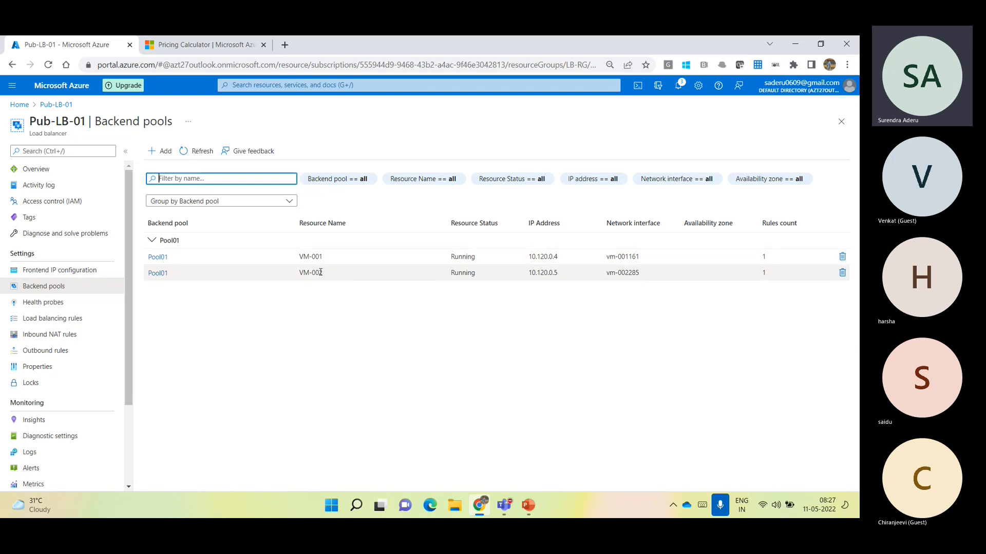
left_click(76, 302)
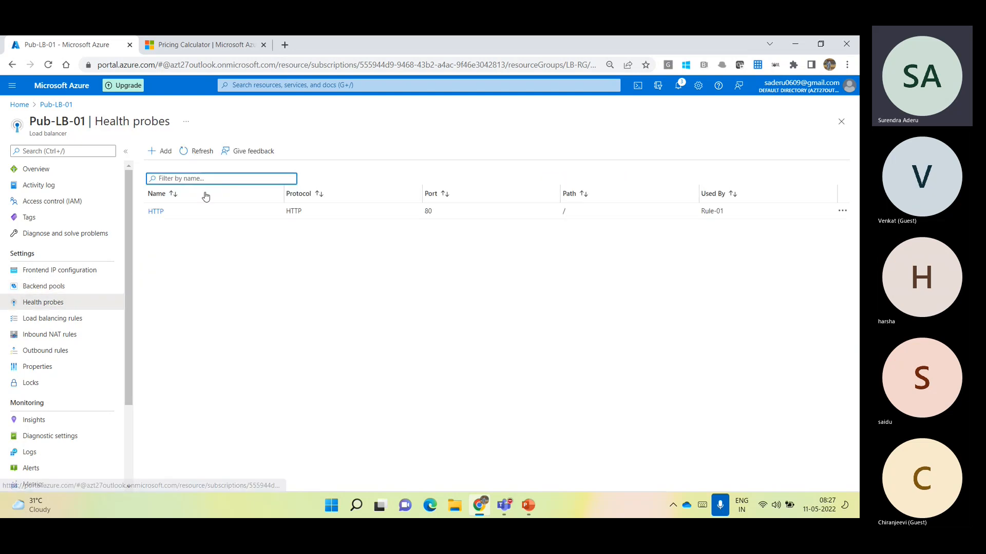
left_click(161, 212)
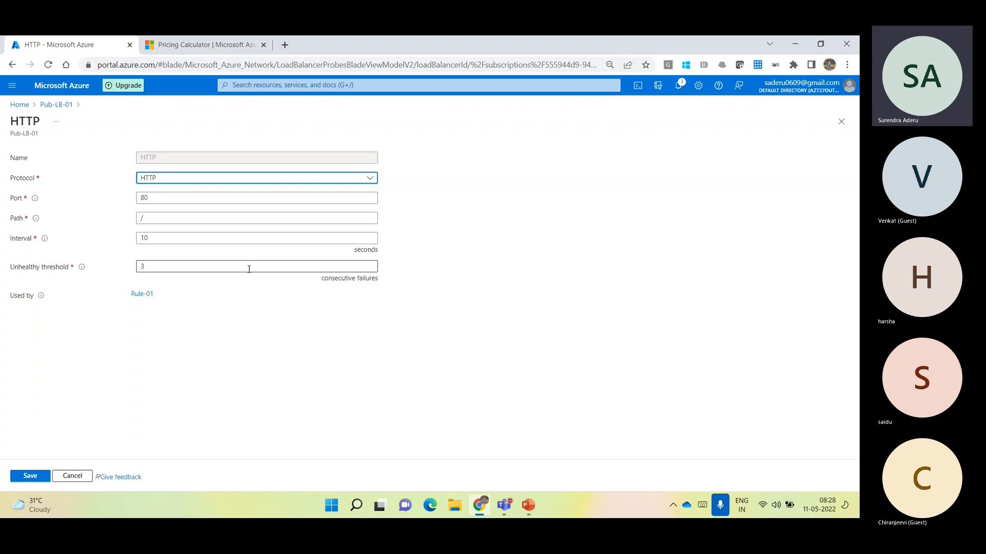
Launch cmd from the Run dialog and enter telnet at the prompt without executing it
key("super+r")
type("cmd")
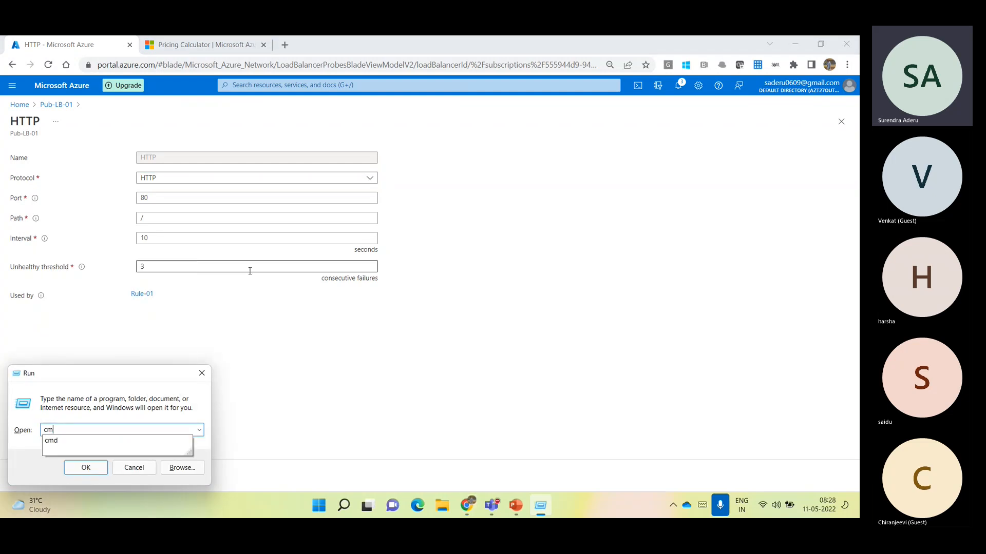
key("Return")
type("telnet")
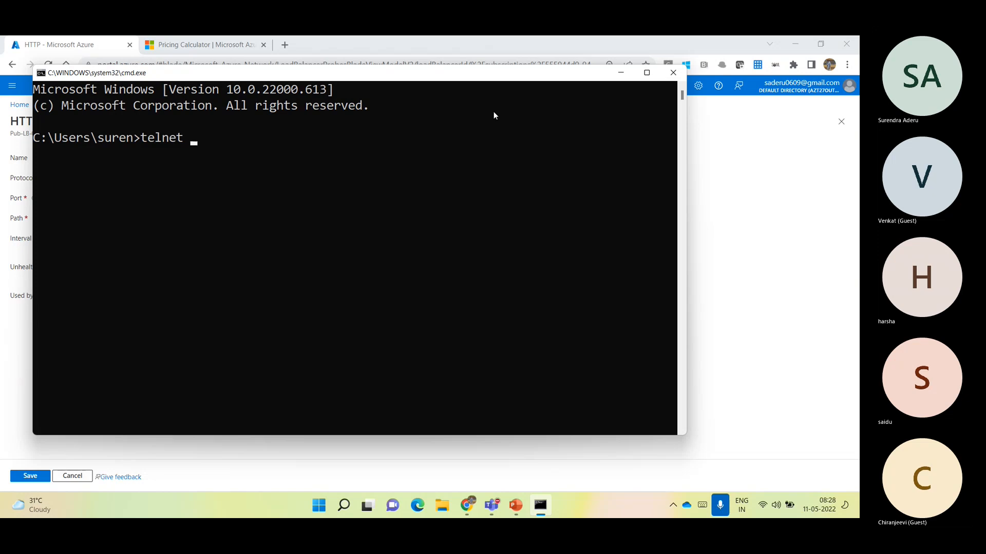
Switch back to the Azure portal and copy the NIC public IP address from VM-001's Networking page
left_click(781, 182)
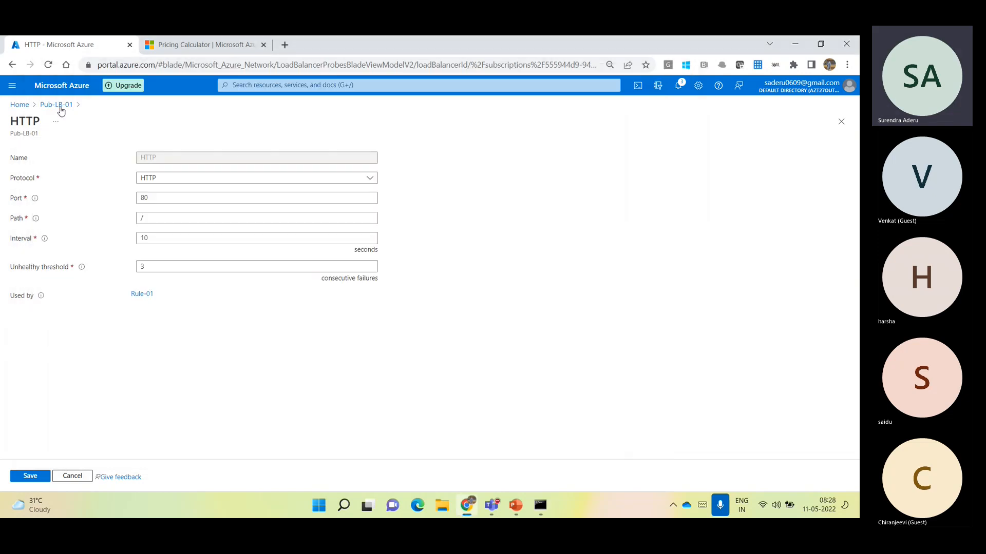
left_click(61, 91)
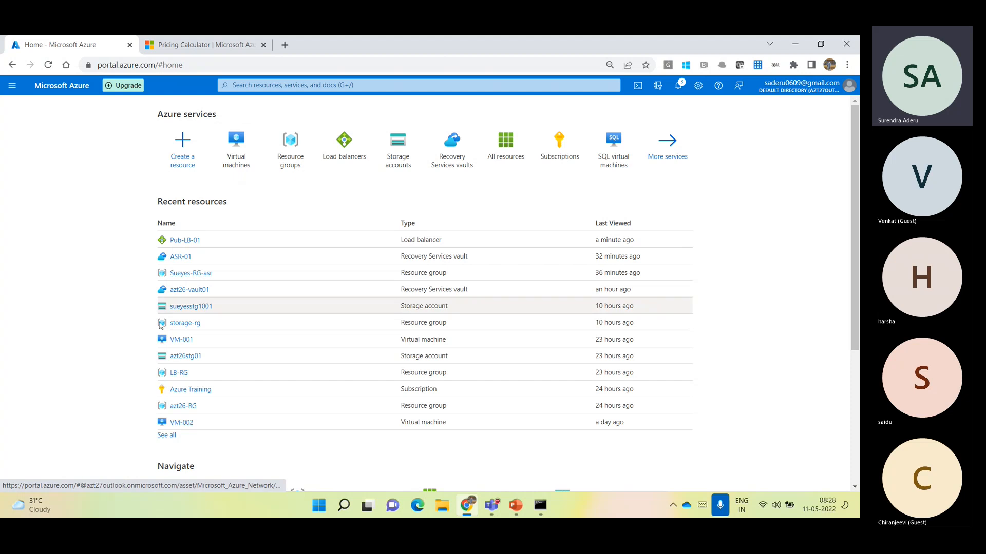
left_click(181, 339)
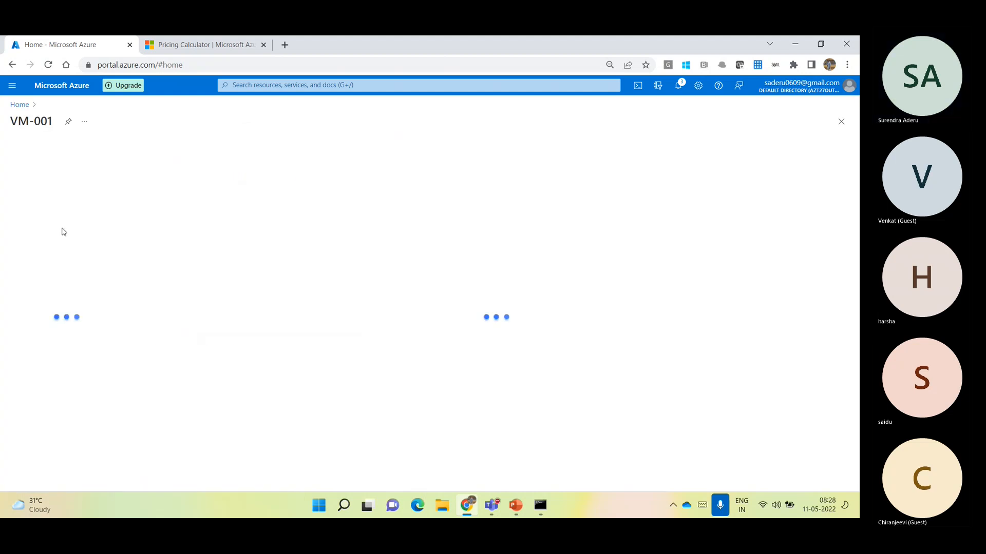
left_click(34, 272)
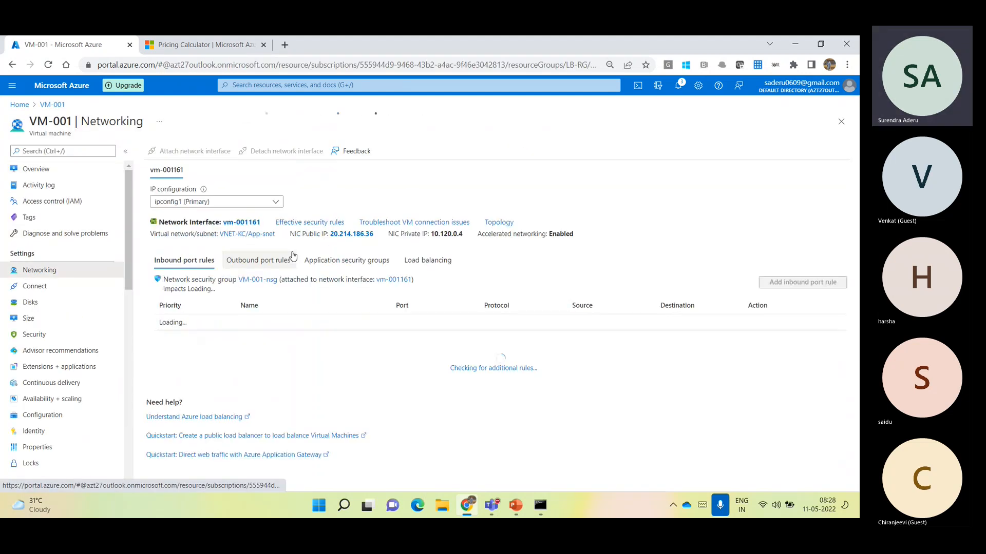
left_click_drag(375, 234, 332, 235)
right_click(338, 237)
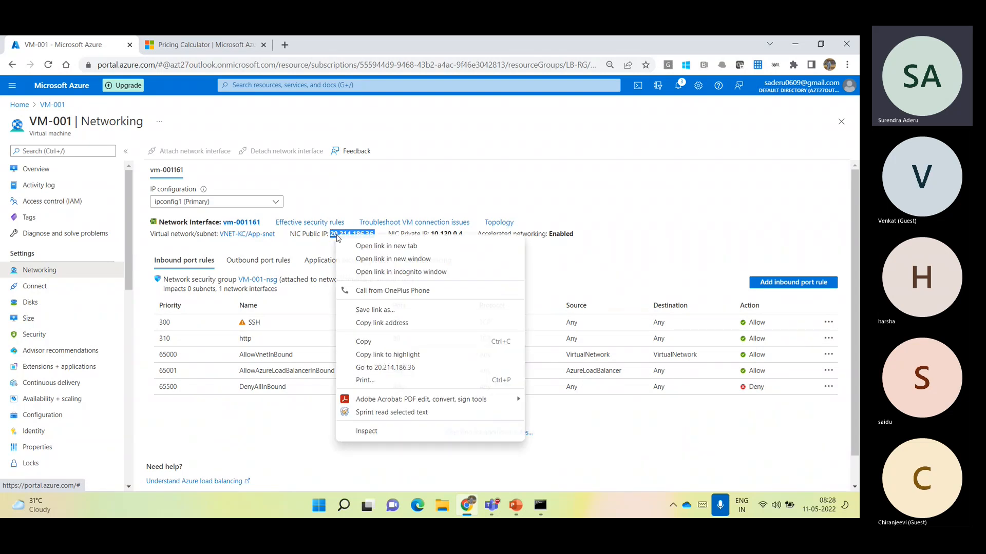
left_click(364, 341)
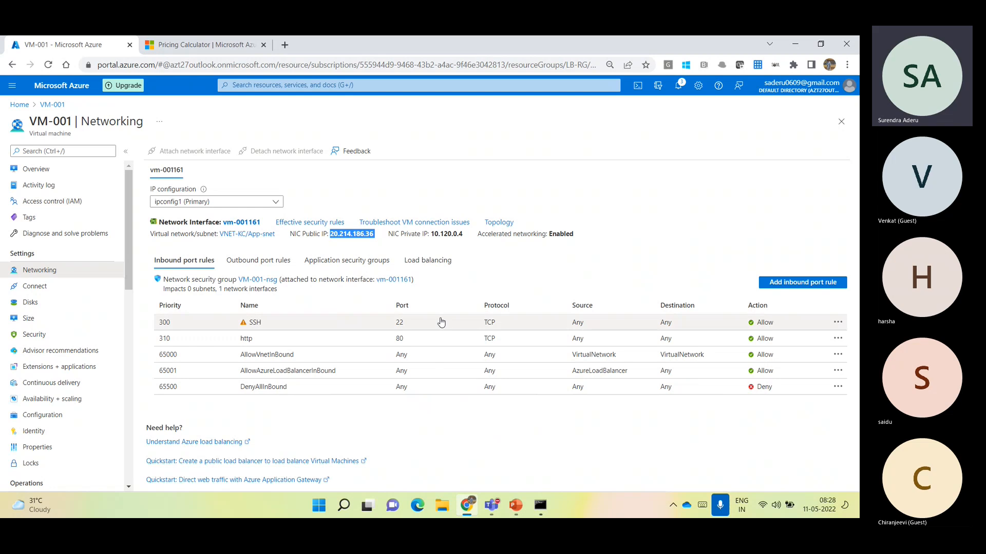
Switch to the Command Prompt, complete the telnet command with the copied address 20.214.186.36 and no port, run it, and highlight the command
left_click(544, 507)
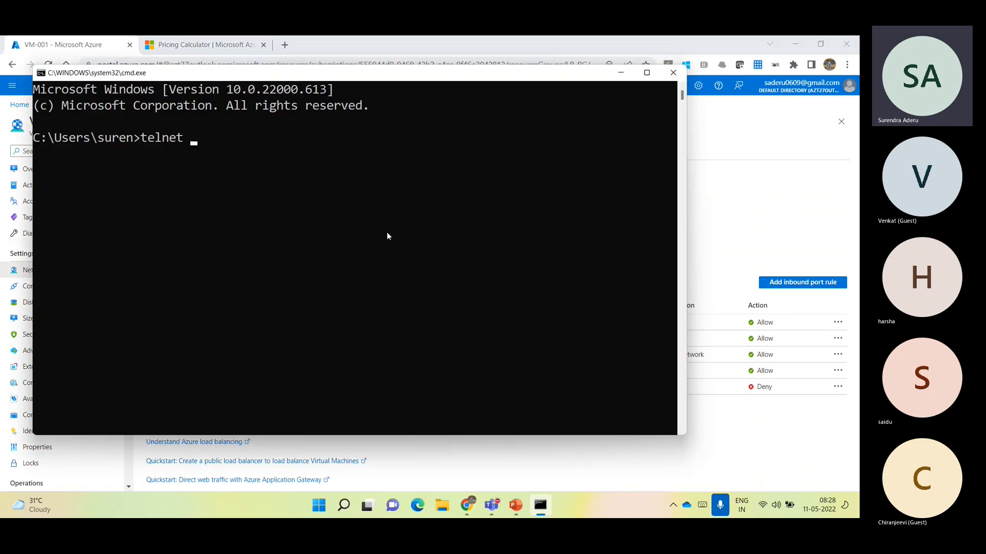
right_click(331, 205)
key("Return")
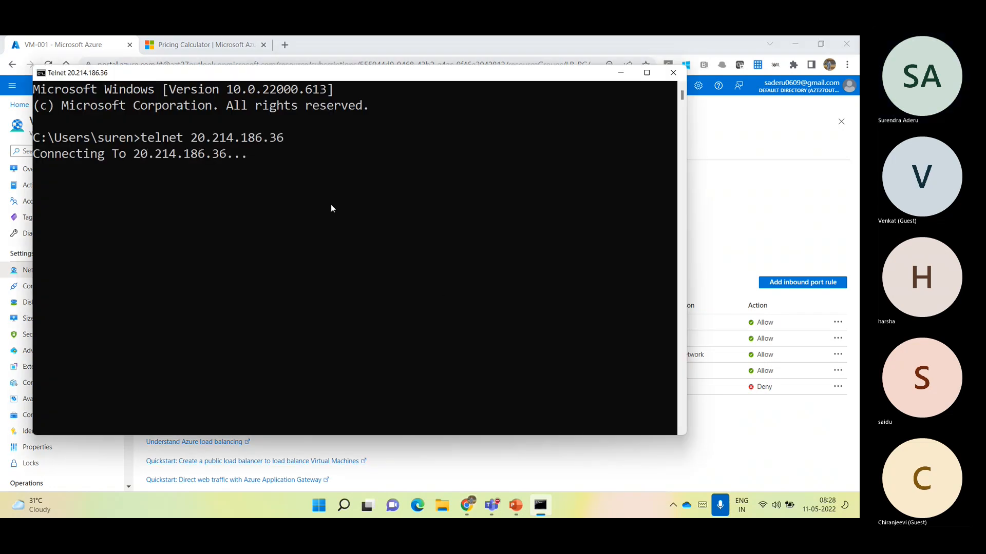
left_click(331, 205)
left_click_drag(141, 141, 280, 146)
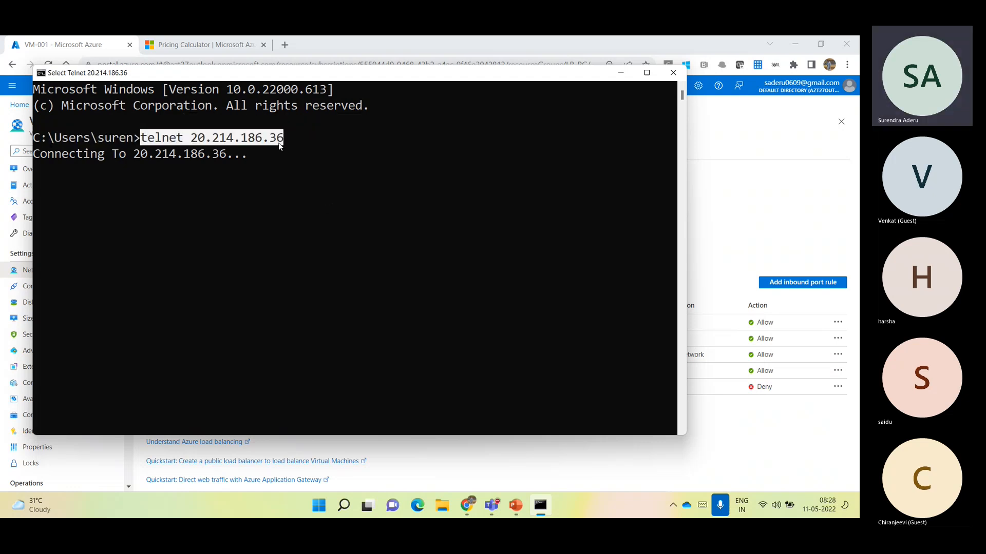
key("ctrl+c")
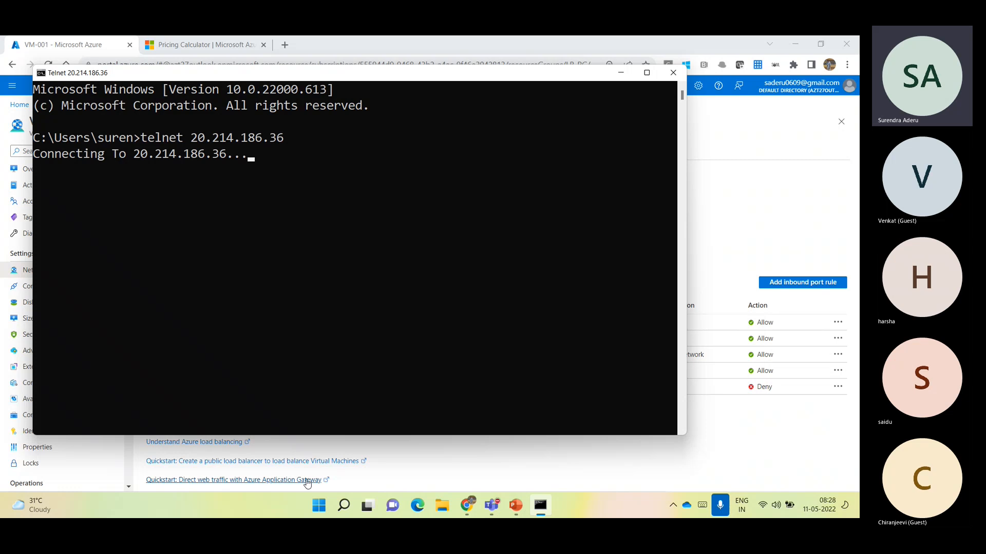
Open the Run dialog, return to the Command Prompt and run telnet 20.214.186.36 80 to test VM-001's HTTP port
right_click(318, 506)
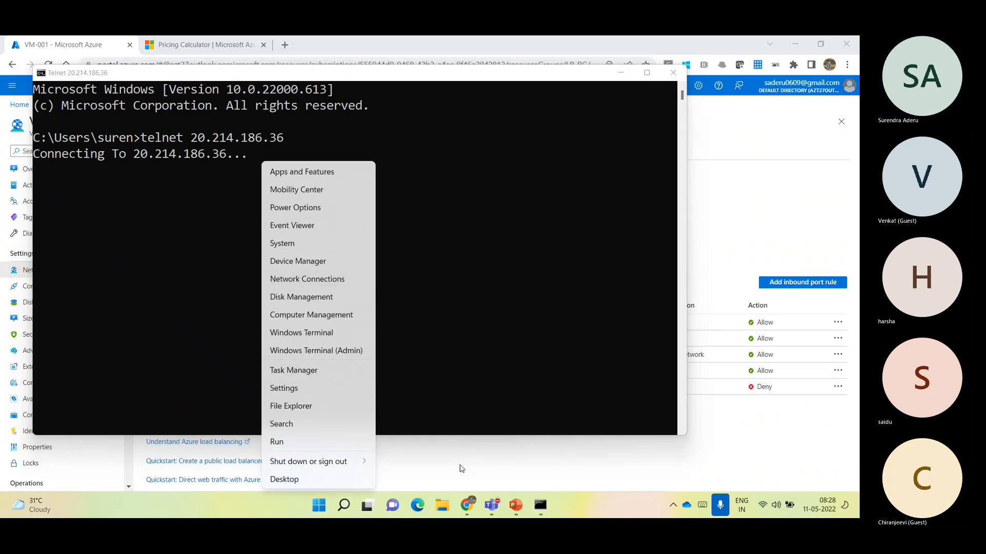
left_click(313, 442)
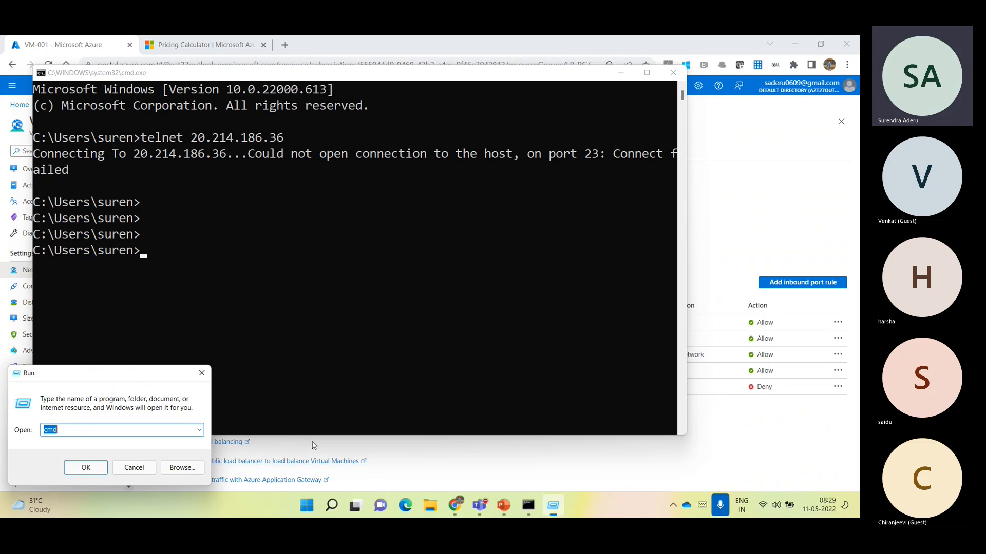
left_click(260, 316)
key("Up")
type("80")
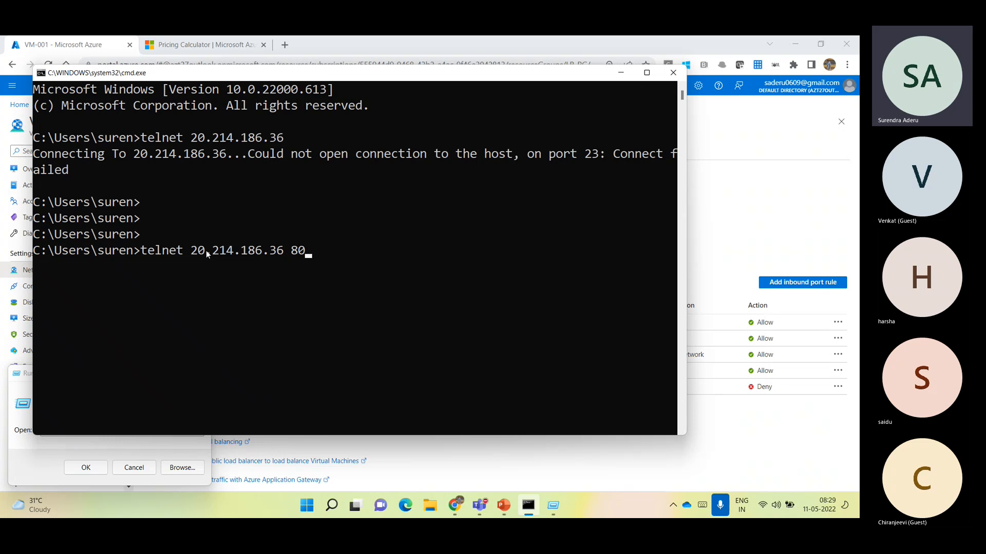
key("Return")
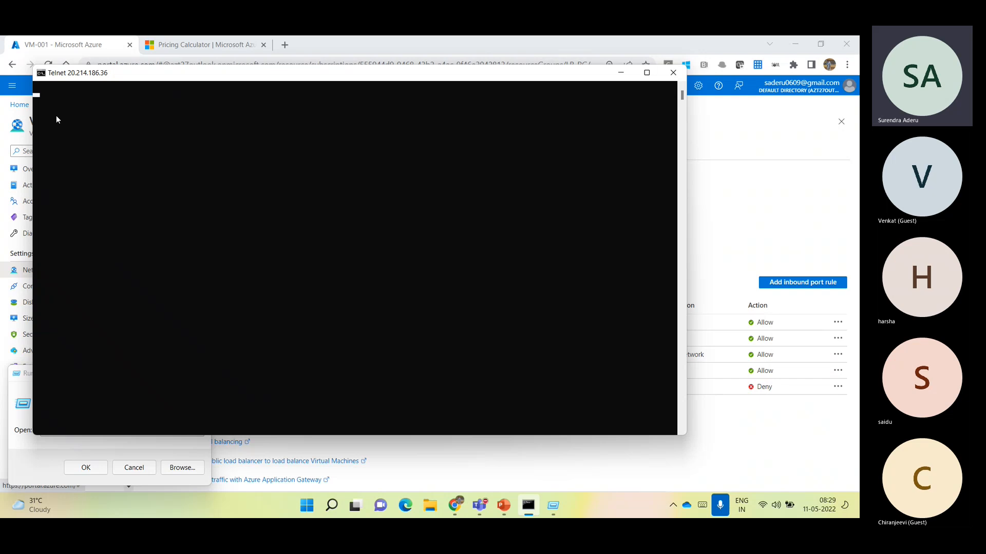
Close the telnet window and the Run dialog, and open the Health probes page of load balancer Pub-LB-01
left_click(673, 73)
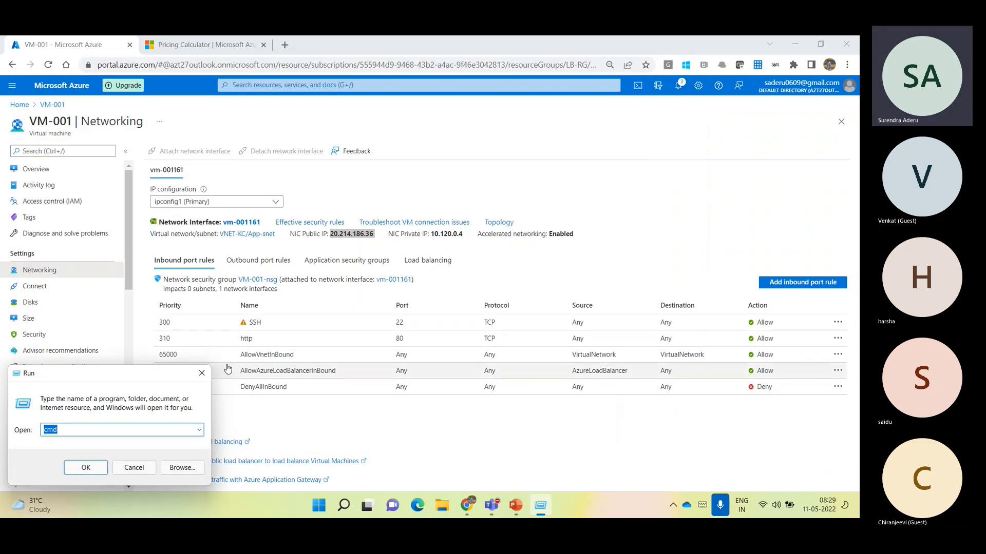
left_click(134, 468)
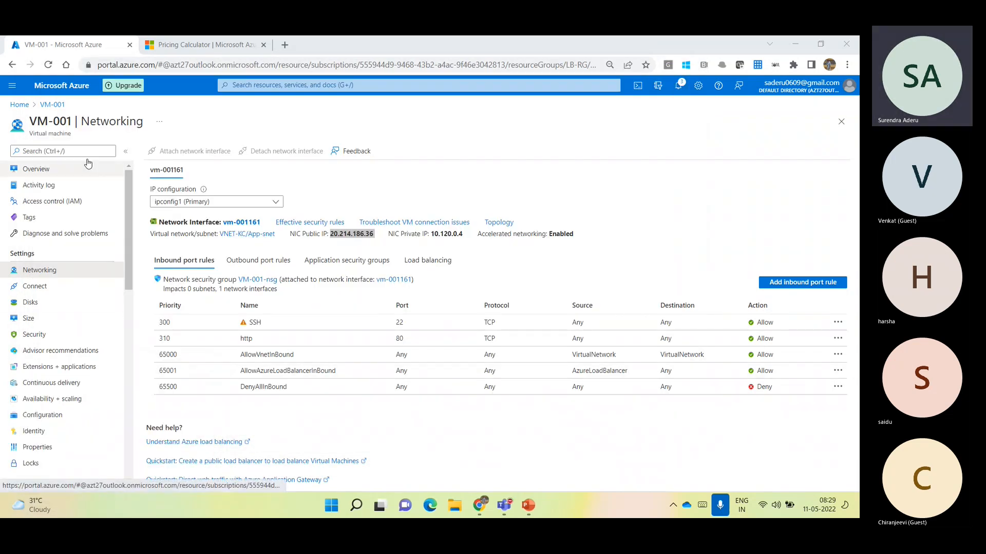
left_click(57, 95)
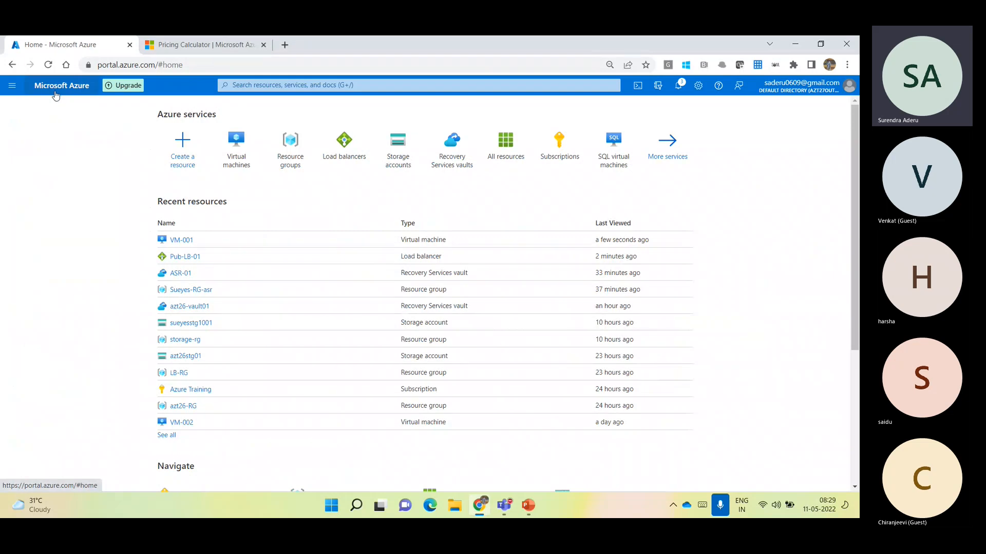
left_click(182, 257)
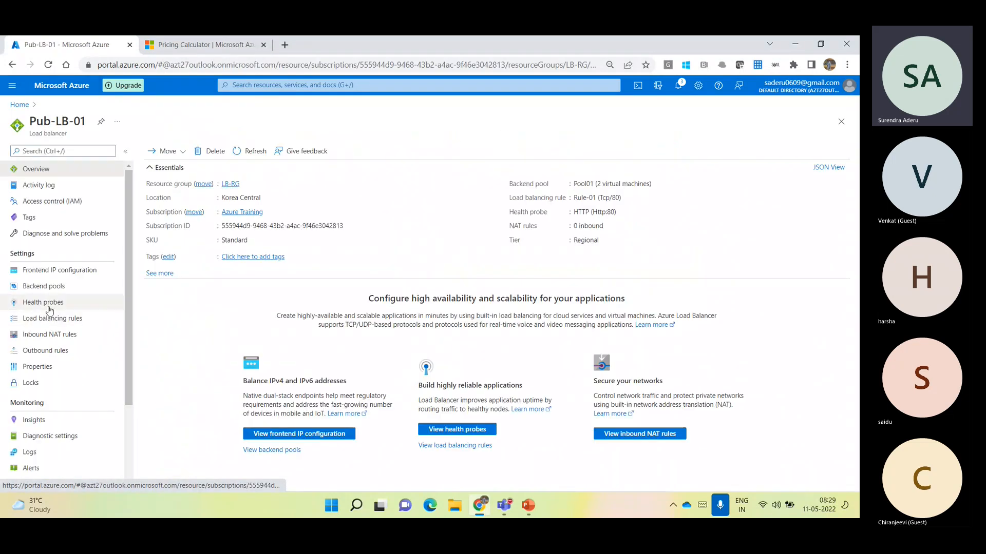
left_click(50, 309)
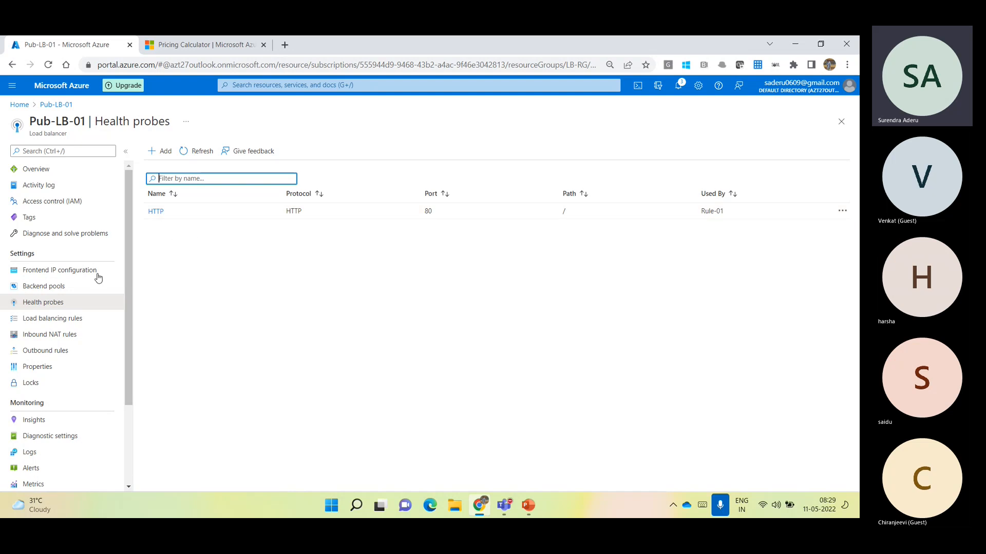
Examine the port and backend port of load balancing rule Rule-01, and close the rule without saving
left_click(87, 319)
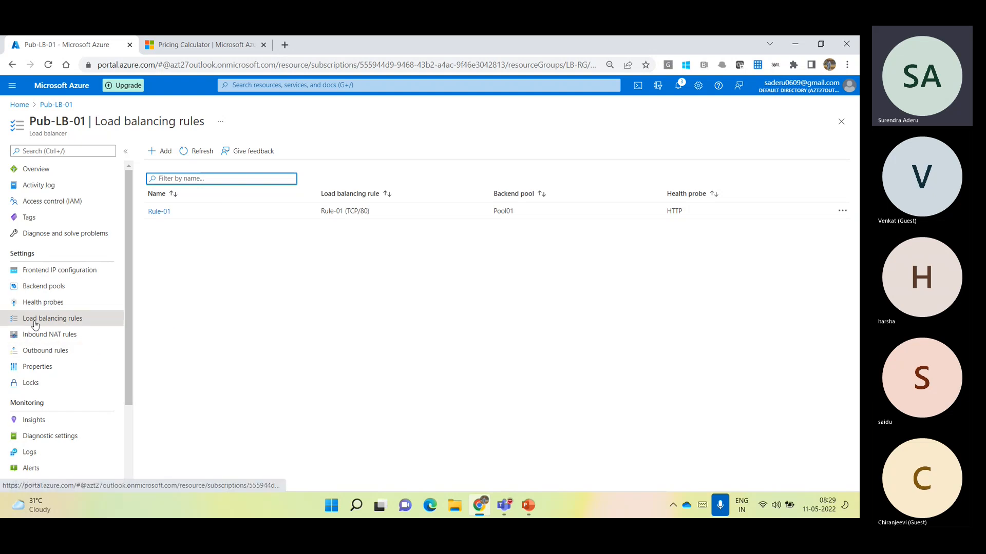
left_click(163, 214)
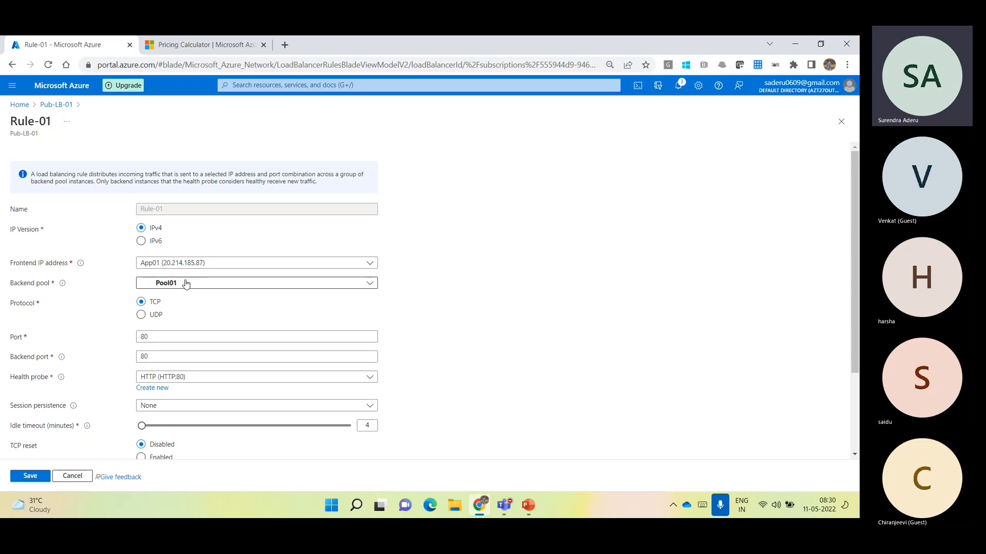
double_click(147, 338)
double_click(144, 355)
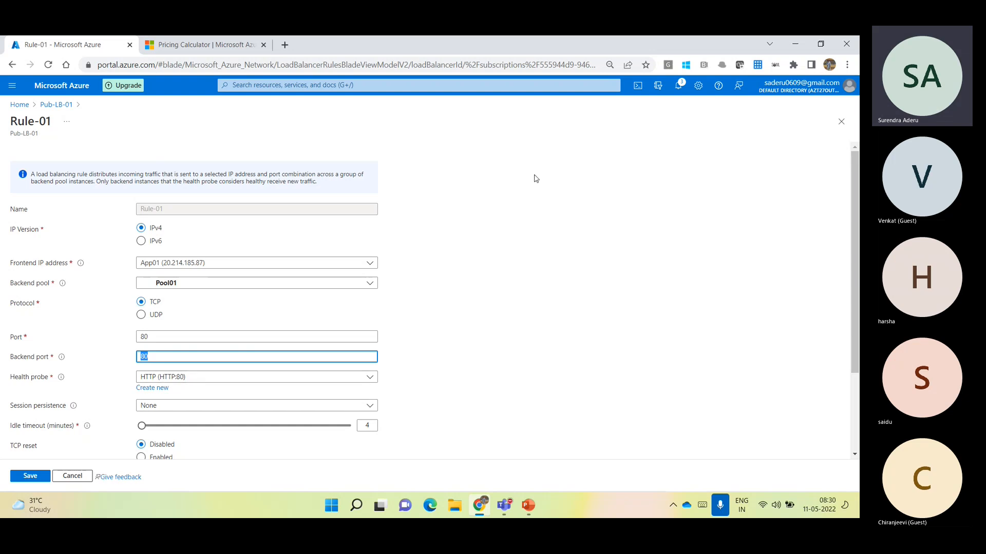
left_click(841, 121)
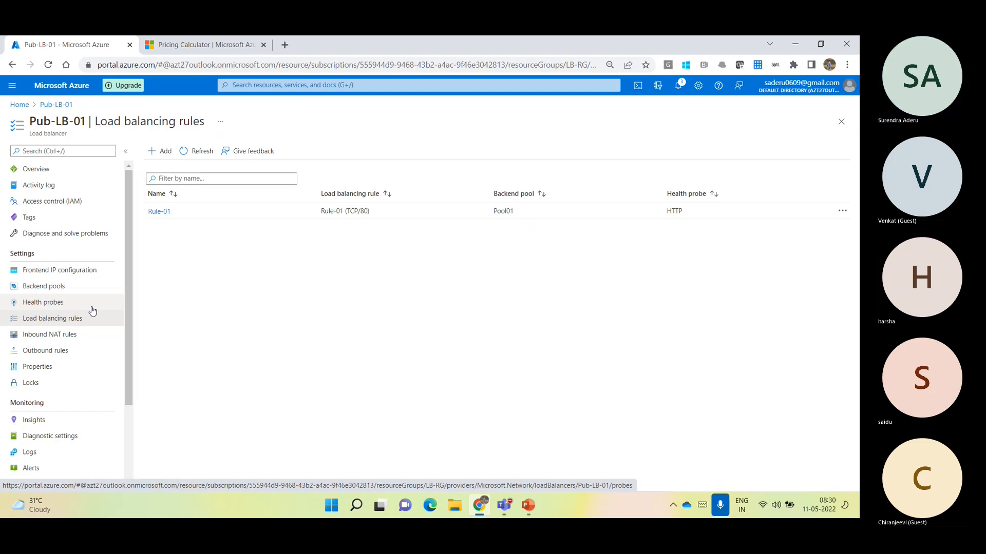
Start a new inbound NAT rule on Pub-LB-01 named VM-001-SSH with VM-001 as the target virtual machine
left_click(55, 339)
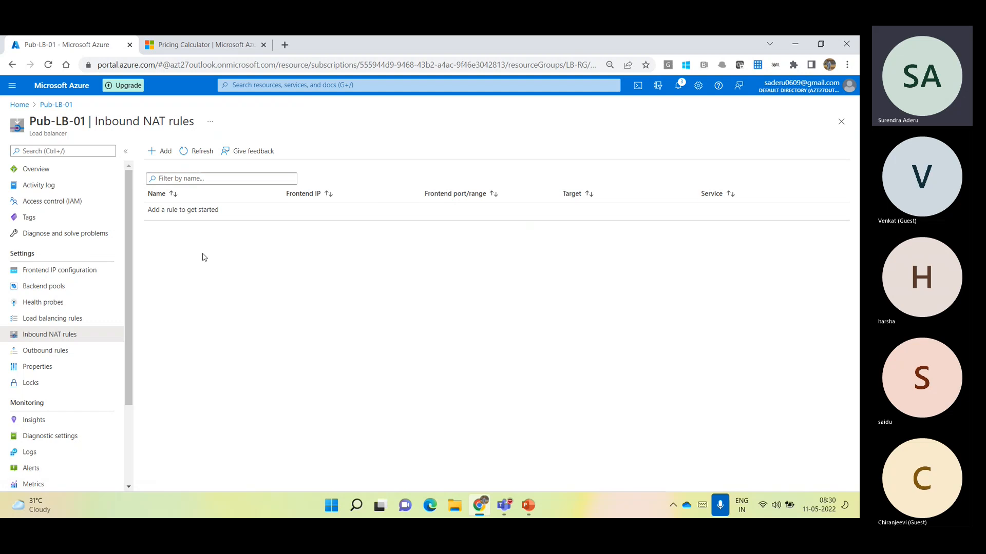
left_click(156, 163)
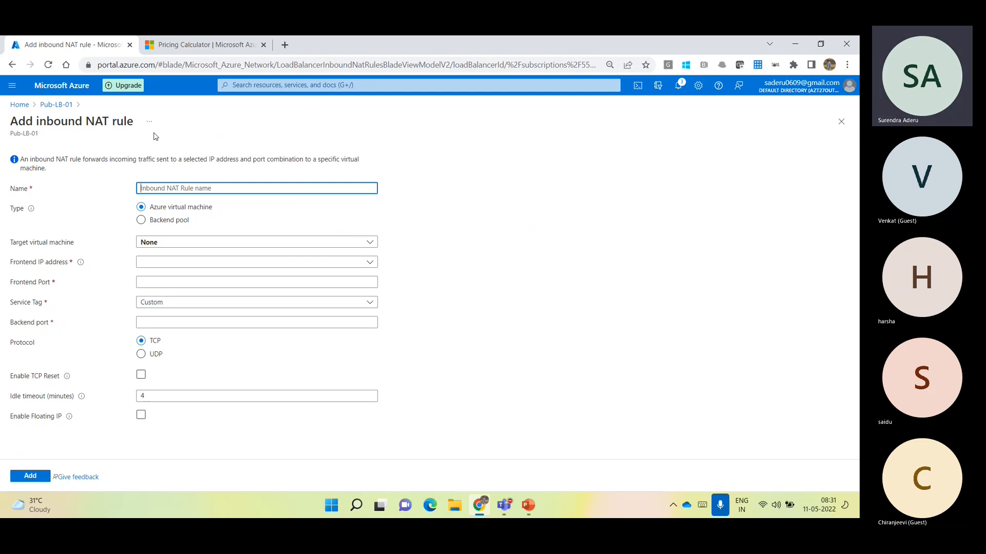
type("VM-001-SSH")
left_click(171, 245)
left_click(172, 278)
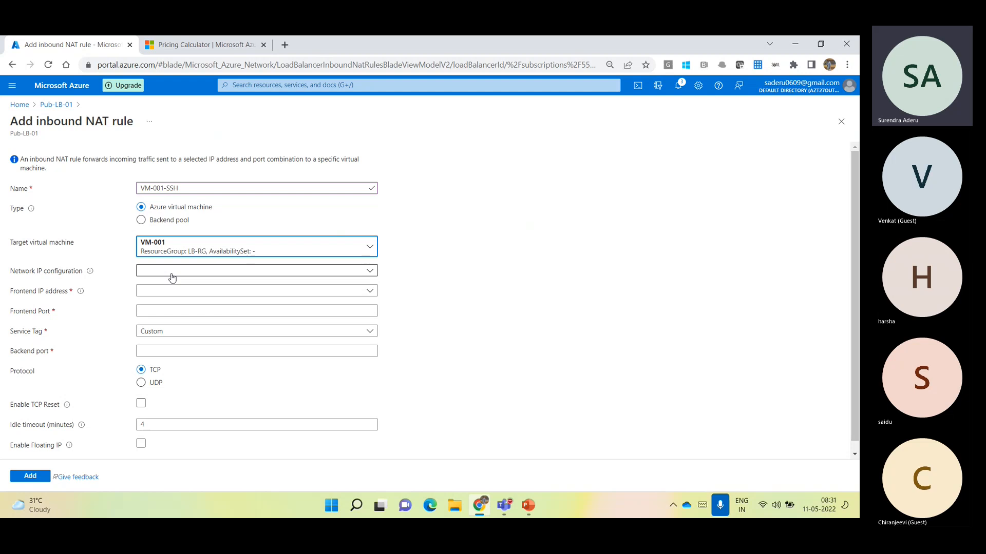
Set the NAT rule's network IP configuration to ipconfig1 (10.120.0.4) and its frontend IP address to App01 (20.214.185.87)
left_click(171, 273)
left_click(170, 283)
left_click(171, 291)
left_click(184, 319)
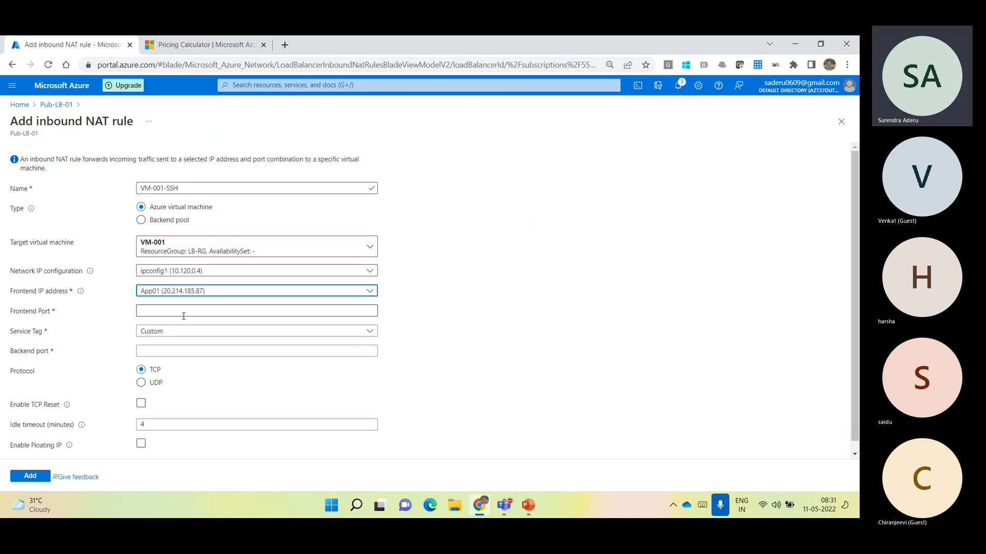
Set the NAT rule's frontend port to 55111 and its backend port to 22
left_click(180, 311)
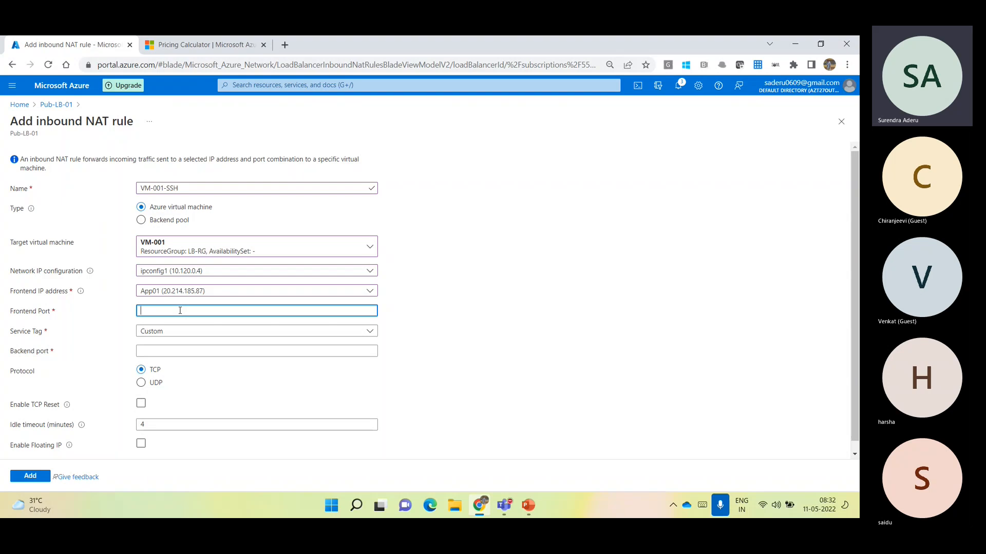
type("55111")
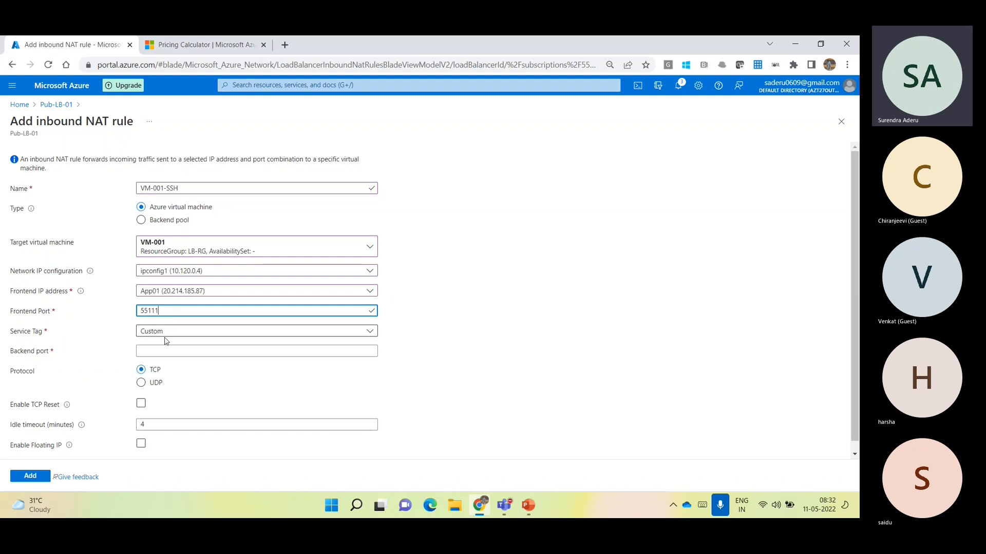
left_click(174, 351)
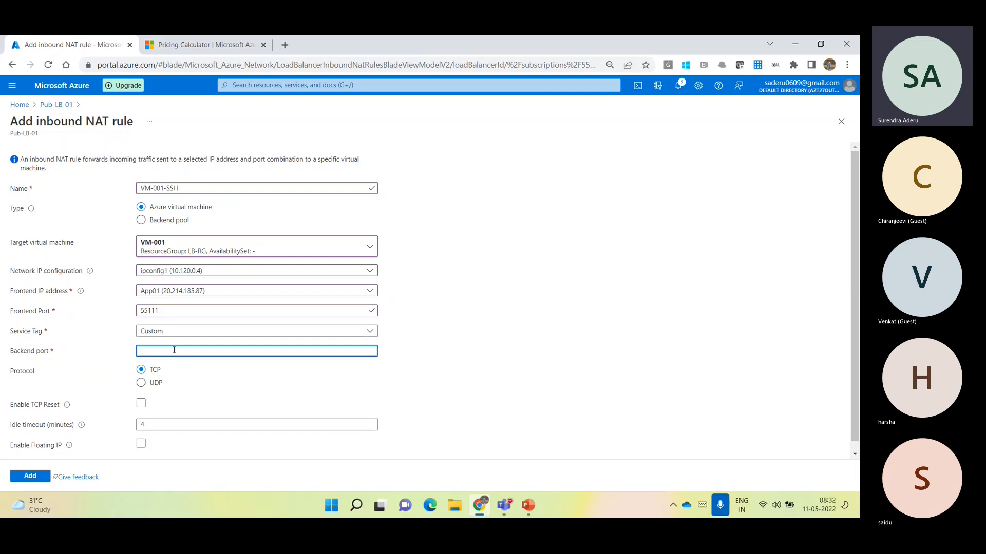
type("22")
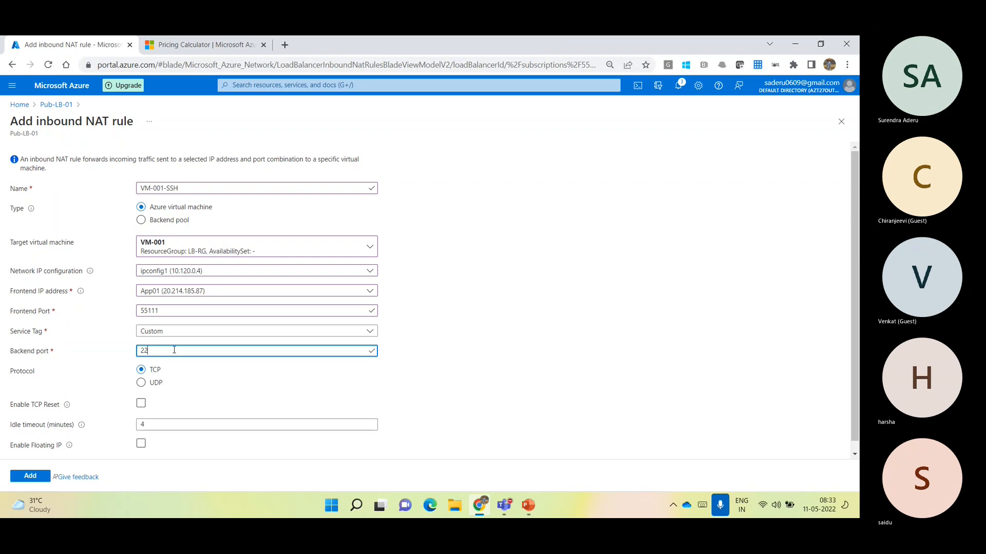
left_click(444, 326)
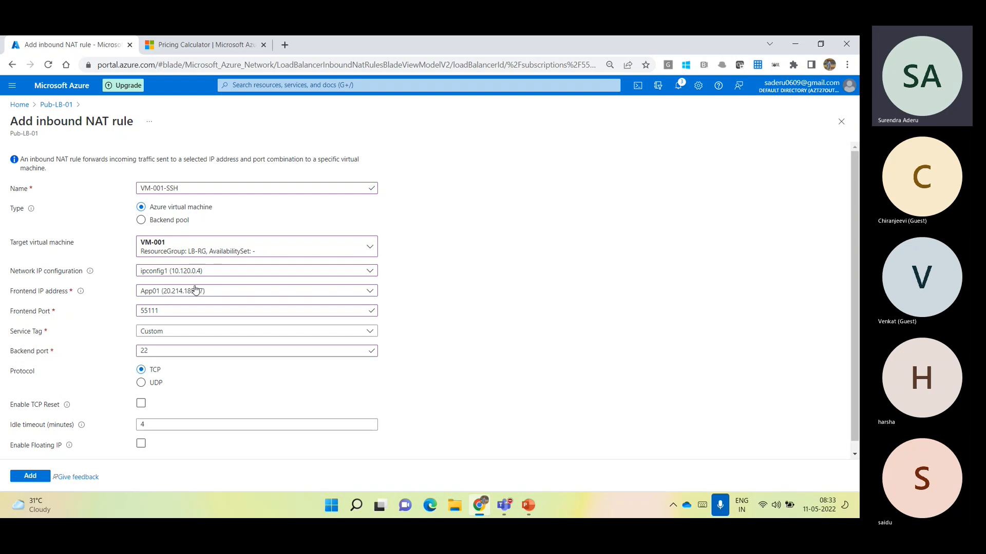
Check the frontend and backend port entries and add the VM-001-SSH inbound NAT rule to the load balancer
double_click(161, 311)
left_click(157, 351)
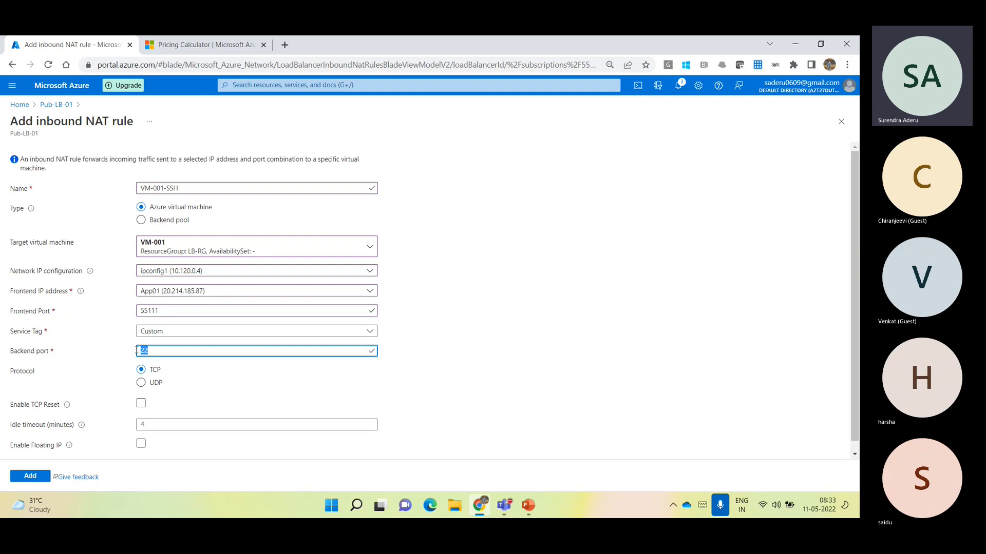
left_click(608, 307)
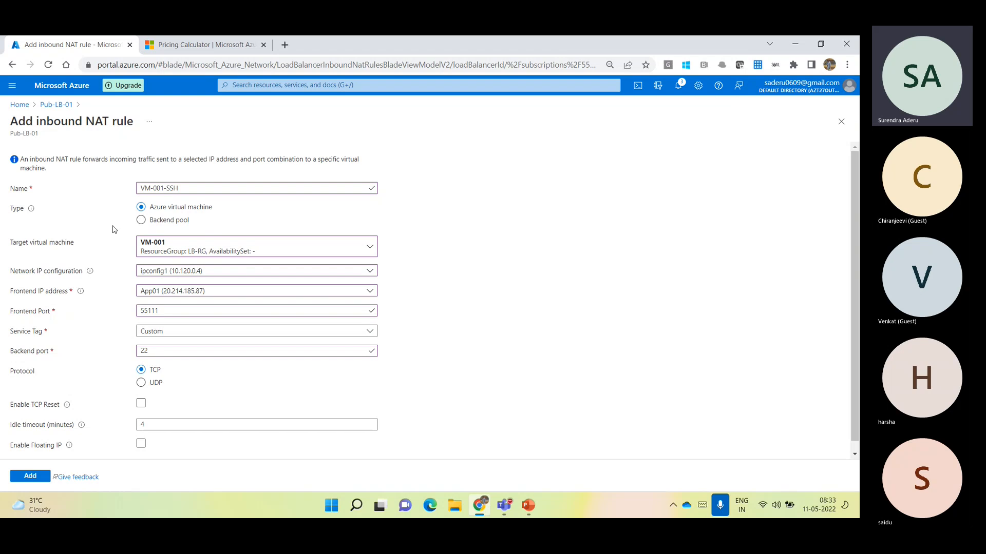
left_click(30, 477)
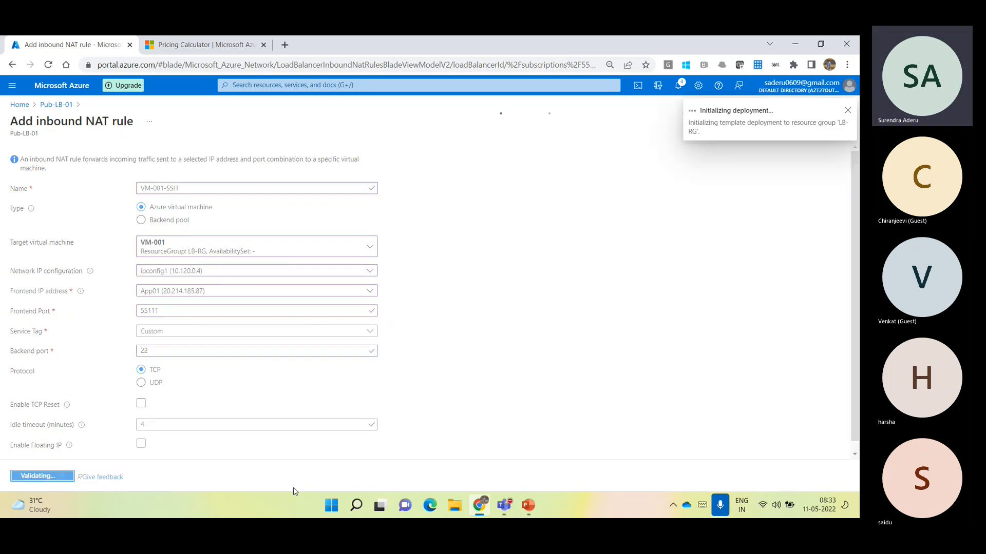
Find and launch PuTTY on the local computer
left_click(326, 510)
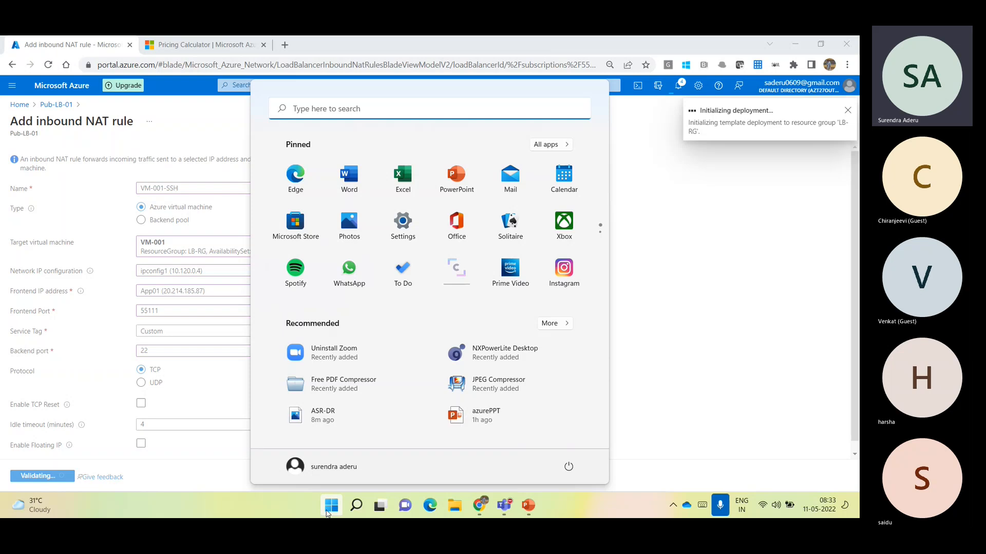
type("putt")
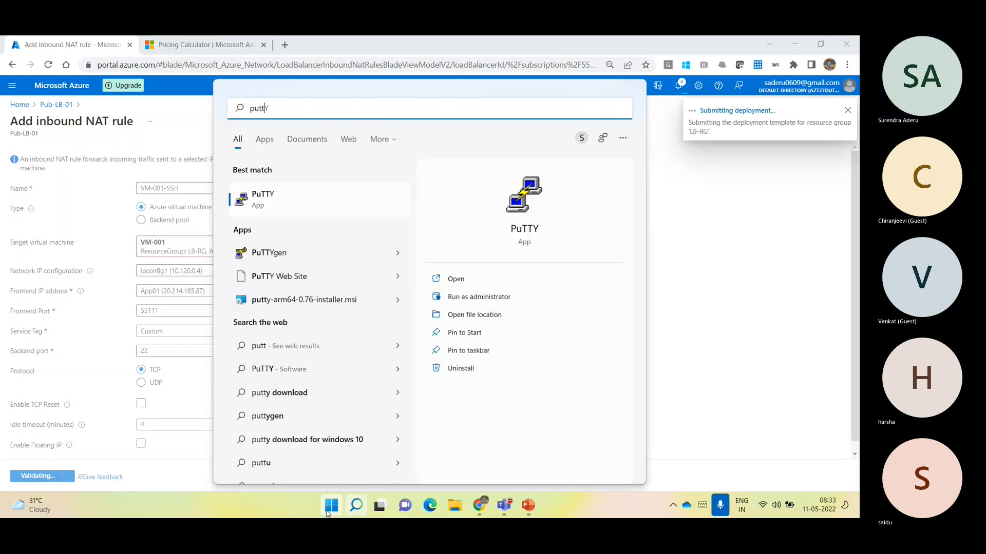
key("Return")
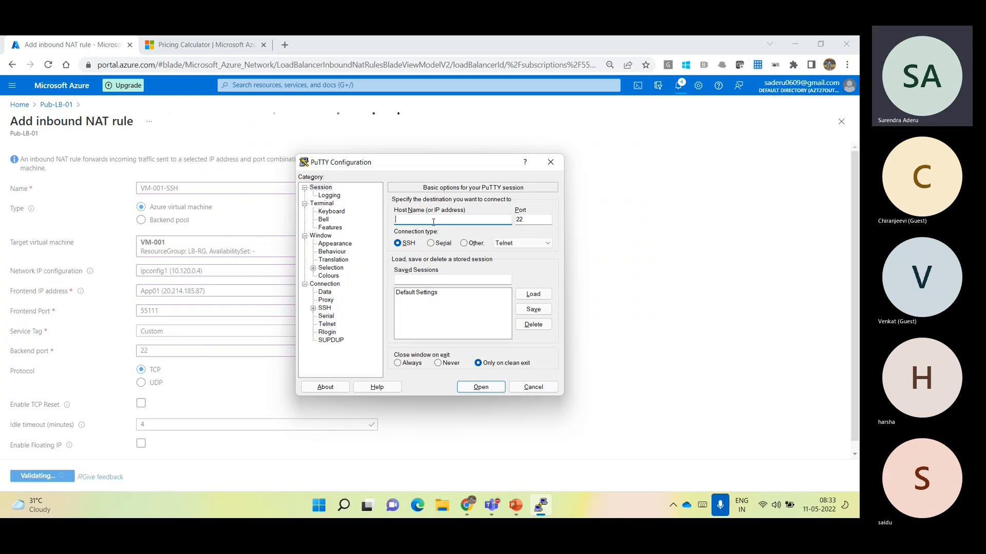
Enter 20.214.185.87 as the PuTTY session's host and 55111 as its port
type("20.214")
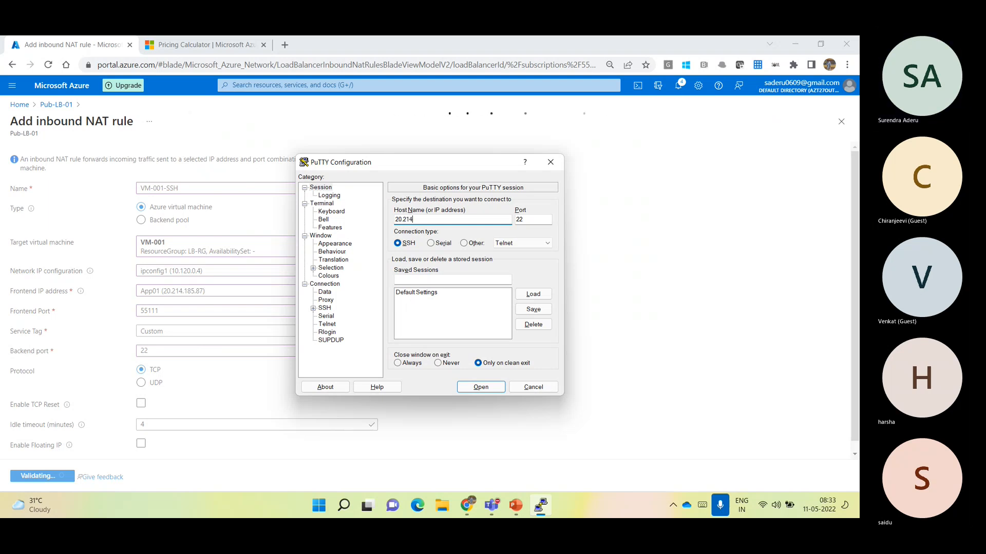
type(".185")
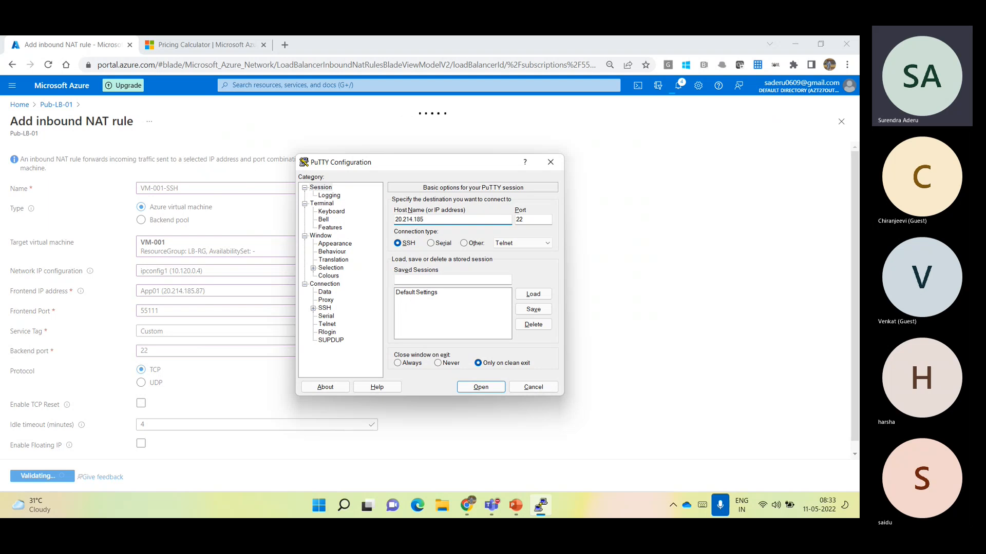
type(".87")
key("Tab")
type("55111")
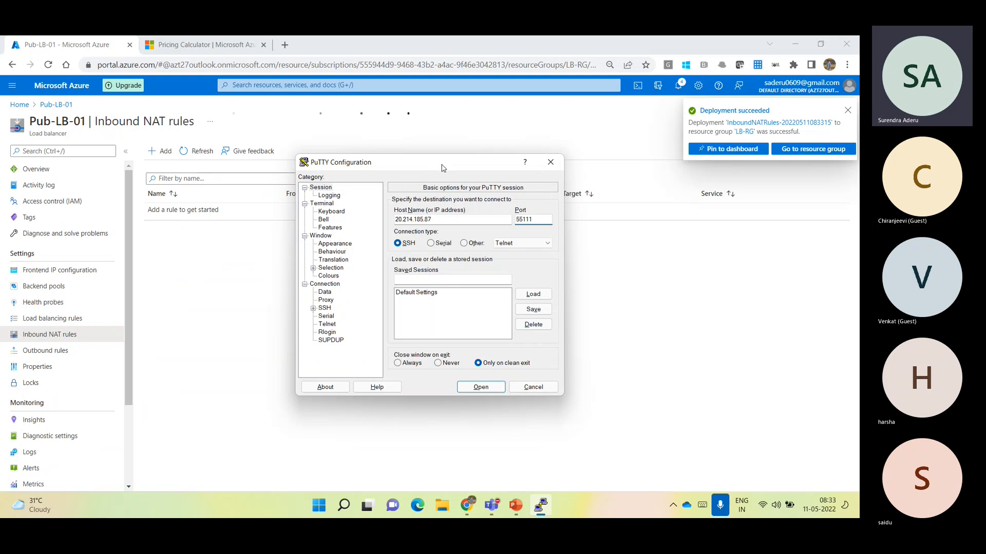
Compare the VM-001-SSH rule's frontend IP and port in the Azure portal with the PuTTY session settings, and return to PuTTY
left_click_drag(413, 169, 307, 267)
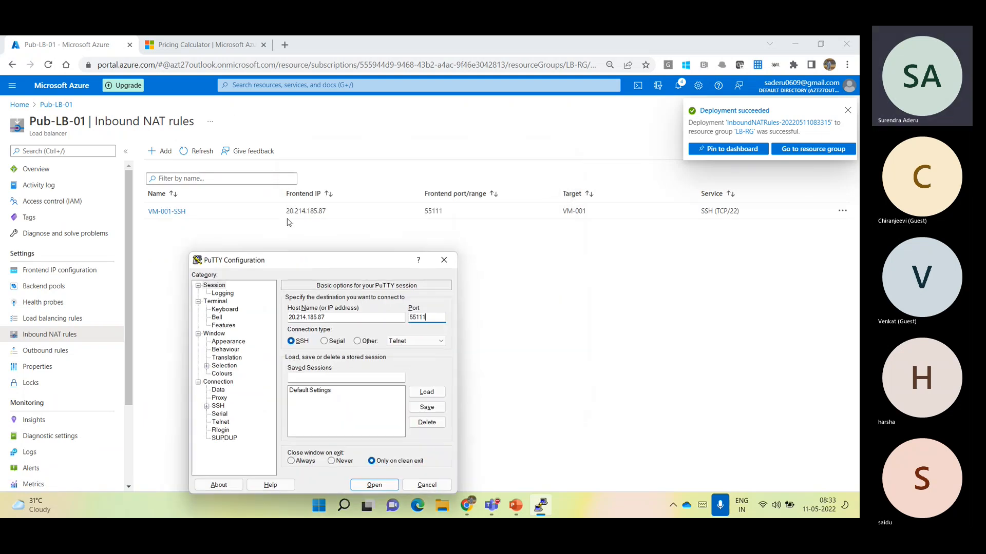
left_click_drag(286, 211, 325, 212)
left_click(432, 219)
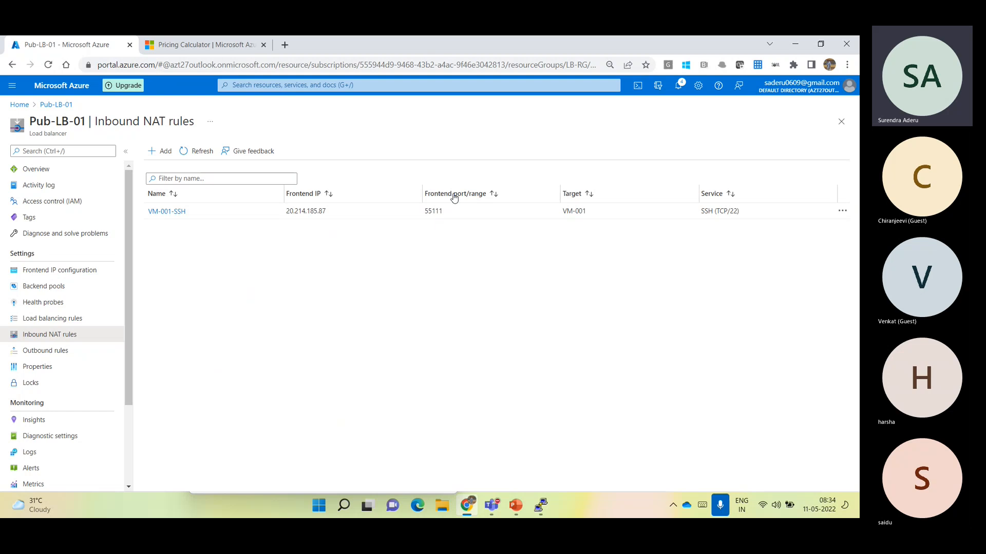
left_click_drag(427, 211, 445, 211)
left_click(549, 510)
left_click_drag(365, 260, 485, 109)
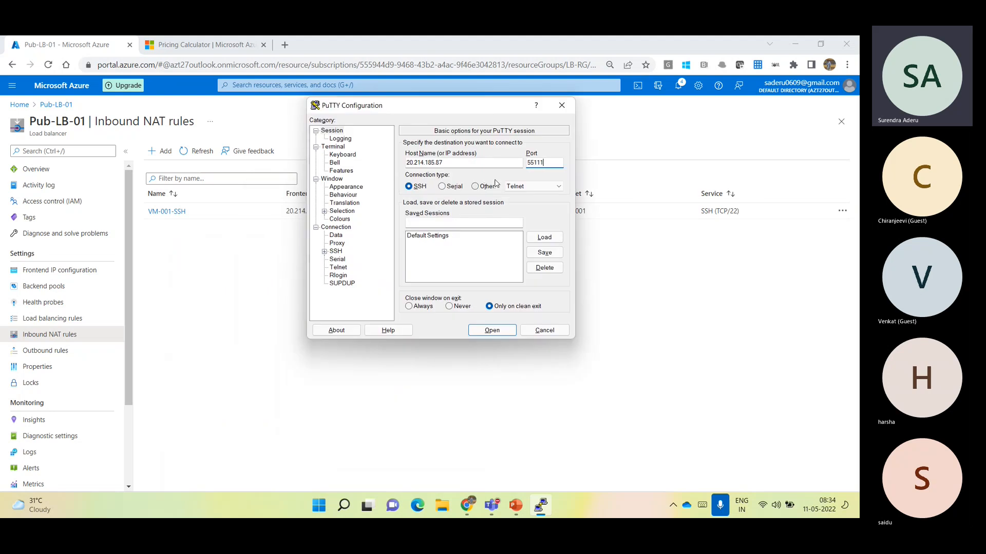
Open the SSH session, log in as azureadmin with the account password, and run hostname to identify the connected machine
left_click(490, 333)
left_click(265, 279)
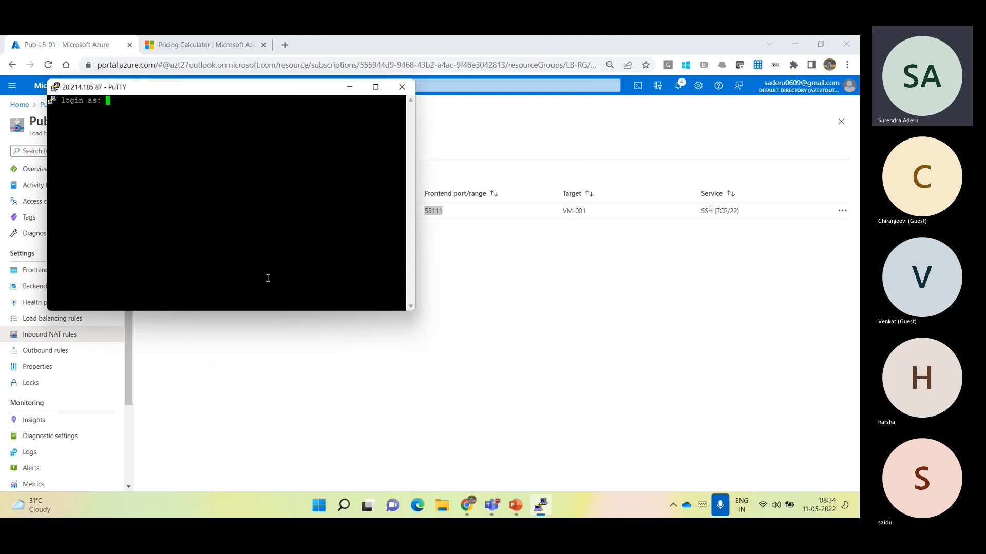
type("azureadmin")
key("Return")
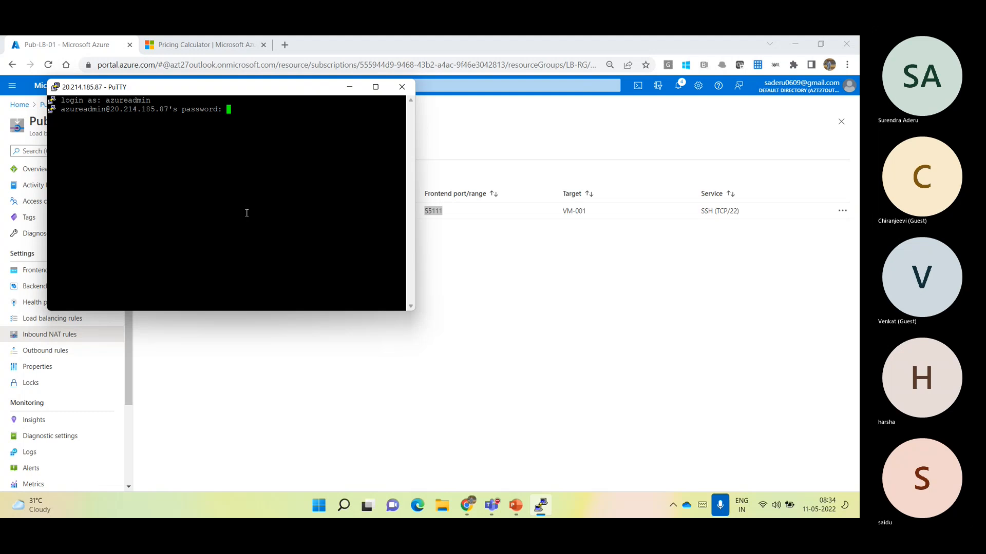
key("Return")
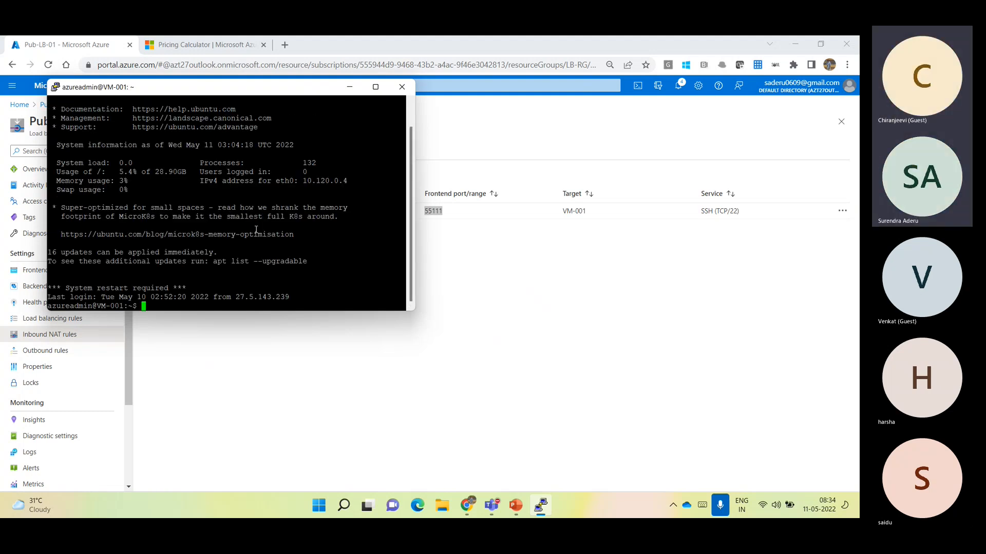
type("hostname")
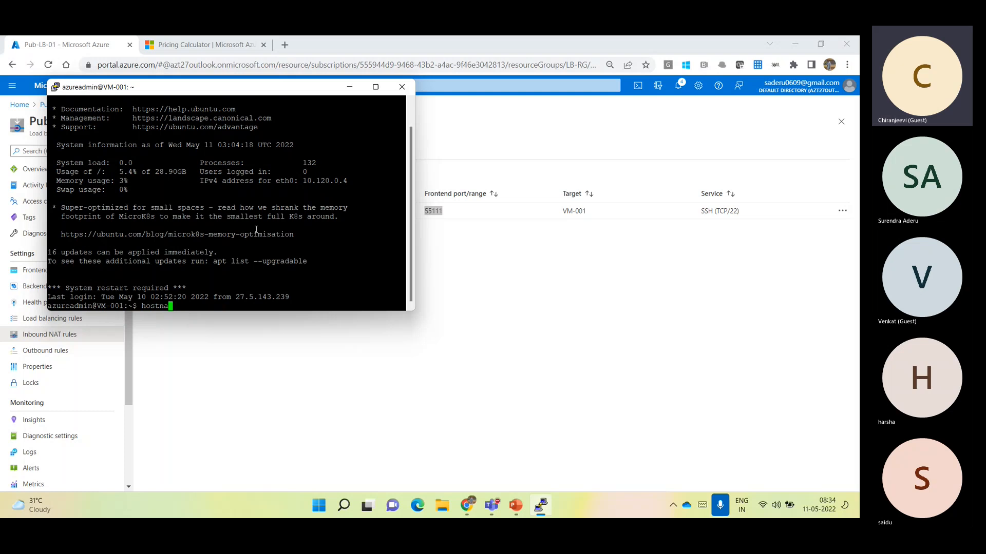
key("Return")
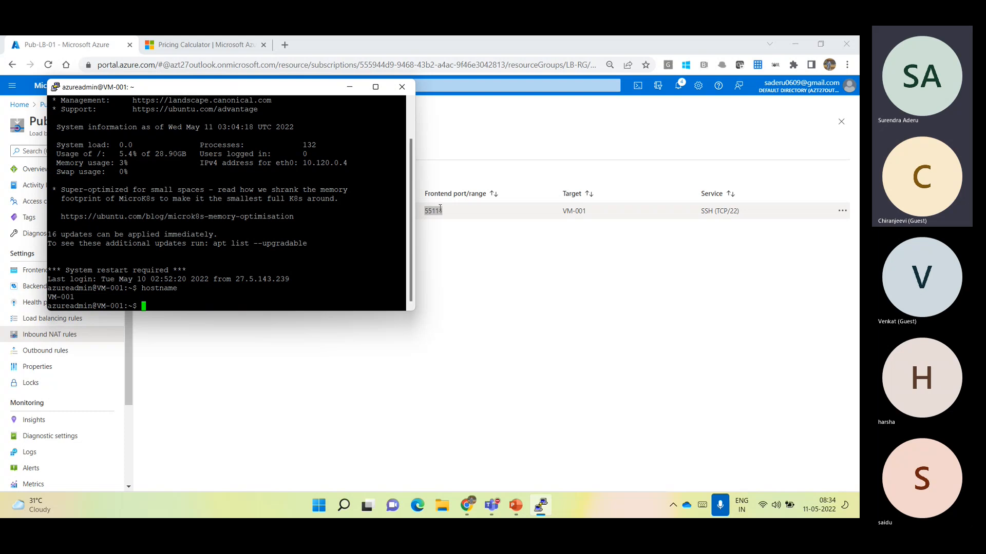
Return to the Azure portal and review the VM-001-SSH rule's frontend IP, frontend port and name
left_click(492, 290)
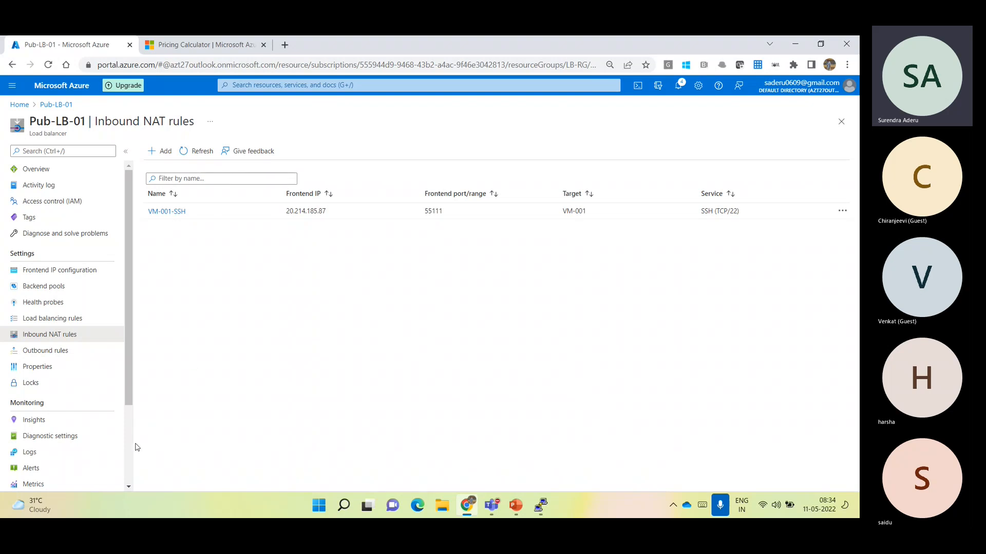
left_click_drag(286, 212, 330, 211)
left_click(386, 254)
left_click_drag(445, 213, 425, 216)
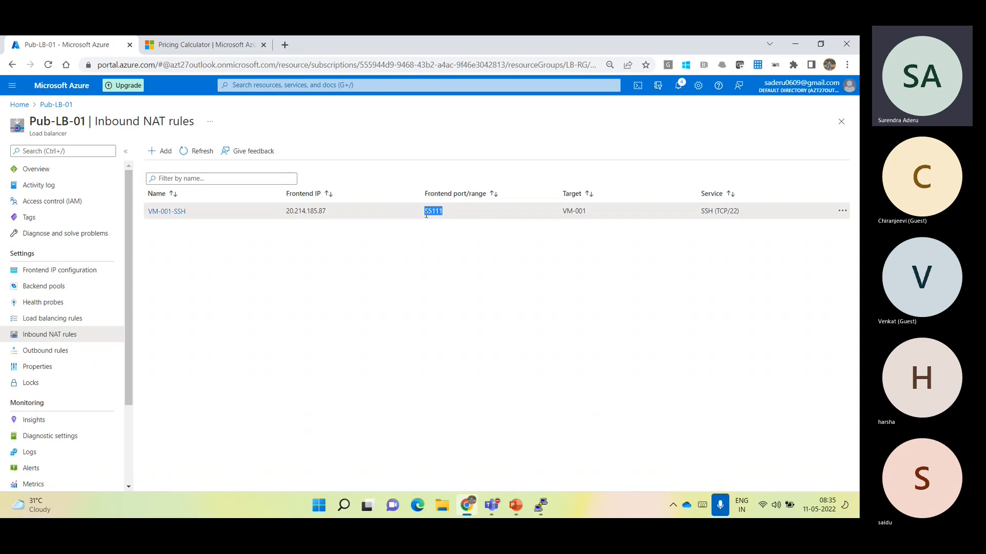
left_click_drag(191, 212, 143, 212)
Start a new inbound NAT rule named VM-002 targeting VM-002 with ipconfig1 (10.120.0.5) and frontend IP address App01 (20.214.185.87)
left_click(159, 150)
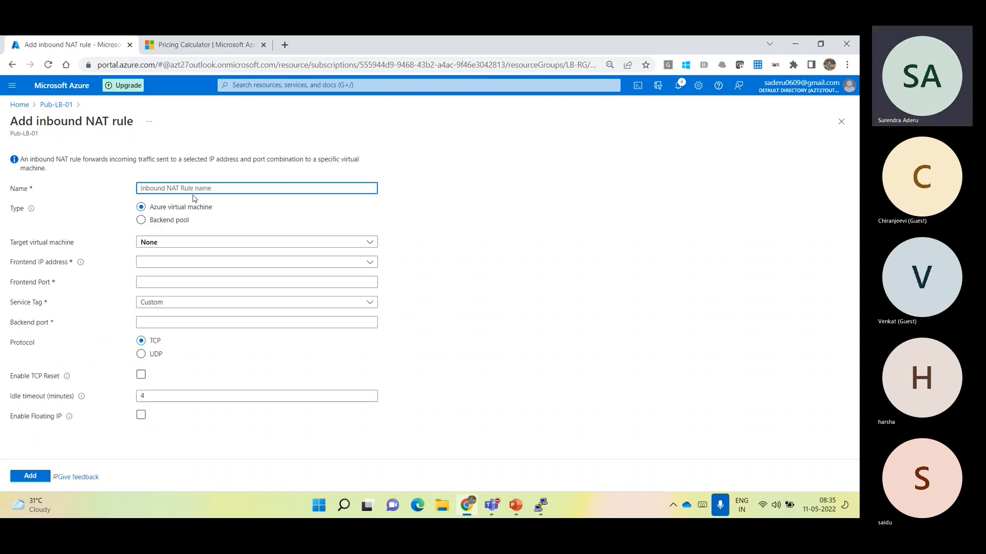
type("VM-002")
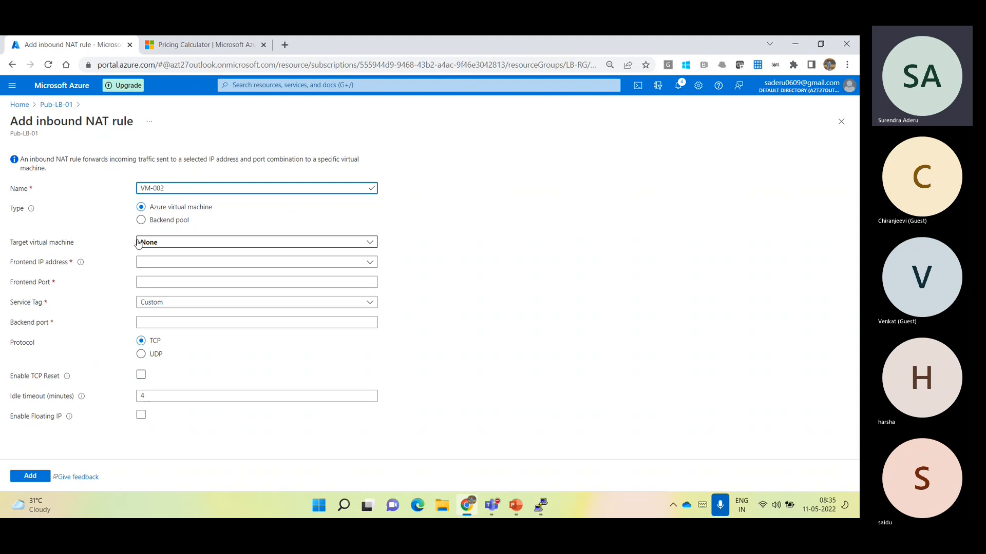
left_click(163, 244)
left_click(177, 307)
left_click(173, 271)
left_click(175, 283)
left_click(178, 292)
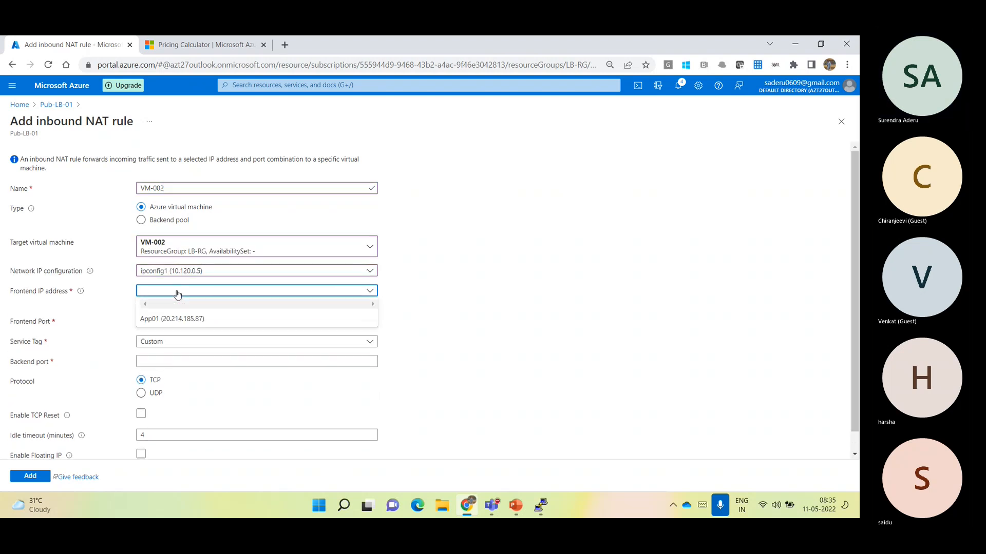
left_click(185, 320)
Set the rule's frontend port to 55112 and backend port to 22, and add the rule
left_click(179, 310)
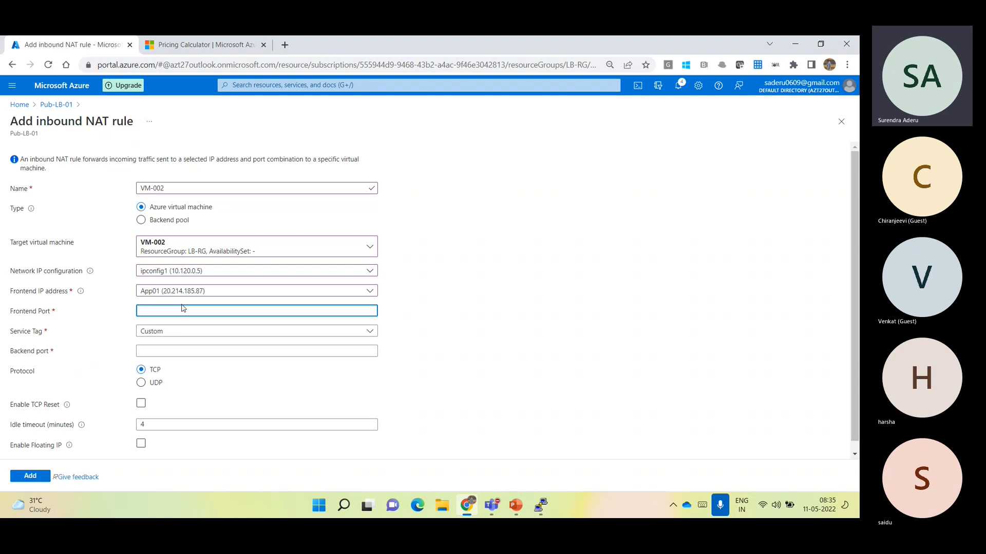
type("55112")
left_click(205, 352)
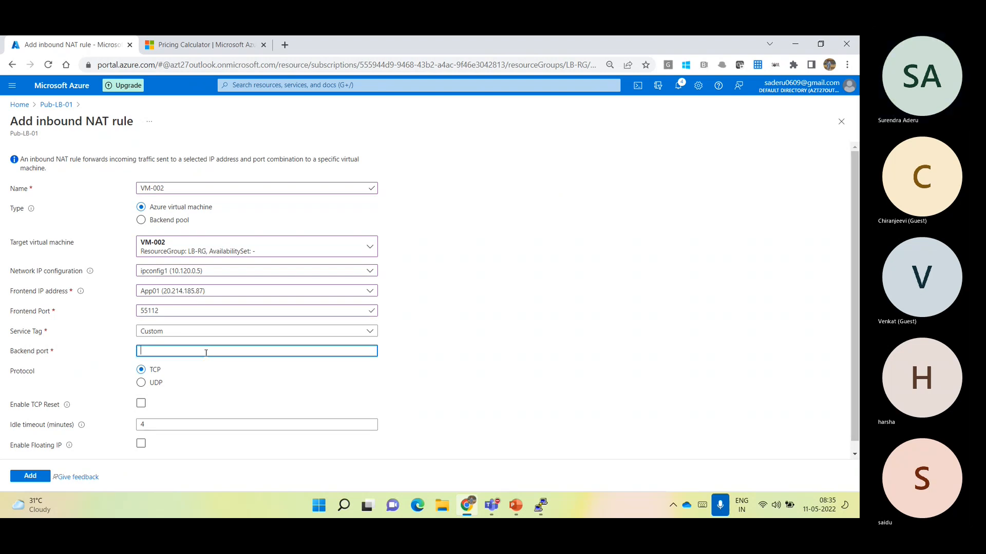
type("22")
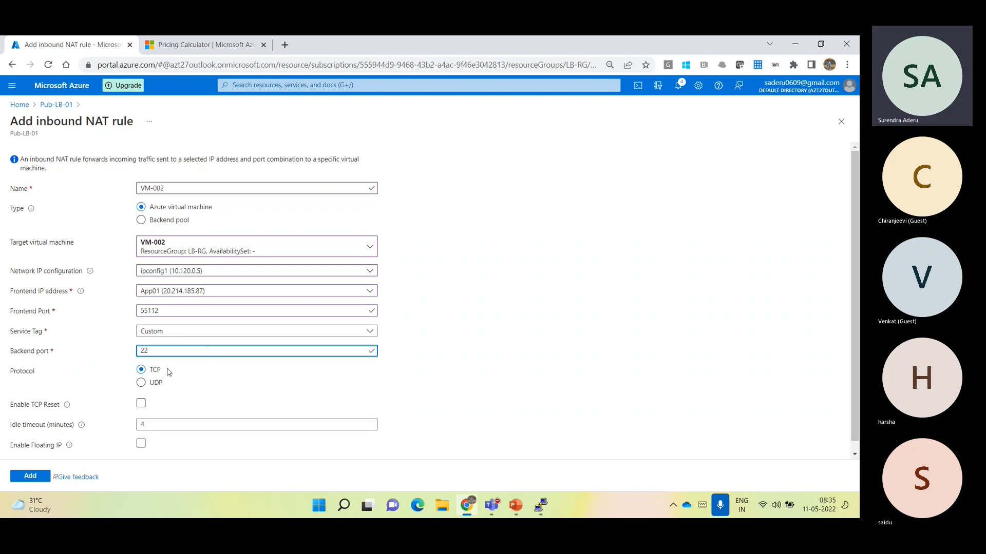
left_click(20, 478)
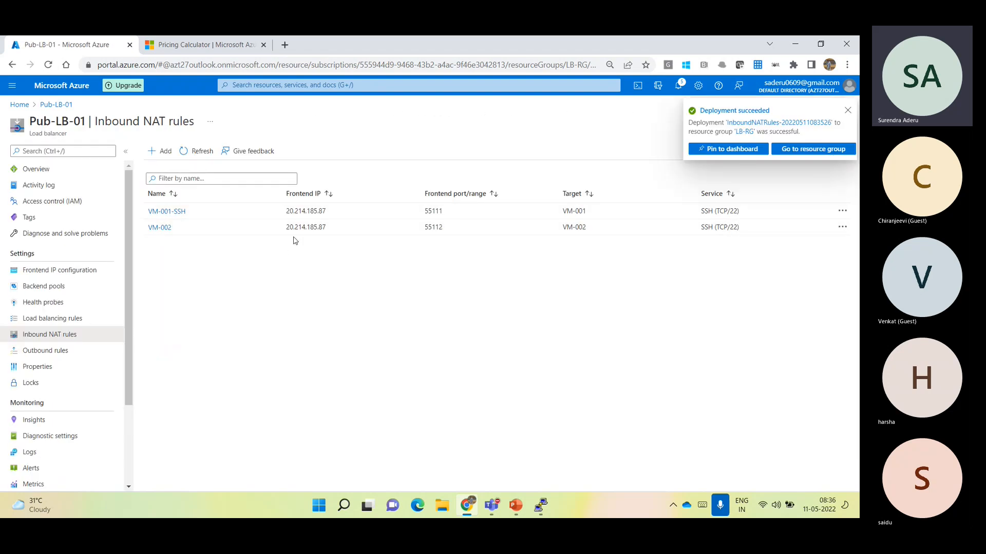
Review the VM-002 rule's frontend IP and port in the NAT rules list and copy the frontend IP
left_click_drag(287, 229, 325, 229)
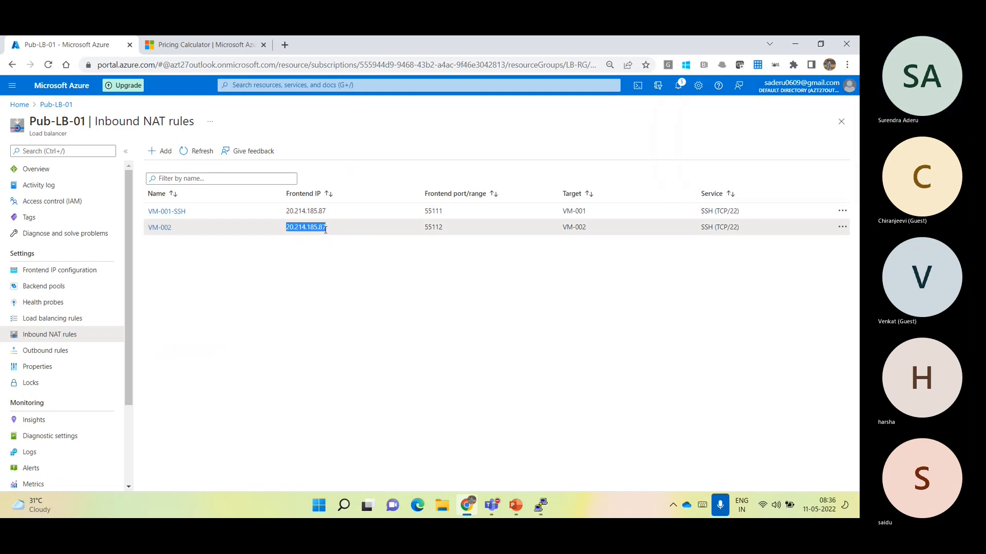
left_click_drag(427, 226, 443, 226)
left_click_drag(286, 227, 327, 227)
right_click(325, 227)
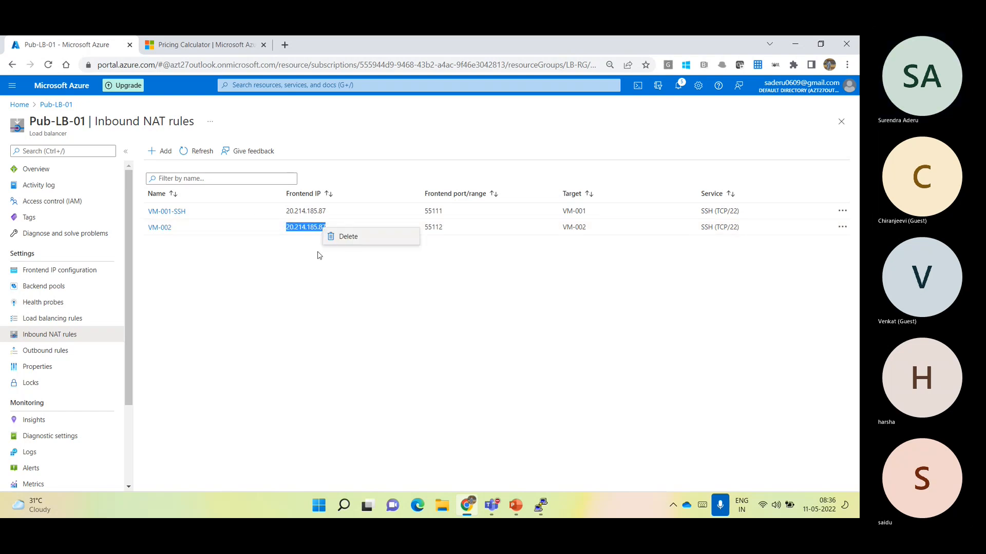
left_click(307, 276)
left_click_drag(286, 227, 325, 227)
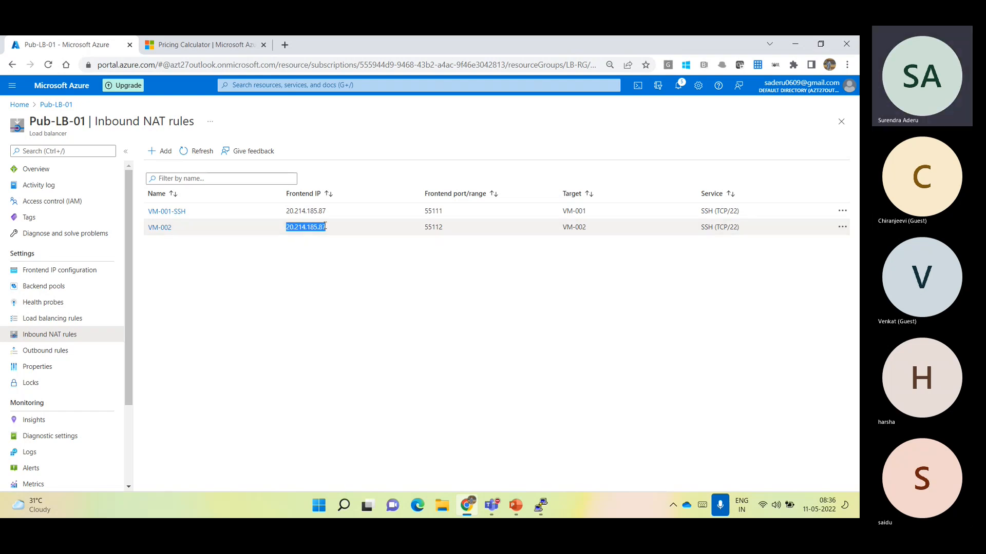
Launch PuTTY, set the host to 20.214.185.87 and the port to 55112, and move its window clear of the rules list
key("super")
type("putty")
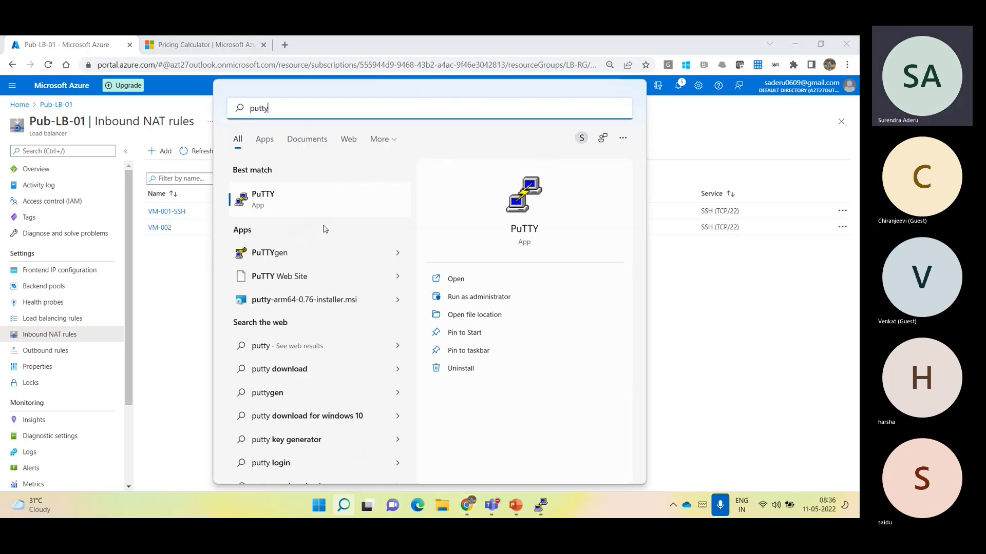
key("Return")
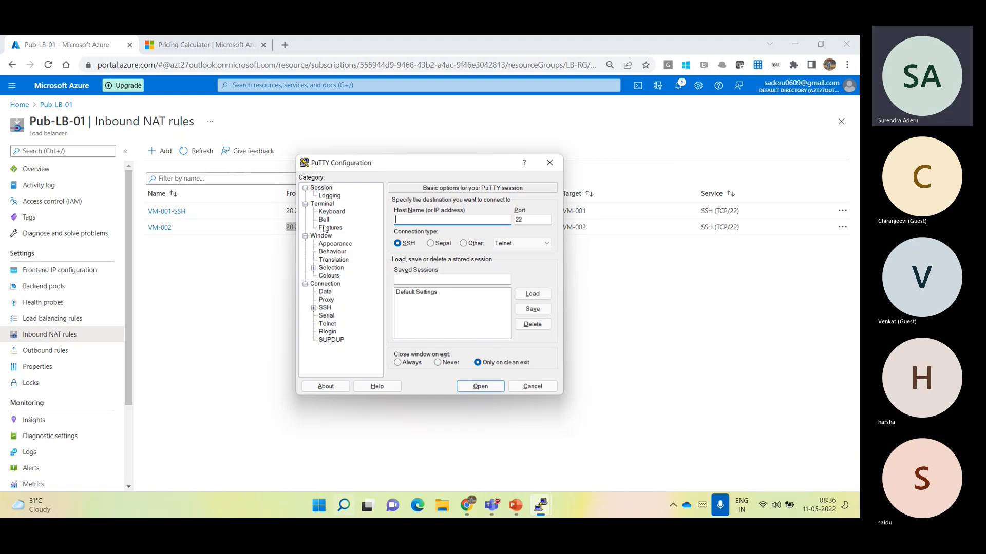
key("ctrl+v")
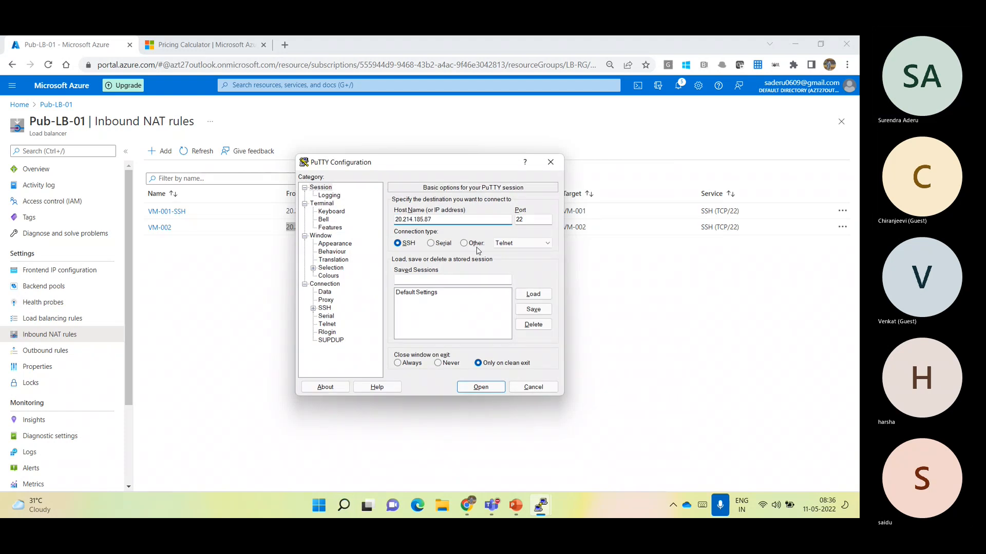
key("Tab")
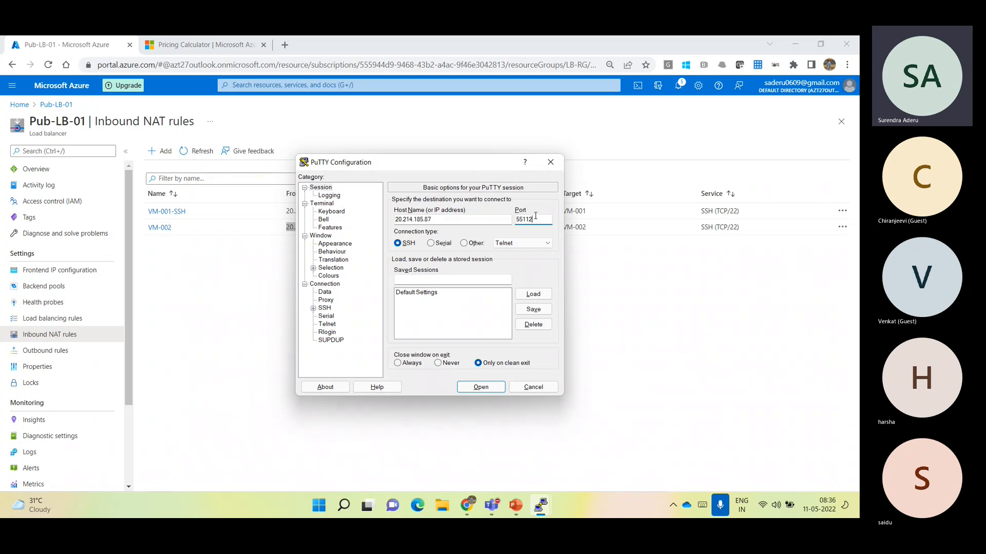
left_click_drag(452, 167, 420, 269)
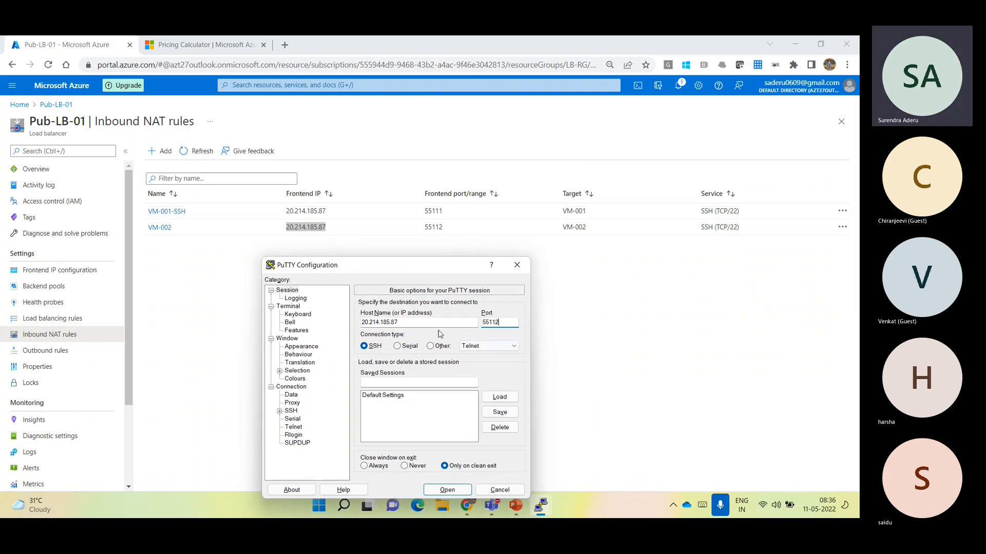
left_click_drag(422, 270, 280, 159)
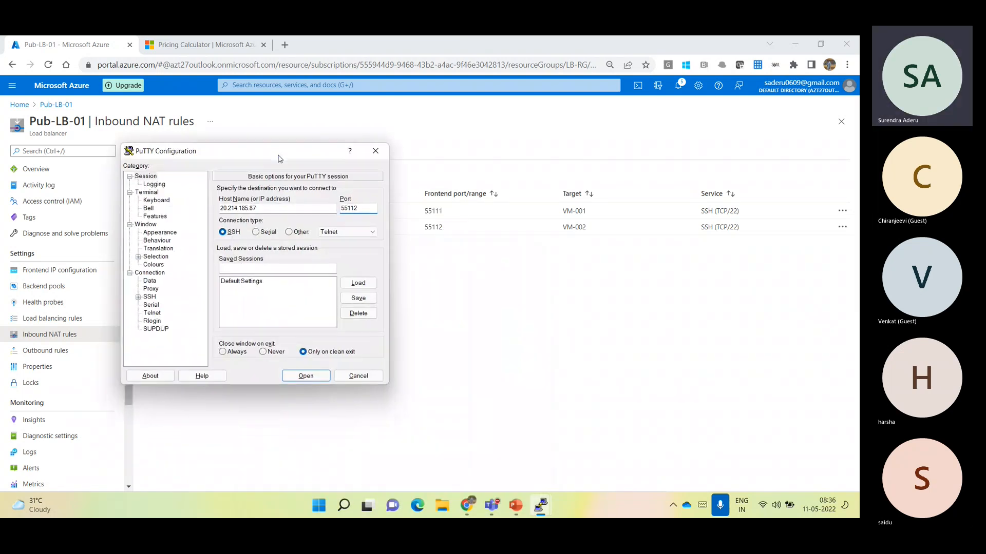
Open the SSH session, accept the server's host key, and log in as azureadmin with the account password
left_click(289, 371)
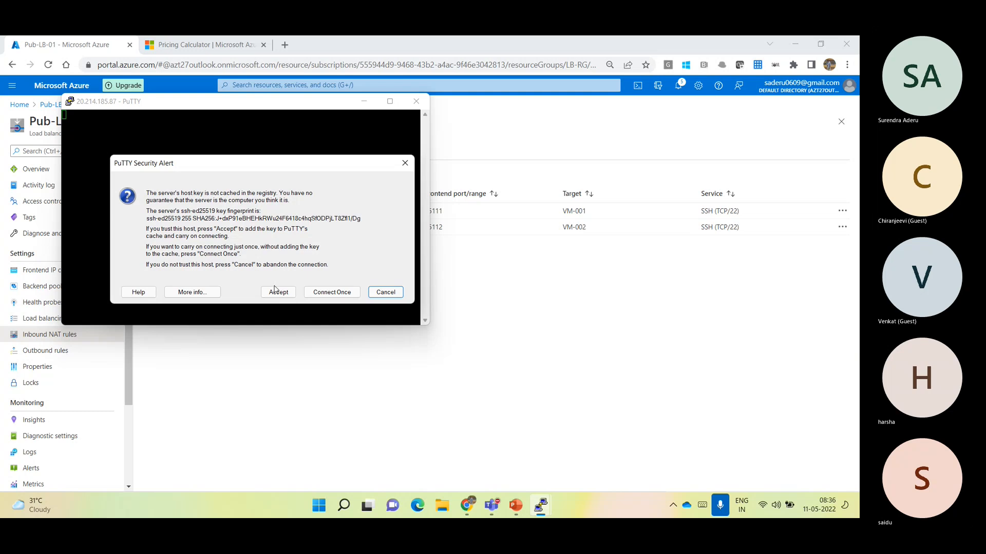
left_click(272, 291)
type("azur")
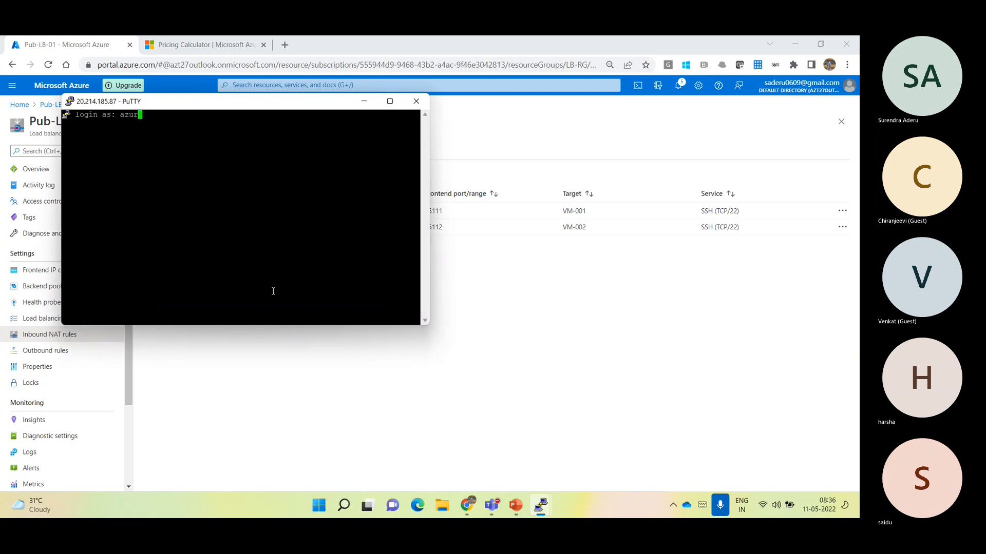
type("eadmin")
key("Return")
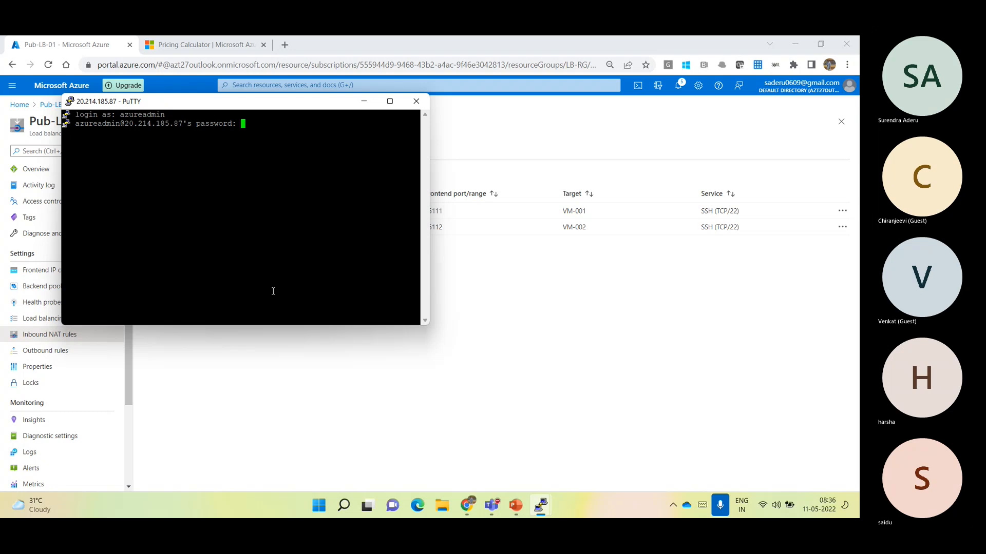
key("Return")
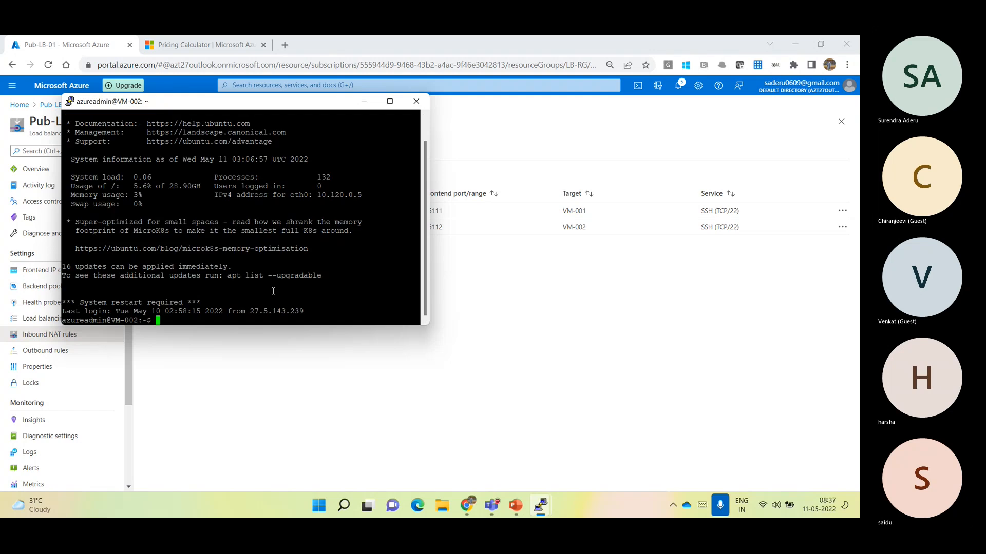
Maximize the SSH terminal, run hostname to identify the connected machine, and highlight the returned name
left_click(389, 101)
type("hostname")
key("Return")
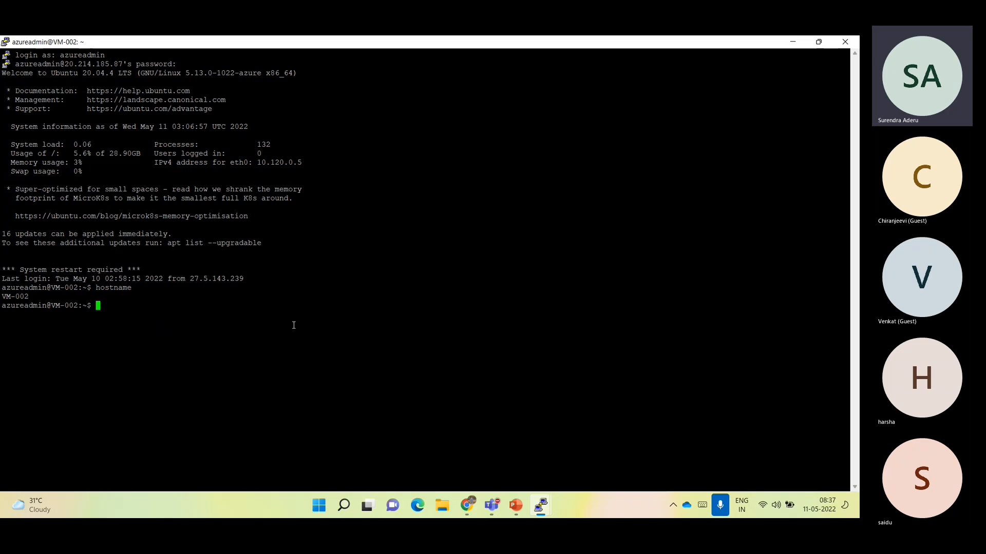
left_click_drag(4, 296, 30, 297)
Arrange the VM-002 and VM-001 terminal windows side by side for comparison, and return to the Azure portal's home page
mouse_move(552, 507)
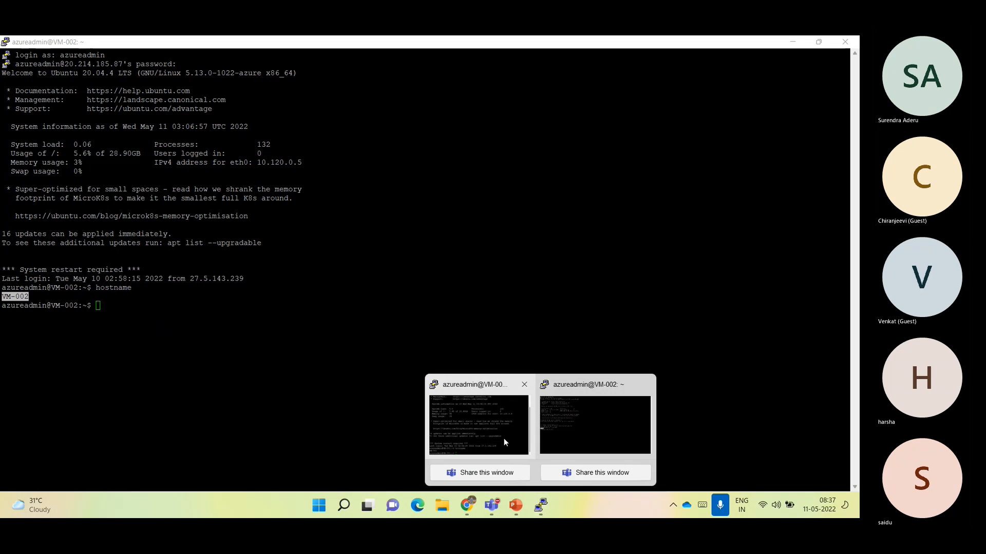
left_click(480, 423)
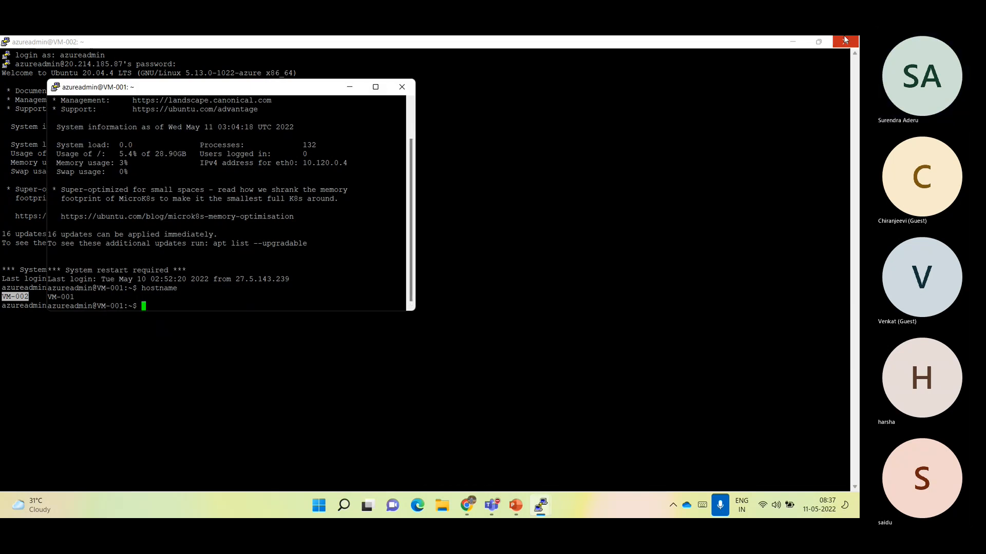
left_click(777, 49)
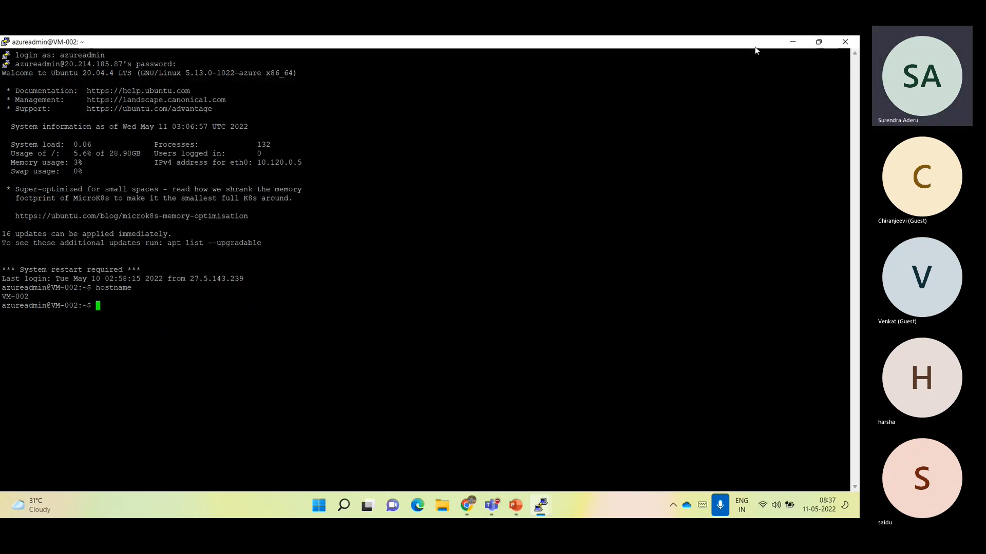
left_click(818, 41)
left_click_drag(158, 108, 95, 180)
left_click_drag(145, 93, 483, 181)
left_click_drag(93, 174, 104, 181)
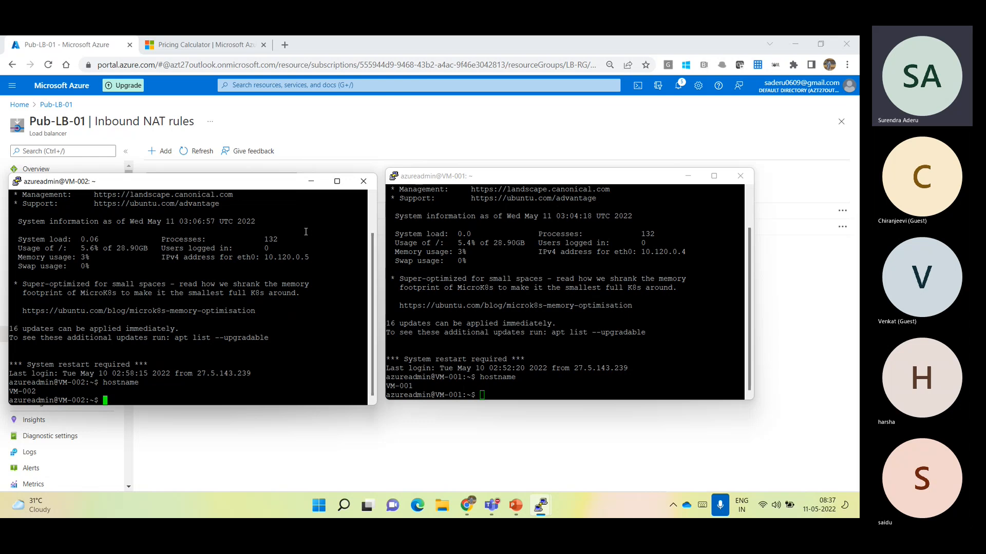
left_click(51, 89)
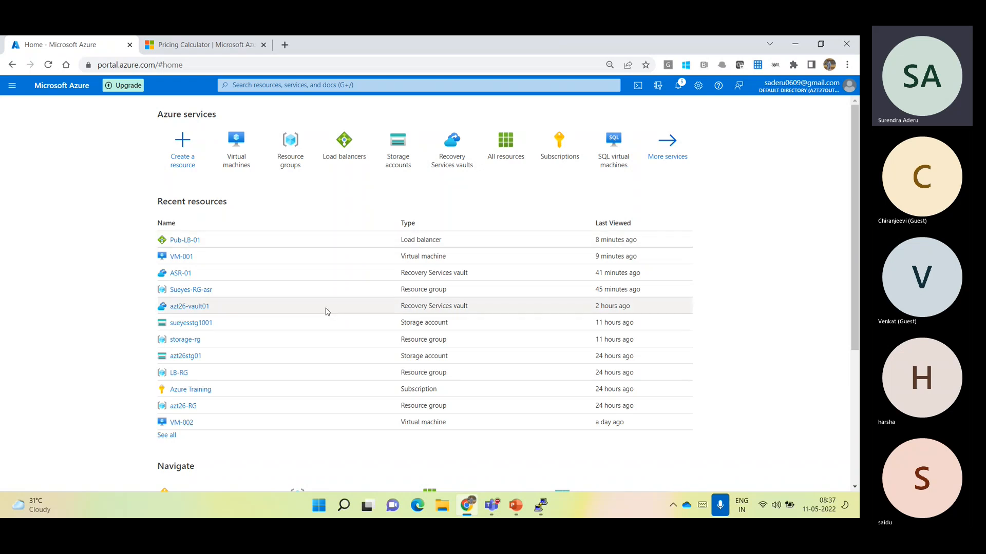
left_click(484, 504)
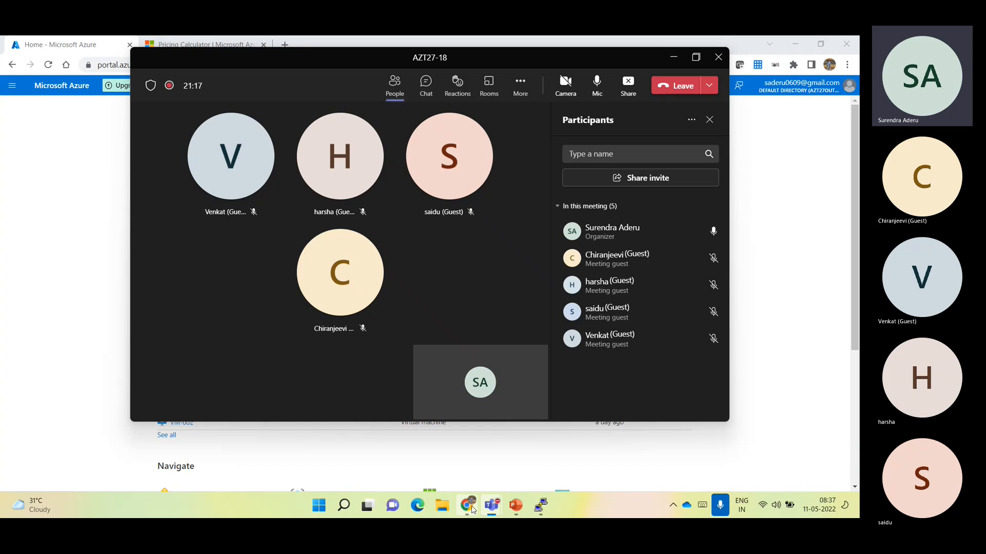
left_click(516, 506)
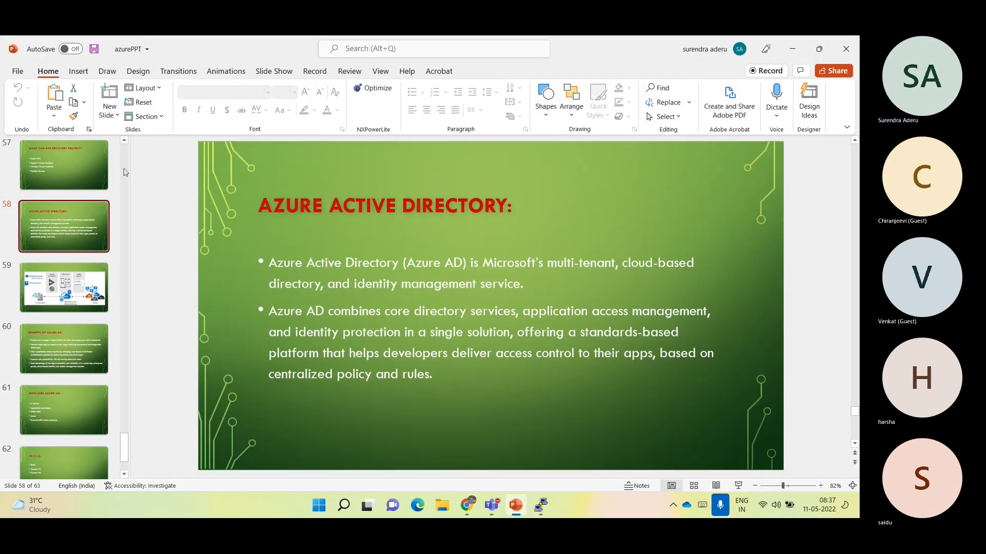
scroll(127, 172, "up", 10)
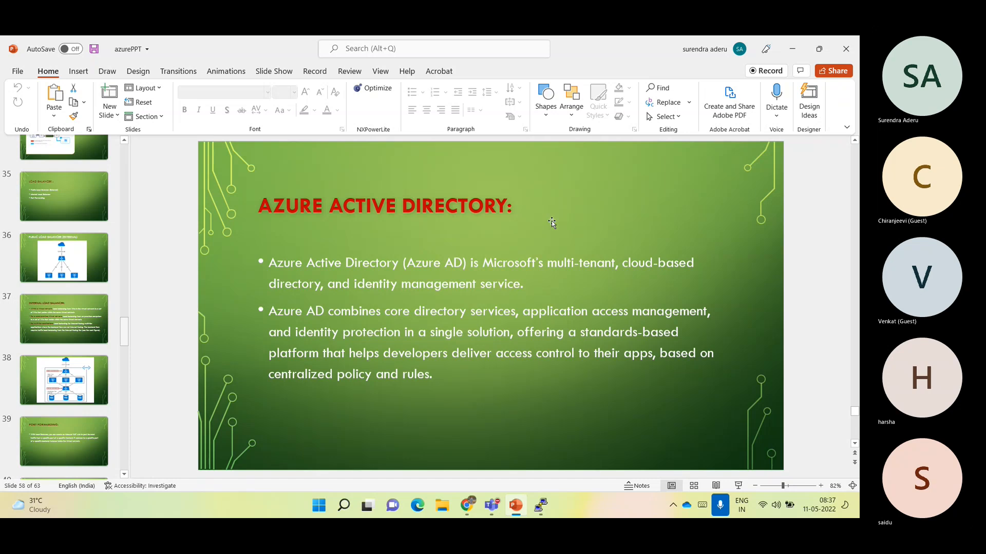
key("alt+Tab")
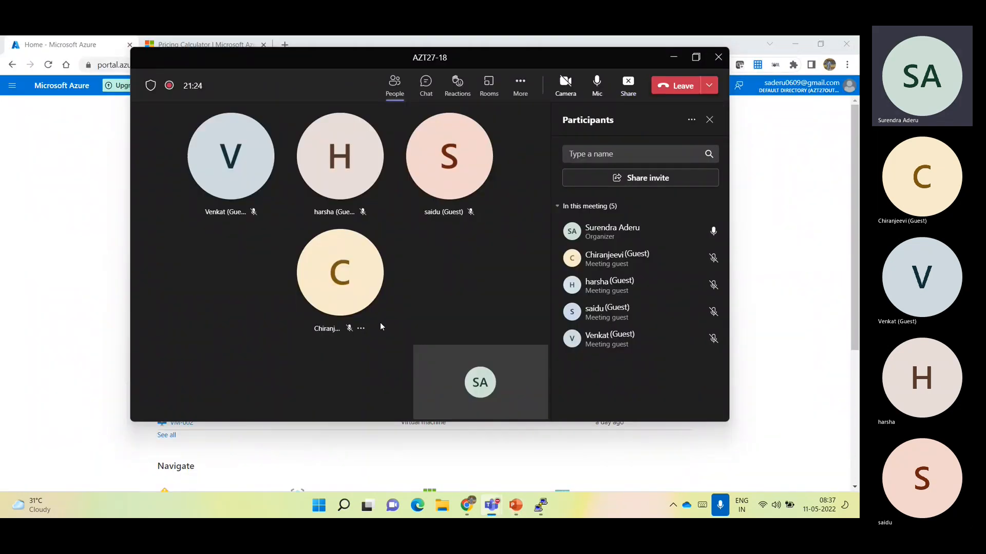
key("alt+Tab")
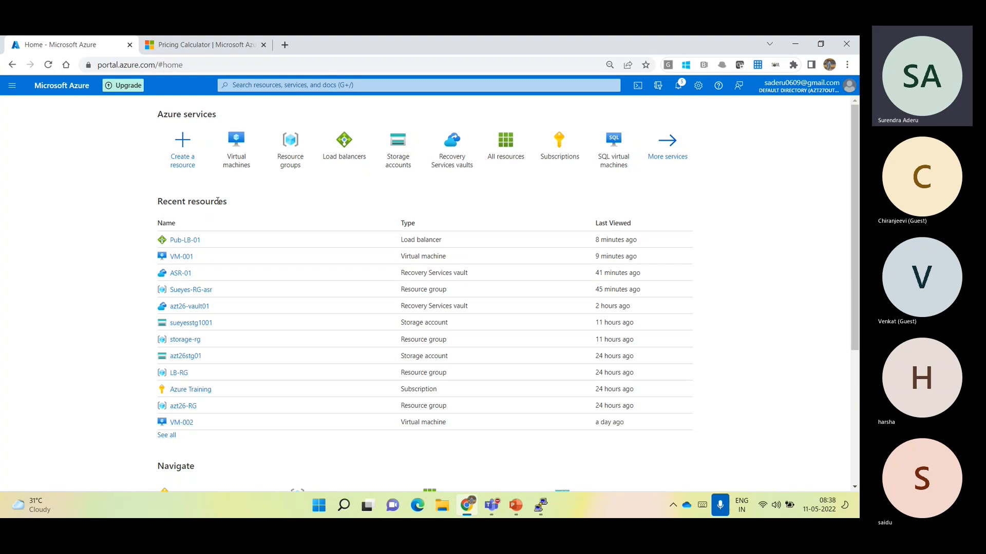
Search the marketplace for "load balancer" and start creating Microsoft's Load Balancer resource
left_click(183, 156)
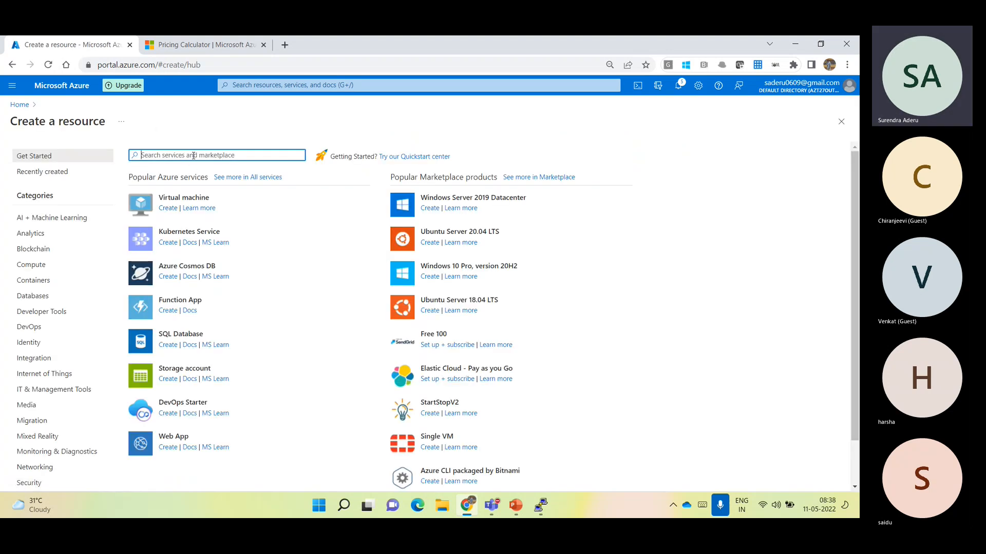
type("load balancer")
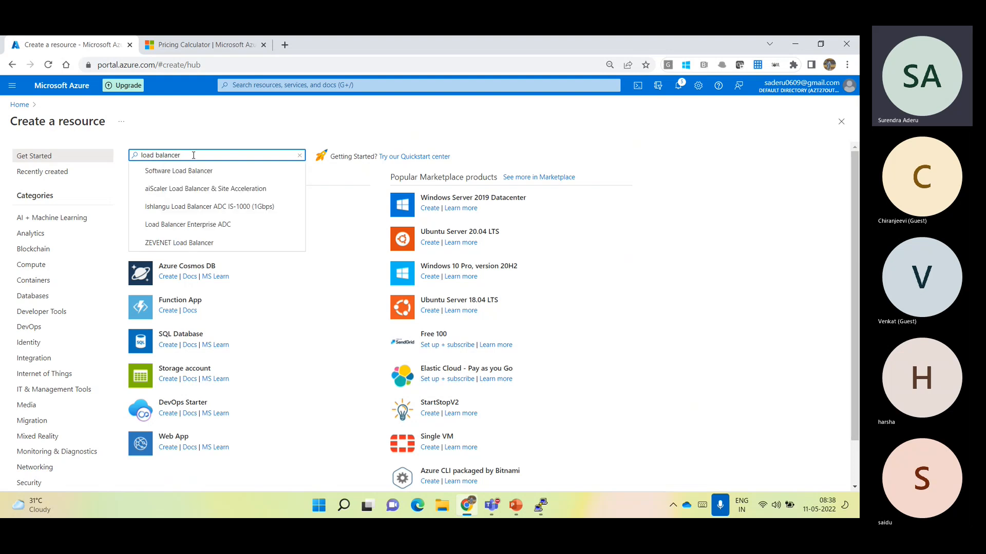
key("Return")
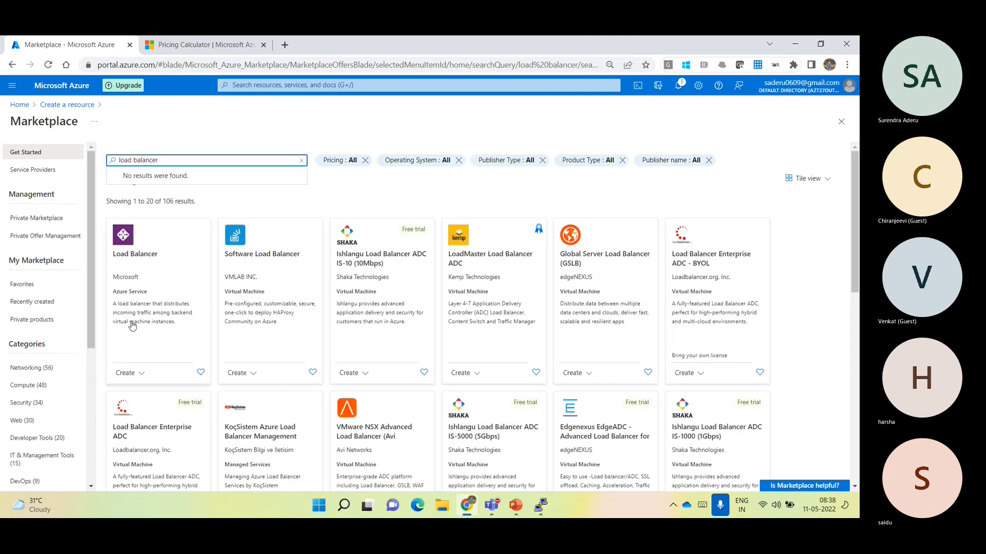
left_click(145, 305)
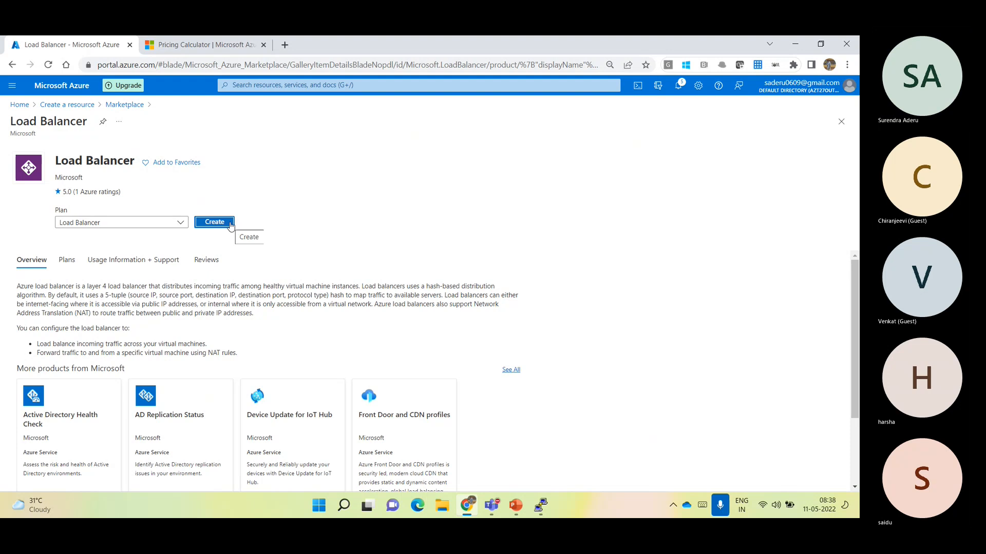
left_click(229, 224)
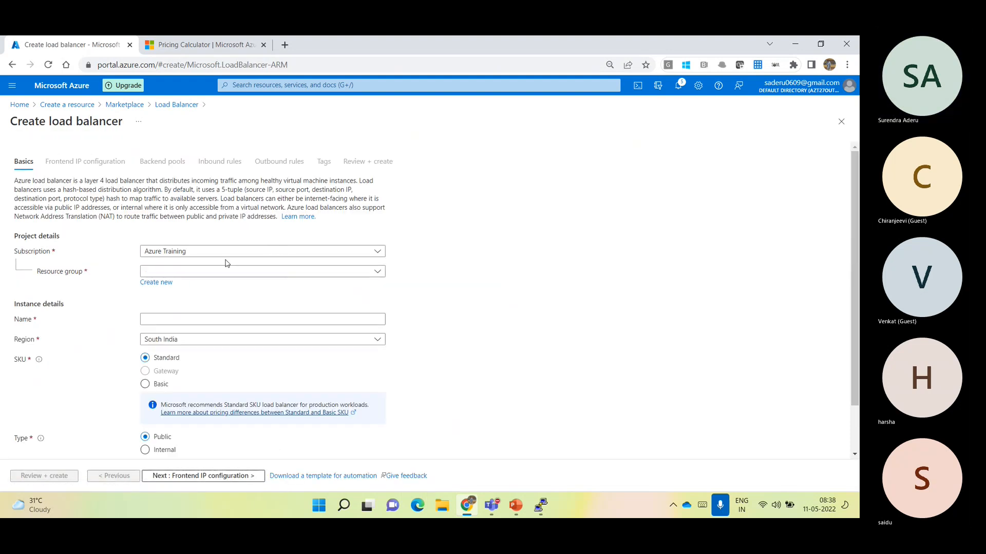
Choose the existing LB-RG resource group for the load balancer and name it INT-LB-01
left_click(165, 283)
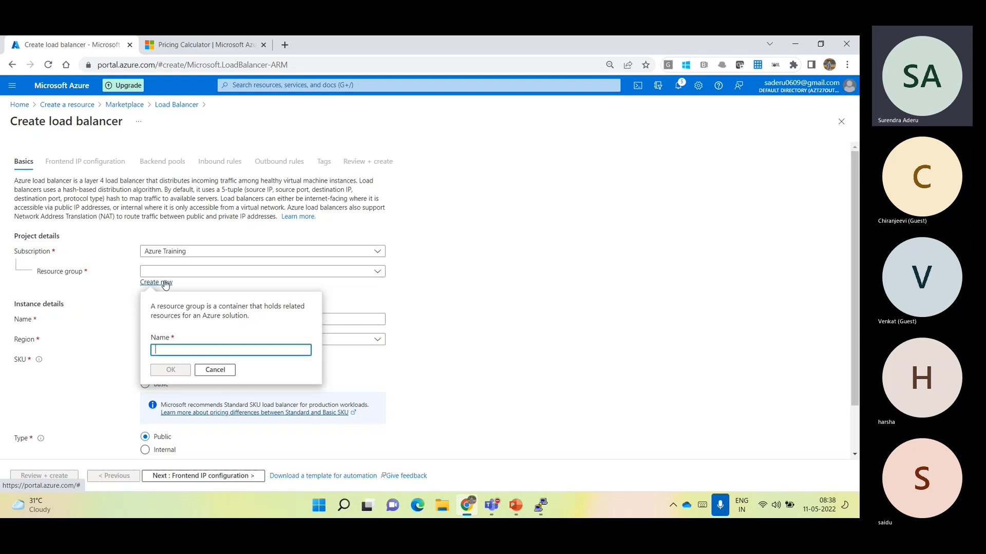
left_click(228, 371)
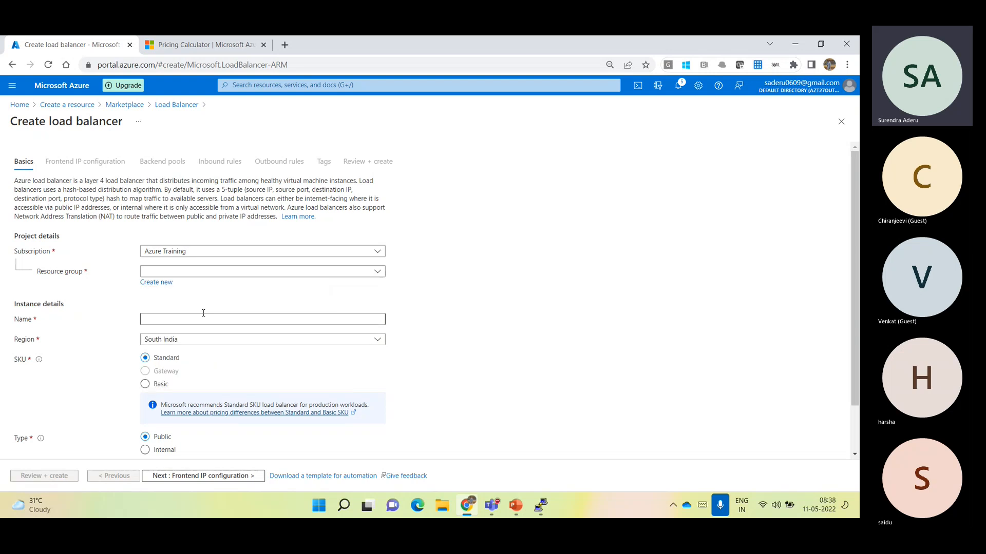
left_click(180, 277)
type("lb")
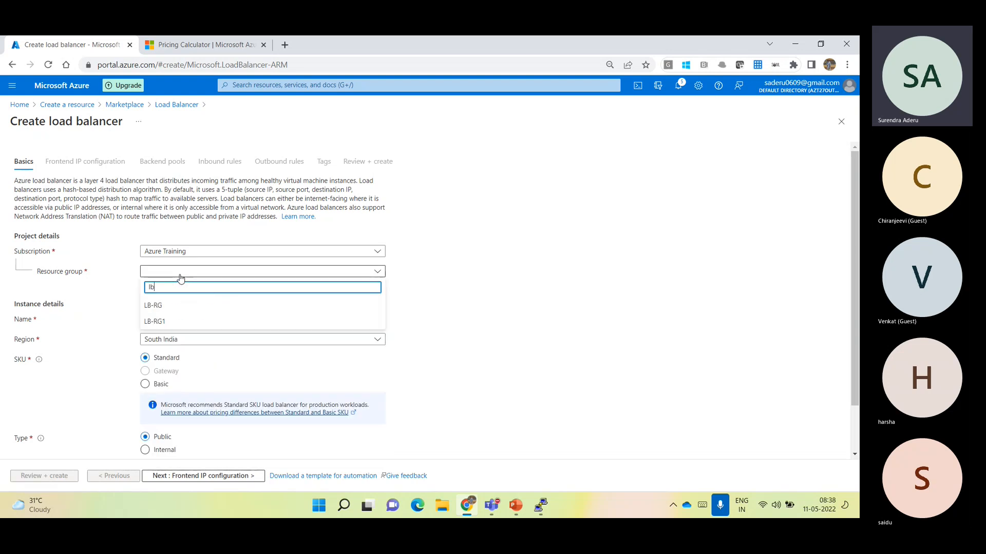
left_click(195, 306)
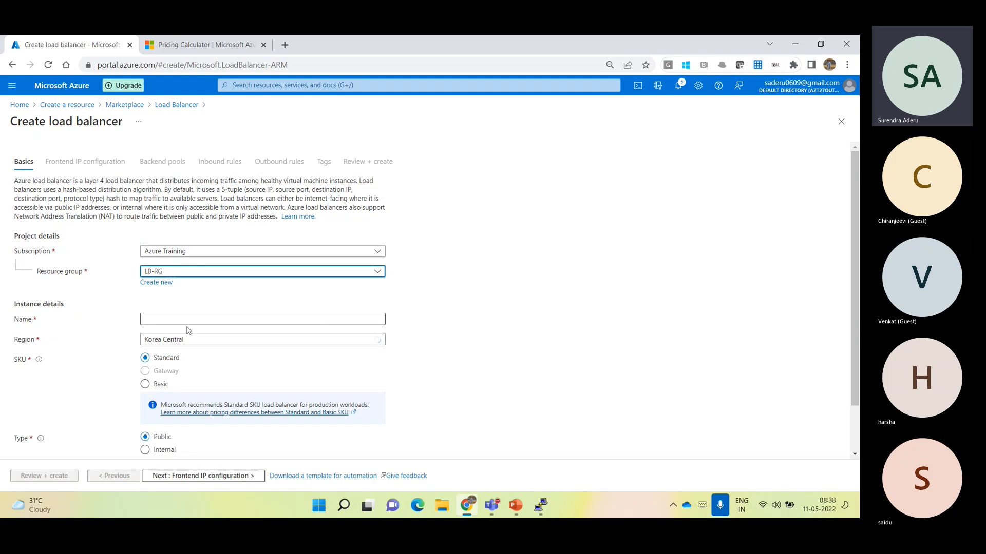
left_click(192, 318)
type("INT-LB-01")
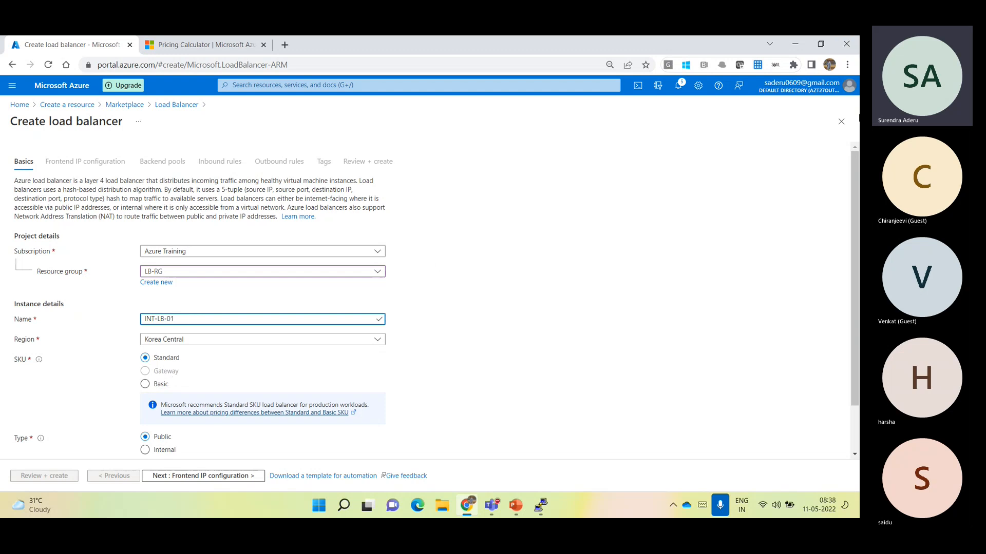
Set the load balancer's type to Internal and proceed to its frontend IP configuration
scroll(852, 163, "down", 1)
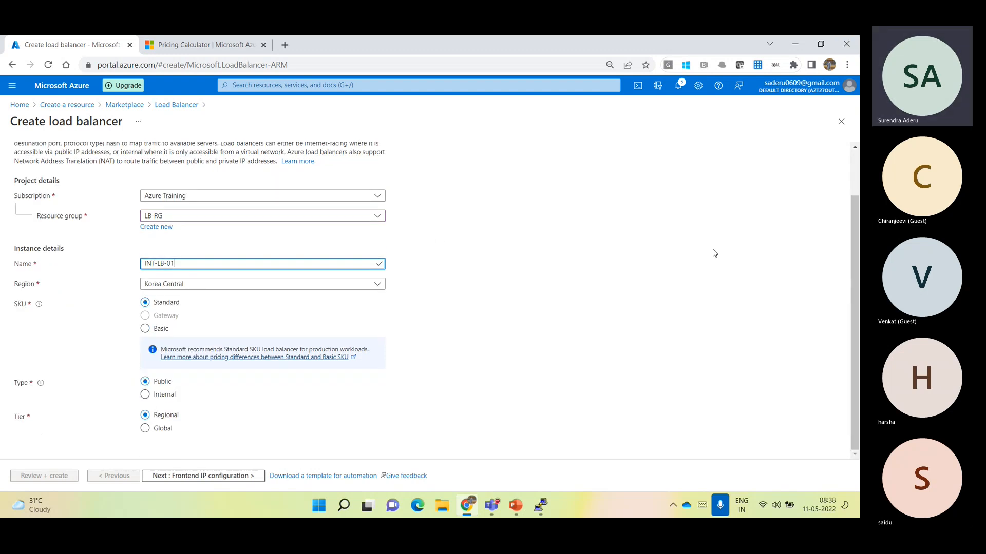
left_click(155, 397)
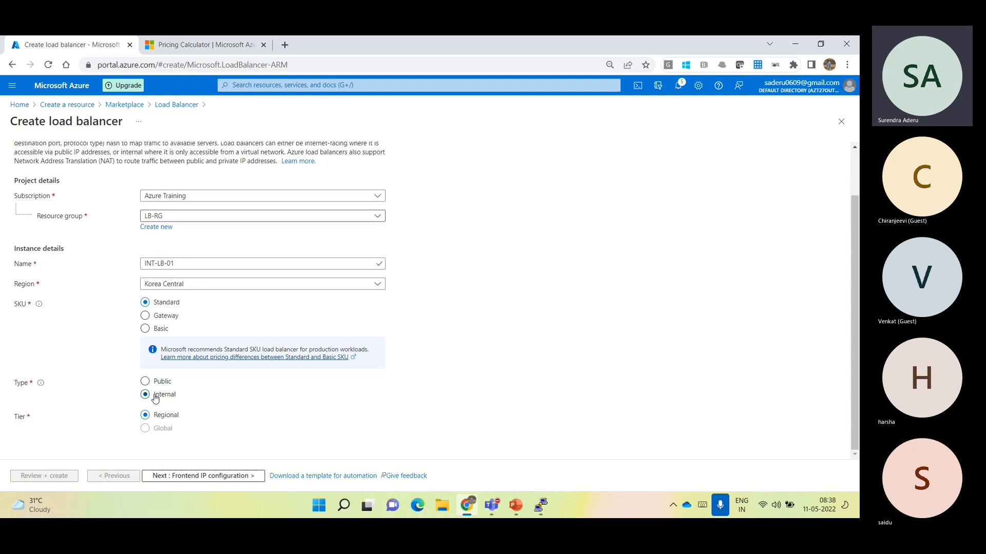
scroll(216, 281, "up", 2)
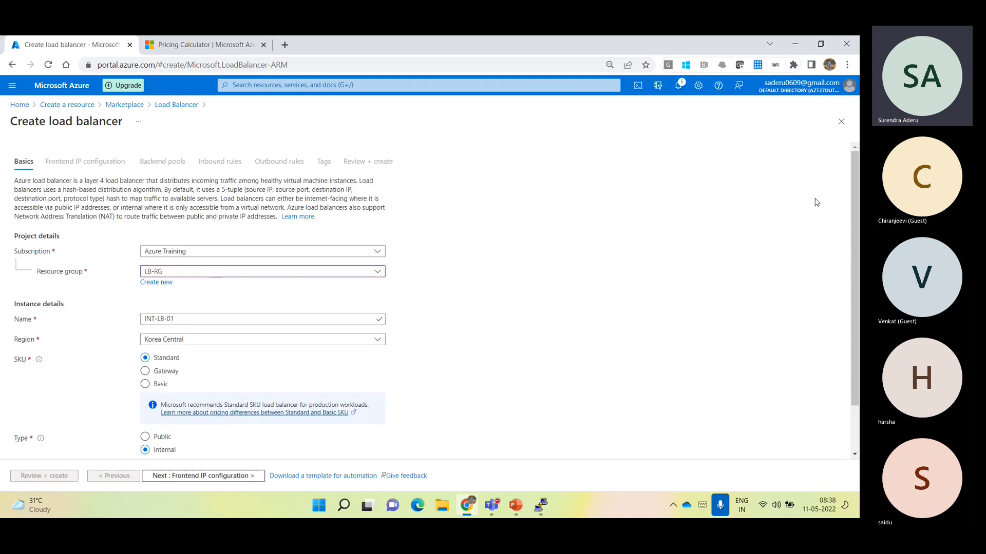
left_click_drag(852, 184, 842, 242)
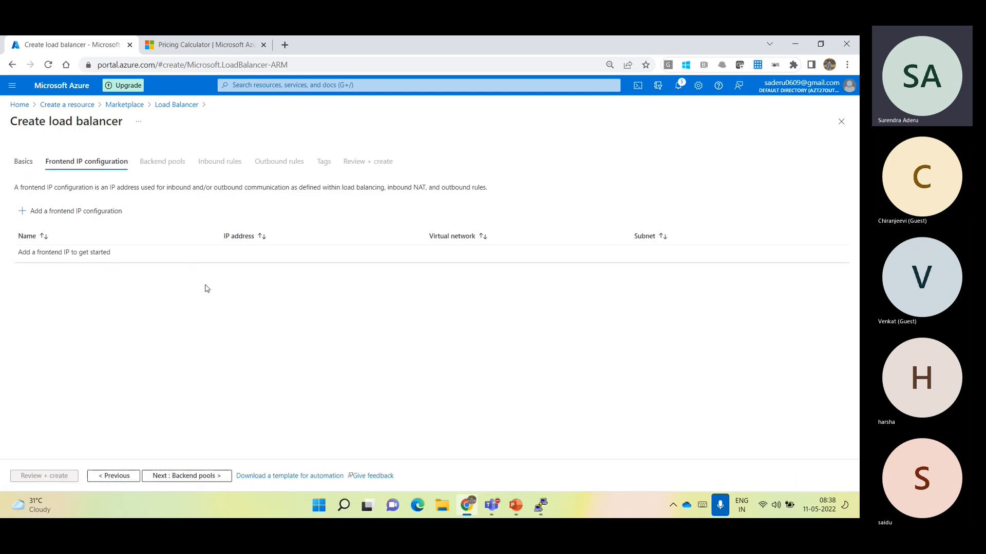
Add a frontend IP configuration named APp02 on virtual network VNET-KC (LB-RG) with subnet App-snet (10.120.0.0/26)
left_click(104, 223)
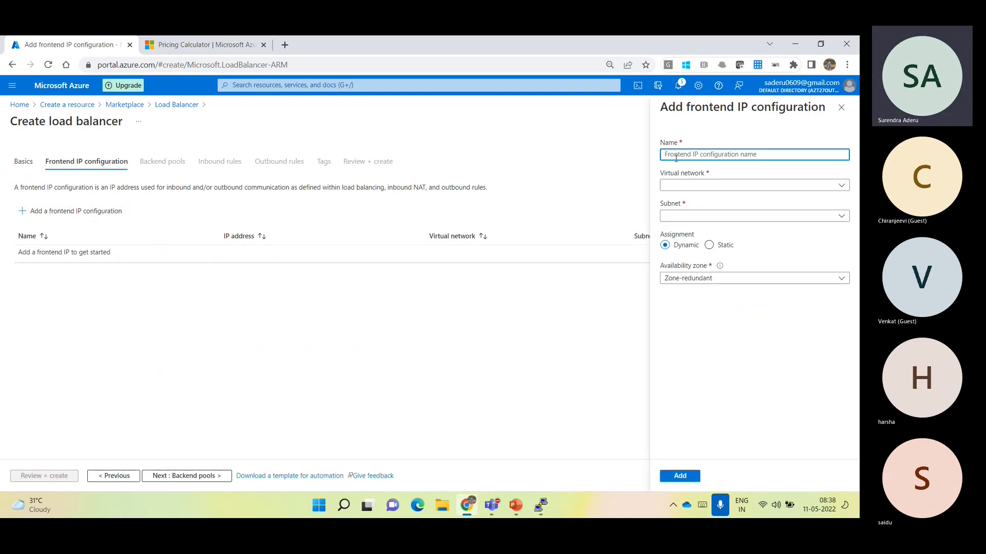
type("APp02")
left_click(701, 184)
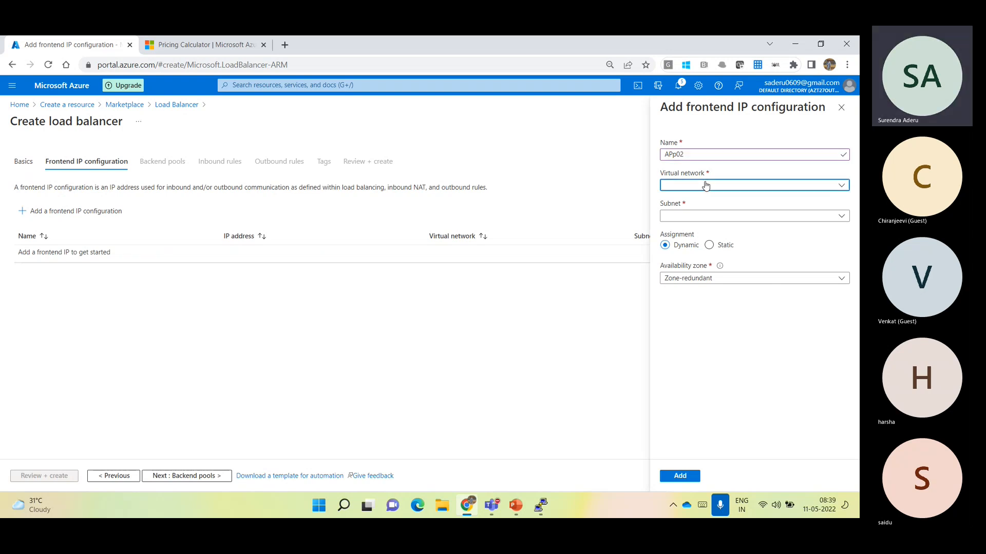
left_click(711, 216)
left_click(689, 216)
left_click(686, 230)
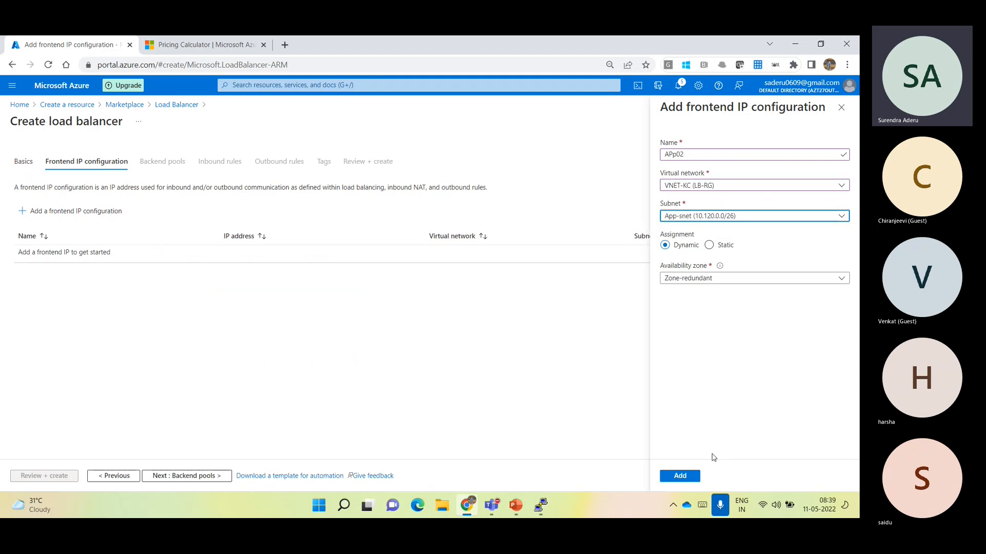
left_click(694, 476)
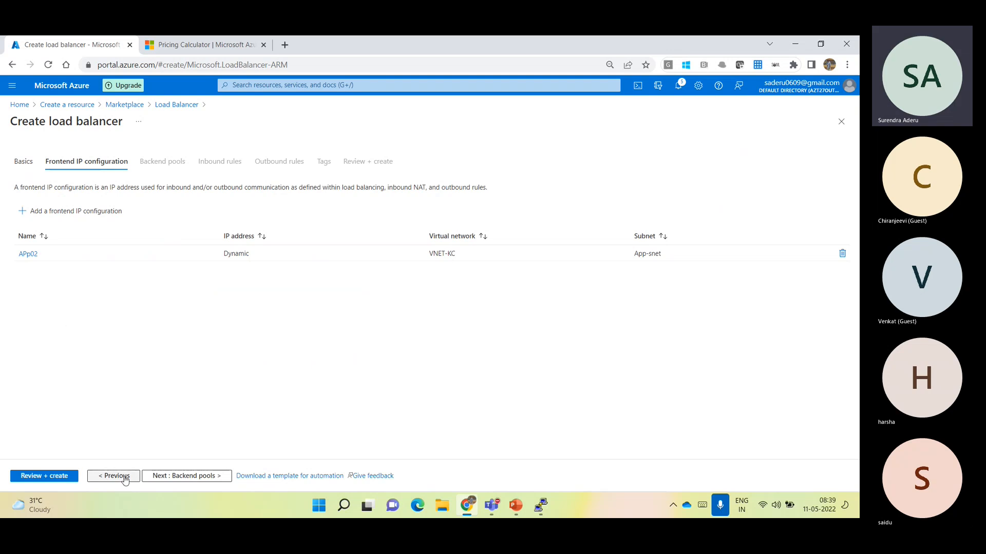
Review and create the INT-LB-01 load balancer, and open the deployed resource
left_click(67, 475)
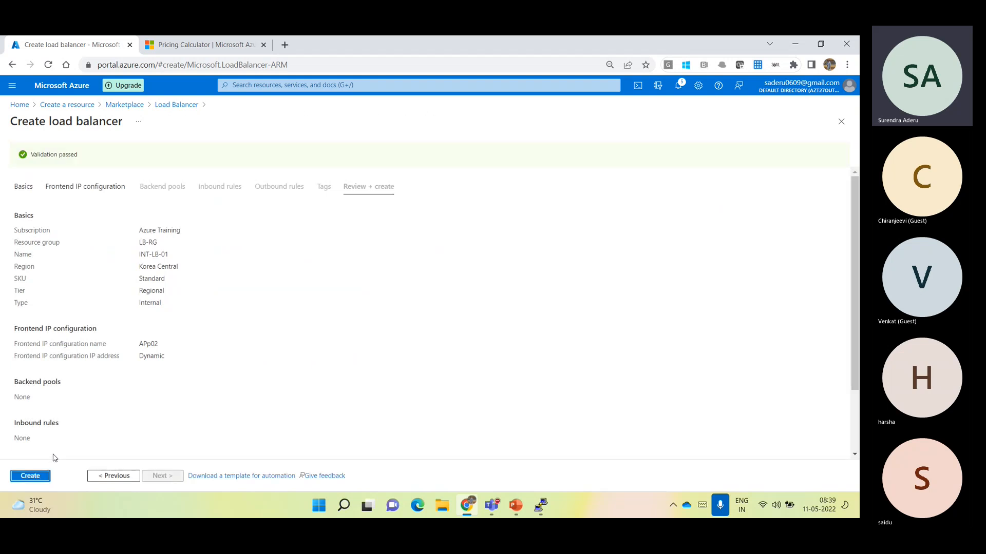
left_click(30, 479)
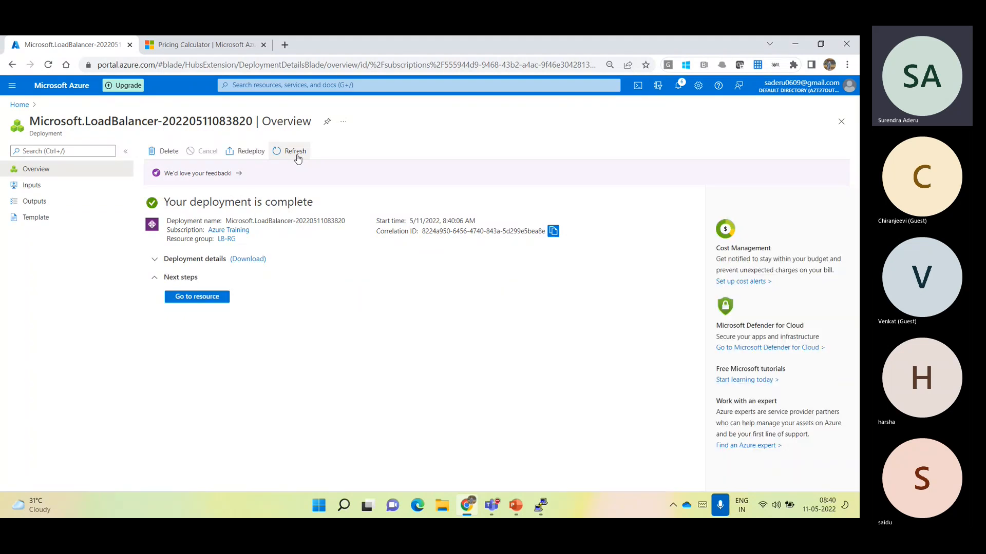
left_click(199, 298)
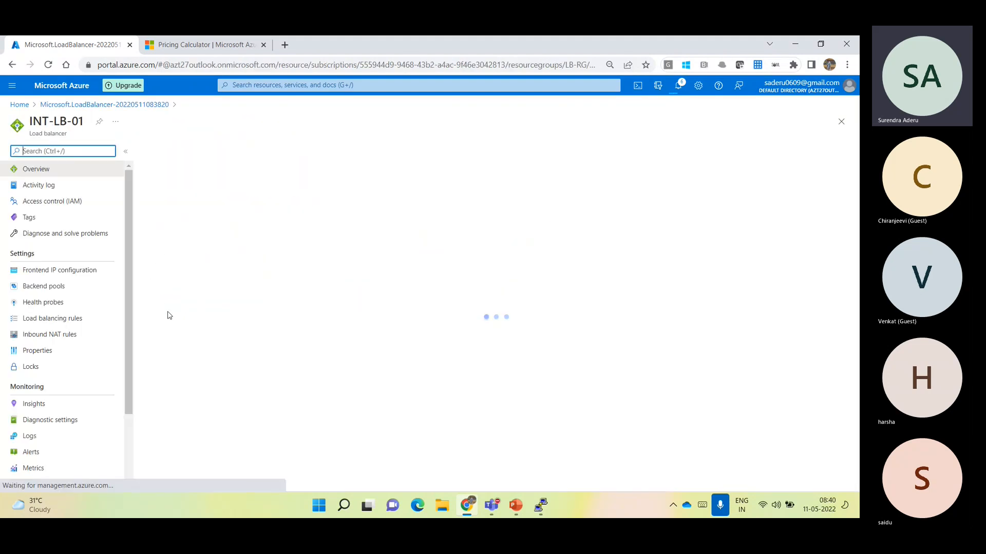
Examine the private IP address assigned to APp02 in INT-LB-01's frontend IP configuration, highlighting the address
left_click(45, 272)
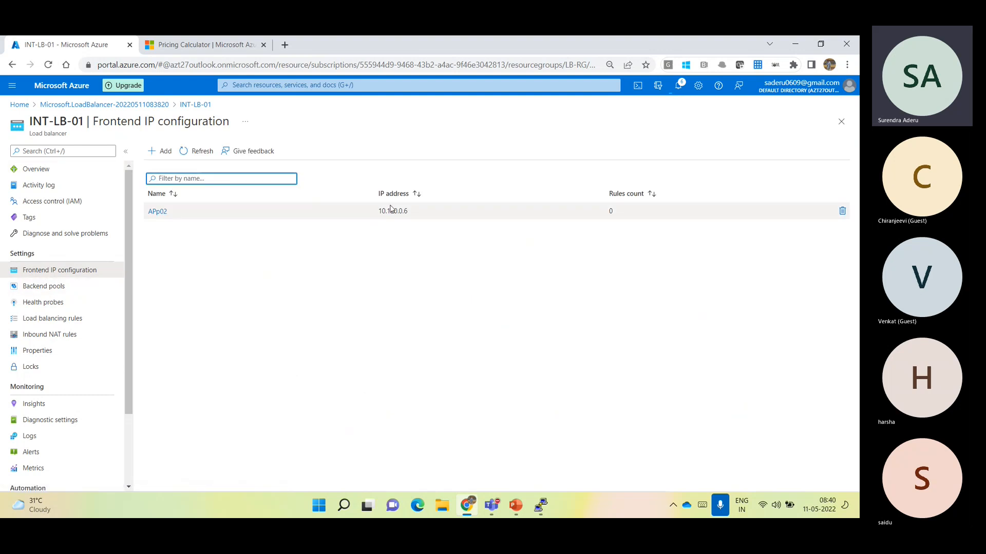
left_click(381, 208)
left_click_drag(381, 208, 414, 216)
left_click(401, 253)
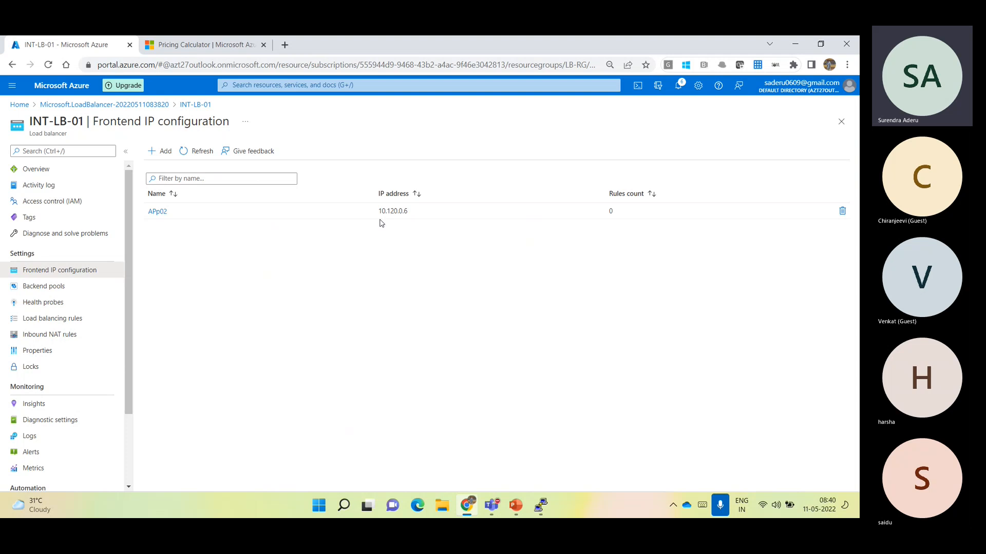
left_click_drag(379, 212, 414, 211)
left_click(402, 277)
left_click(28, 169)
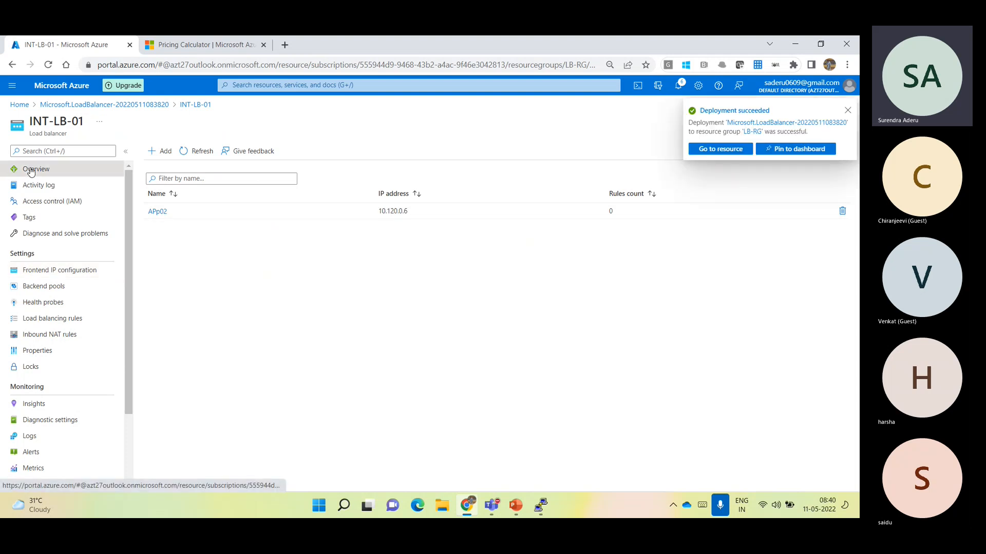
left_click(25, 271)
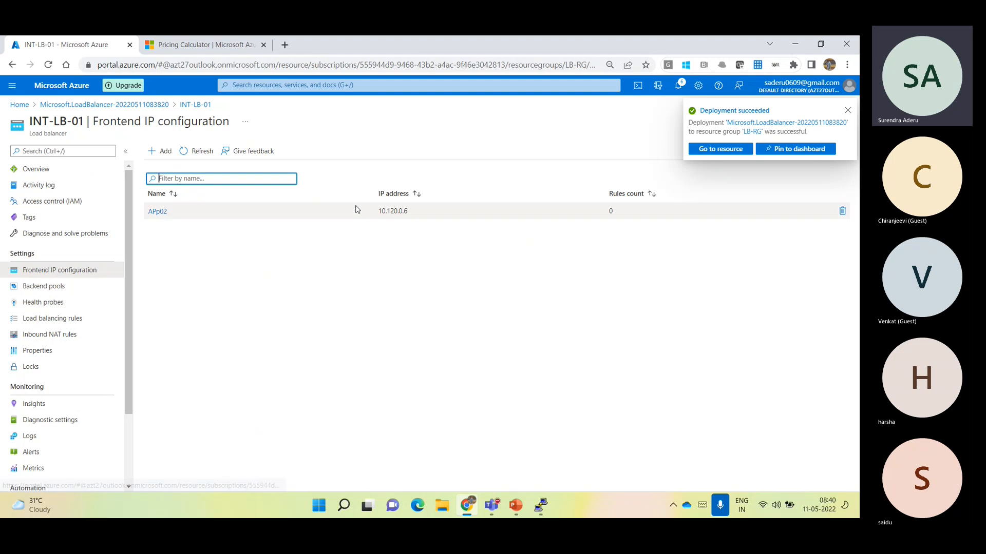
left_click_drag(378, 212, 413, 214)
left_click(398, 276)
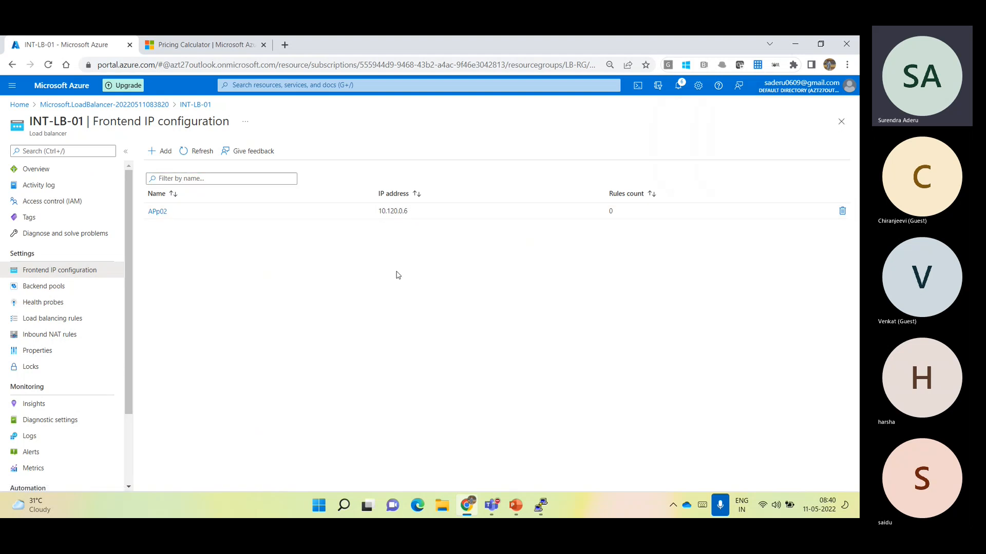
Look through INT-LB-01's backend pools, health probes, load balancing rules and inbound NAT rules, and return to the portal's home page
left_click(47, 286)
left_click(50, 304)
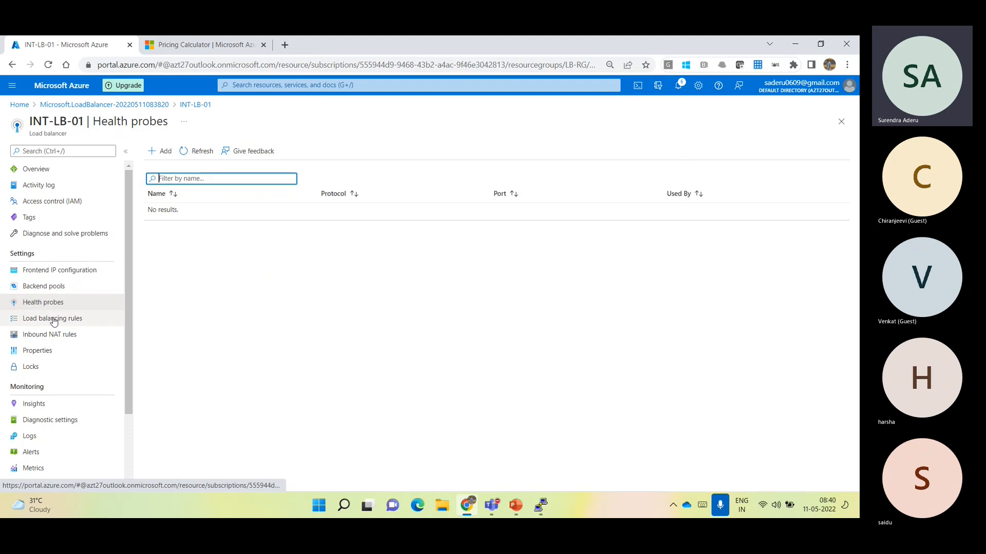
left_click(52, 319)
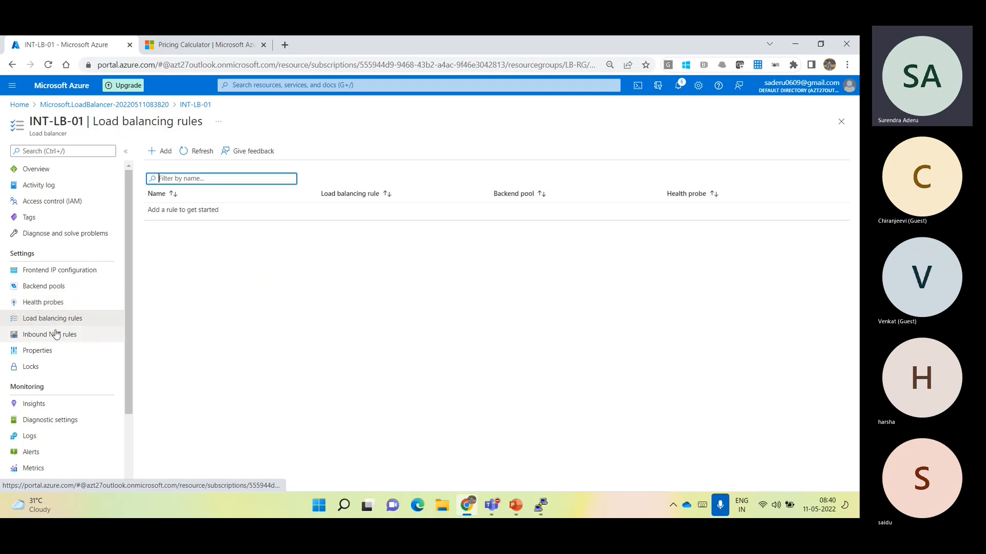
left_click(56, 334)
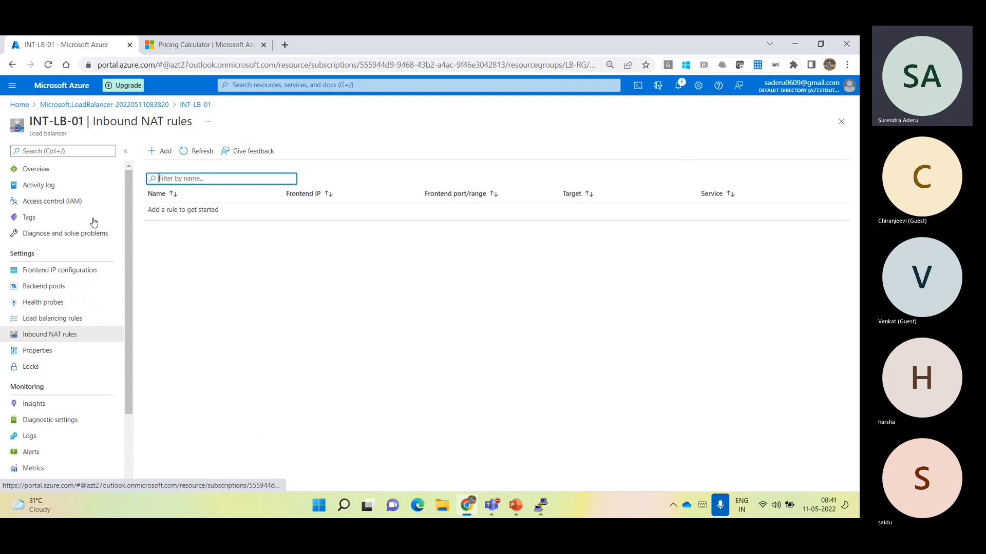
left_click(71, 92)
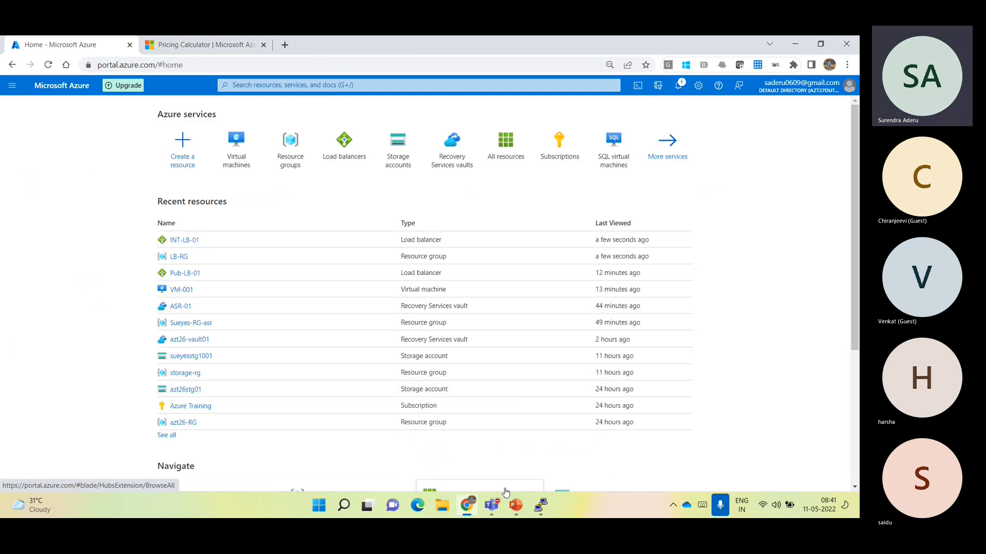
Switch to the Teams meeting window, maximize it to check on the participants, and minimize it
left_click(500, 506)
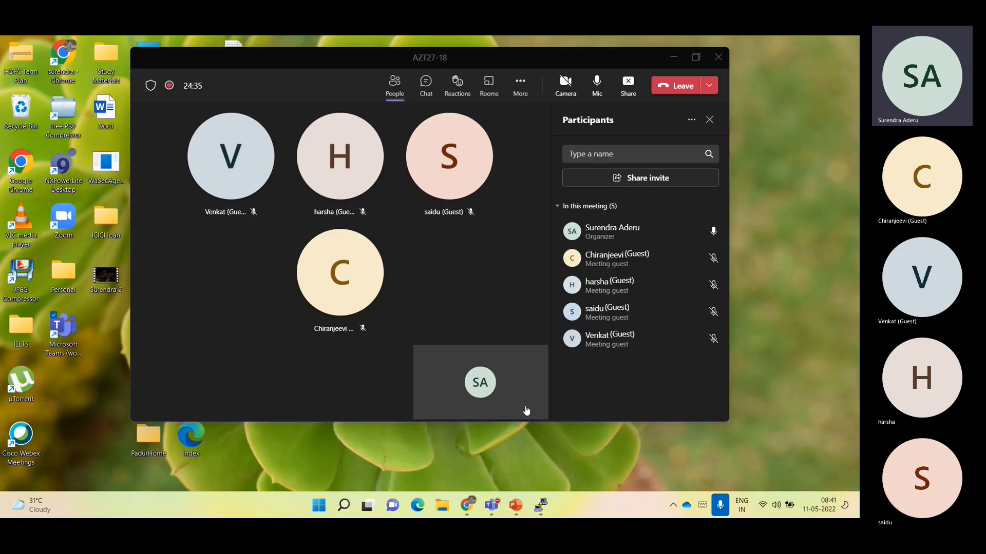
left_click(523, 409)
left_click(689, 59)
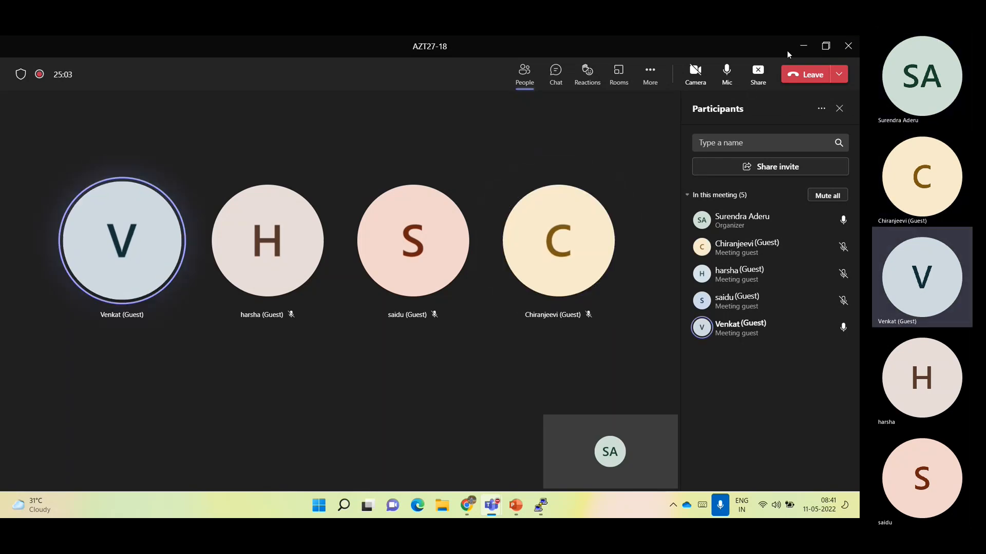
left_click(803, 46)
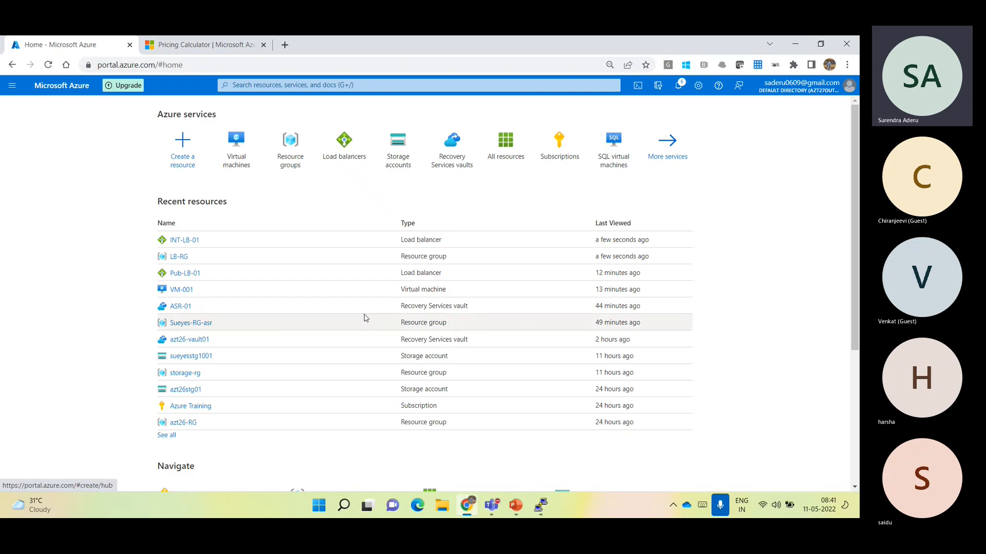
Switch to the azurePPT presentation in PowerPoint, select slide 40 on Traffic Manager, and present it full screen
left_click(516, 506)
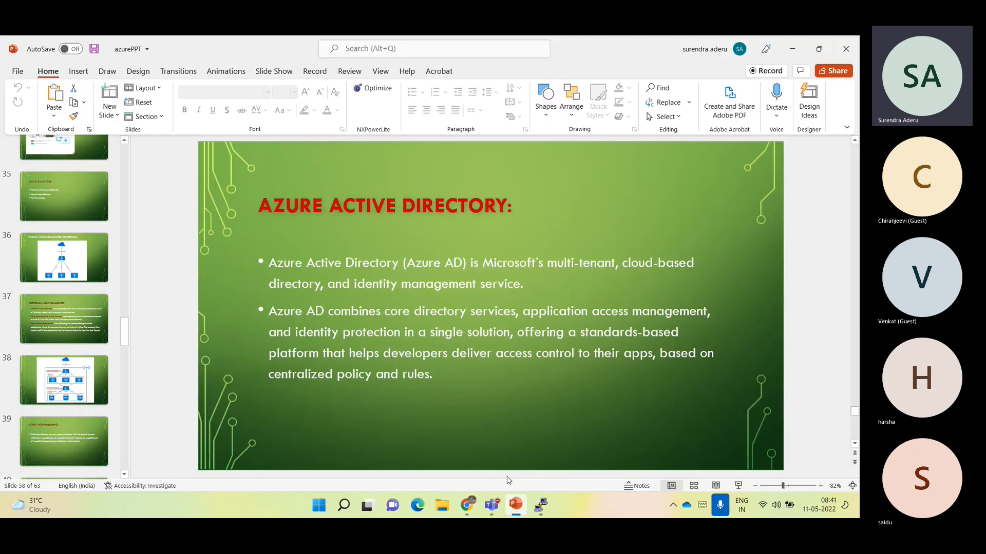
scroll(21, 404, "up", 1)
scroll(24, 416, "down", 1)
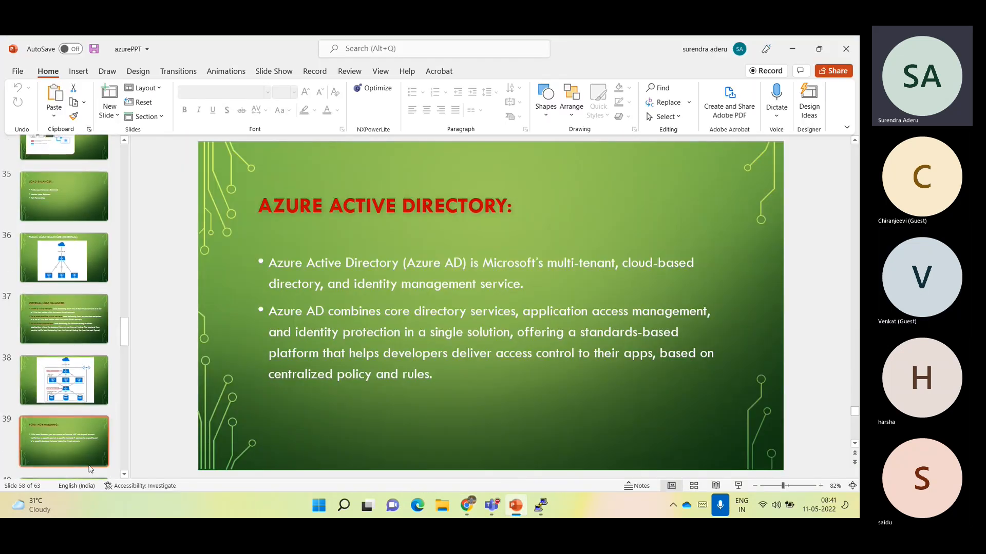
scroll(83, 445, "down", 2)
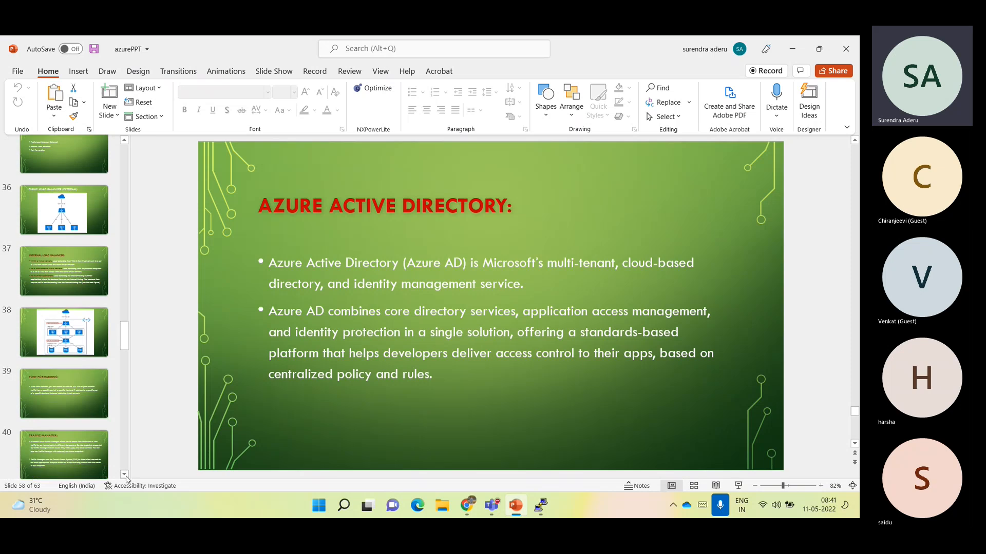
left_click(83, 445)
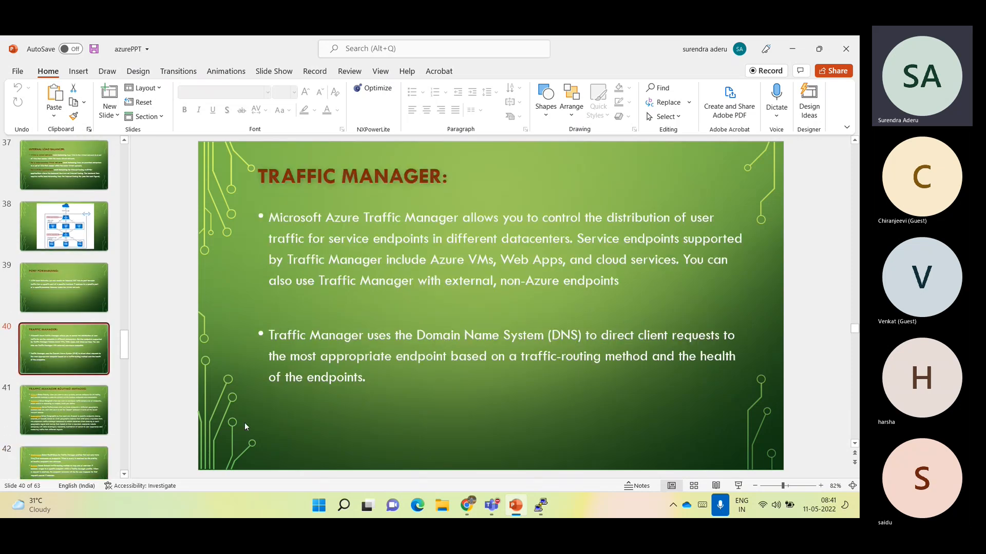
left_click(839, 404)
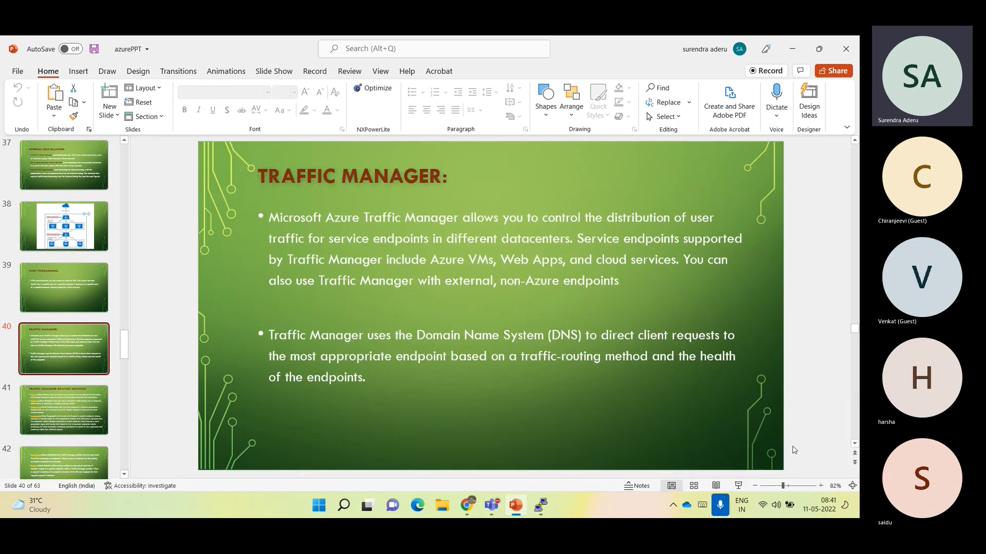
left_click(740, 489)
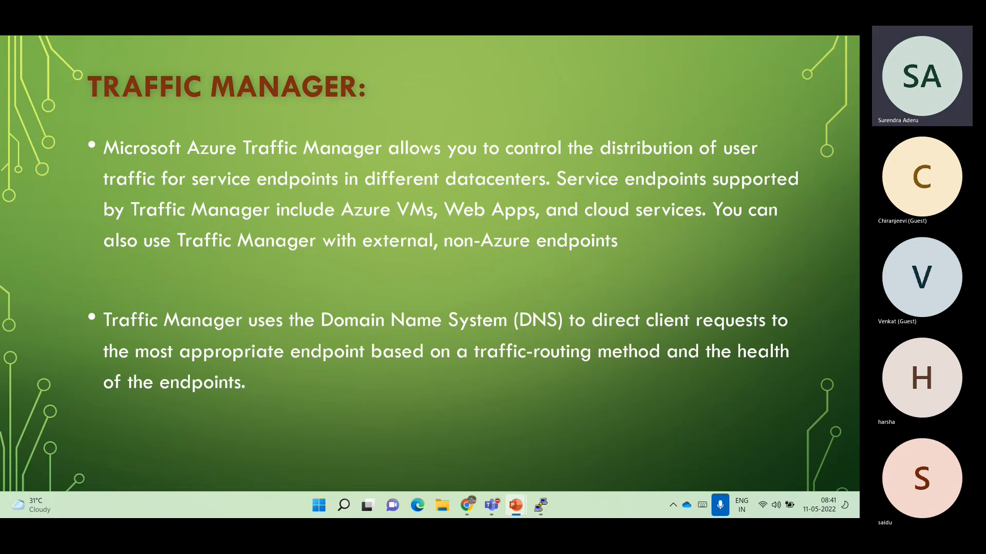
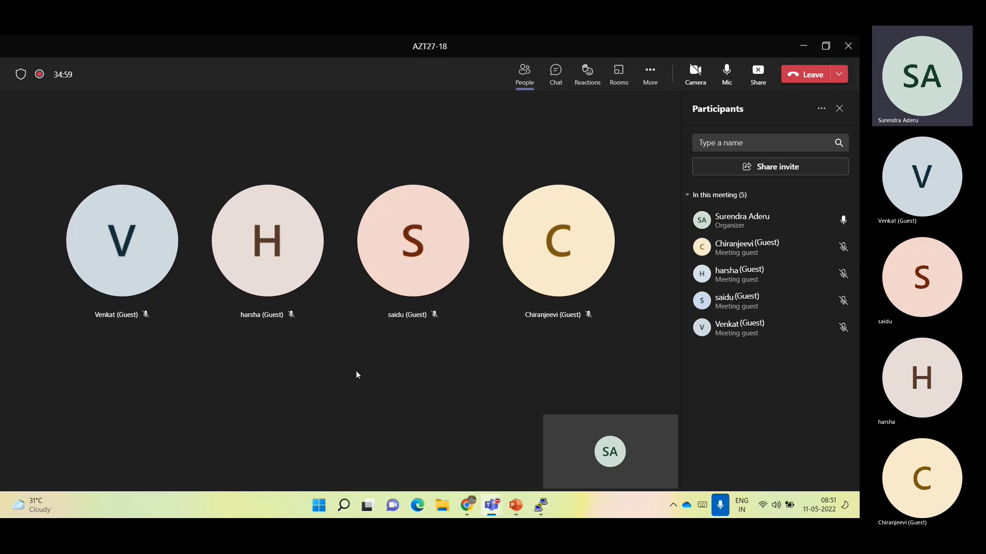
Minimize the Teams meeting, switch to the Azure portal, search the marketplace for traffic manager, and start creating a Traffic Manager profile
left_click(800, 45)
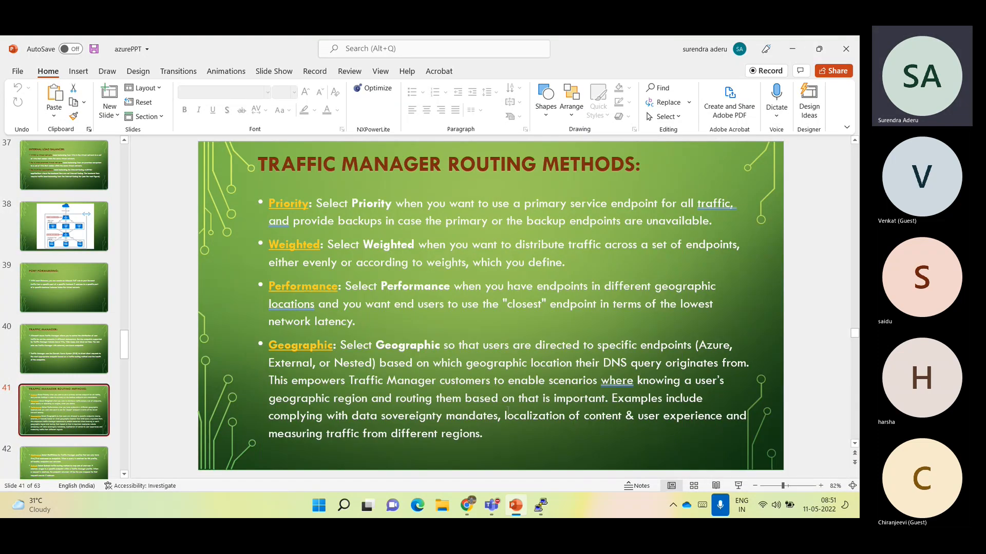
left_click(467, 506)
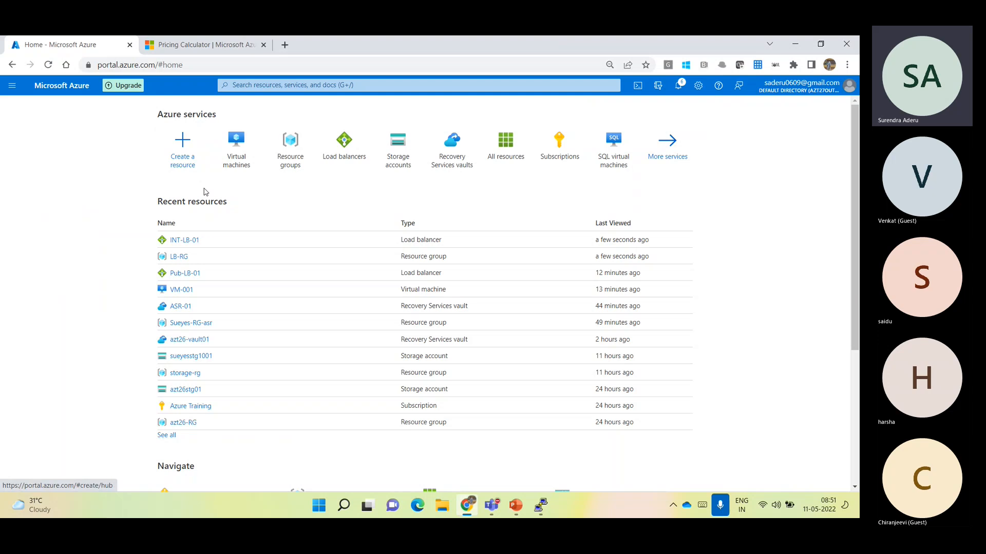
left_click(177, 150)
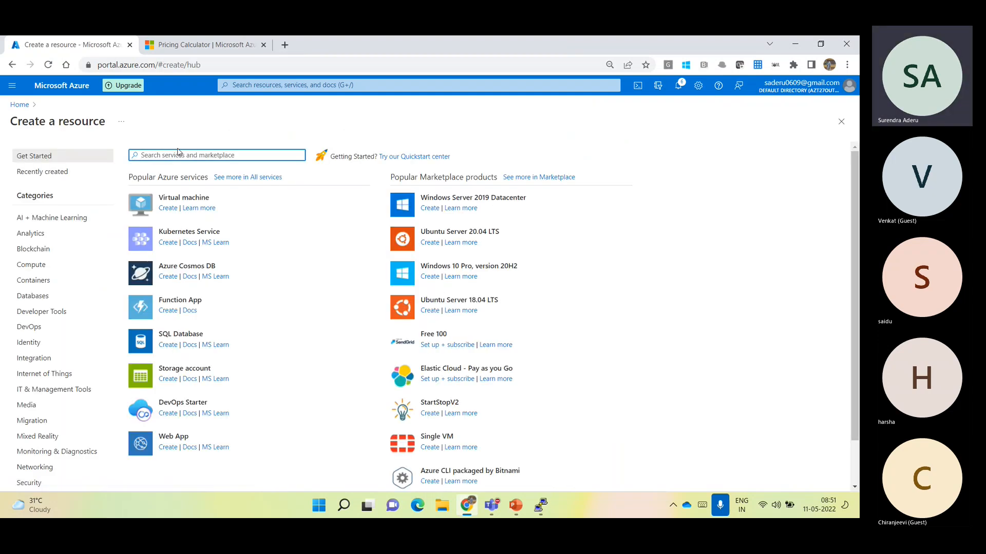
type("traf")
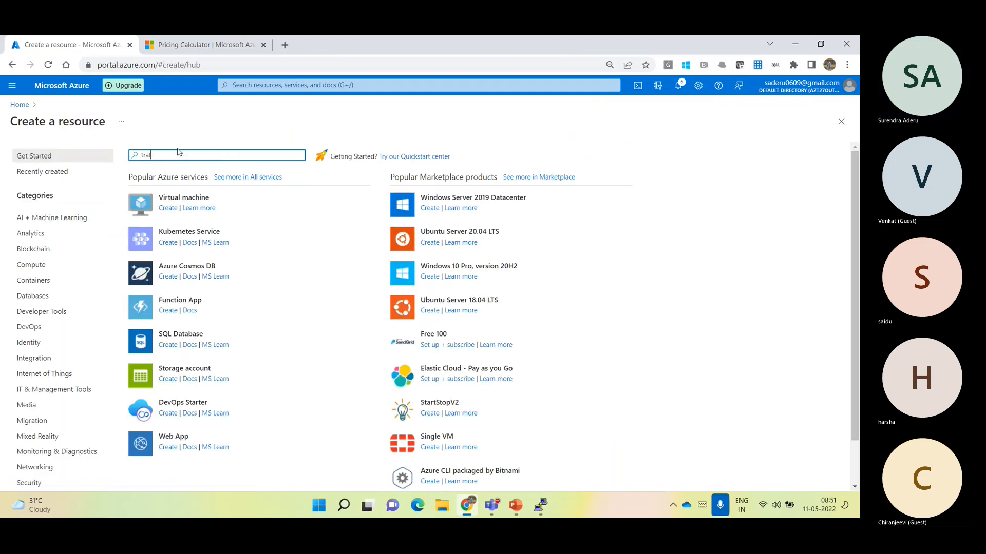
type("fic manager")
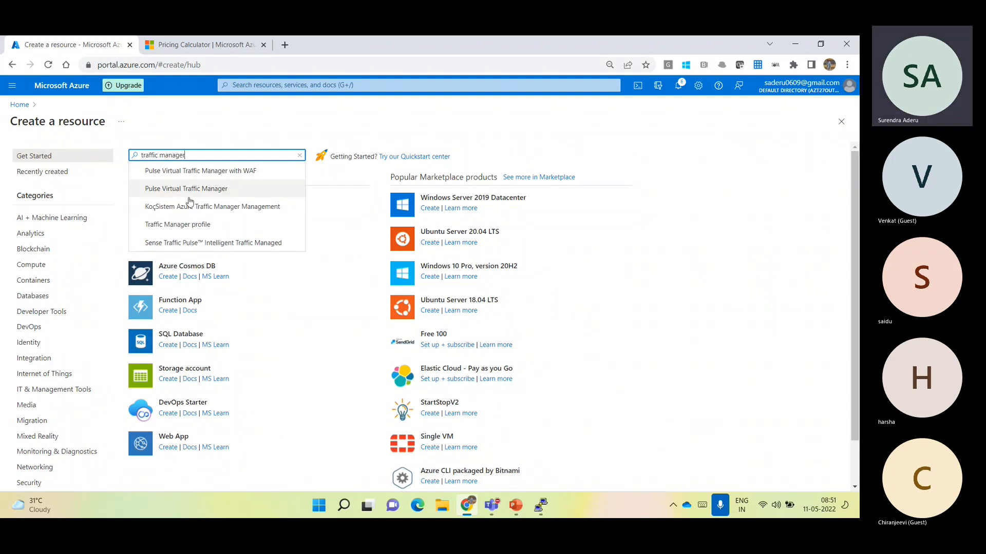
left_click(204, 226)
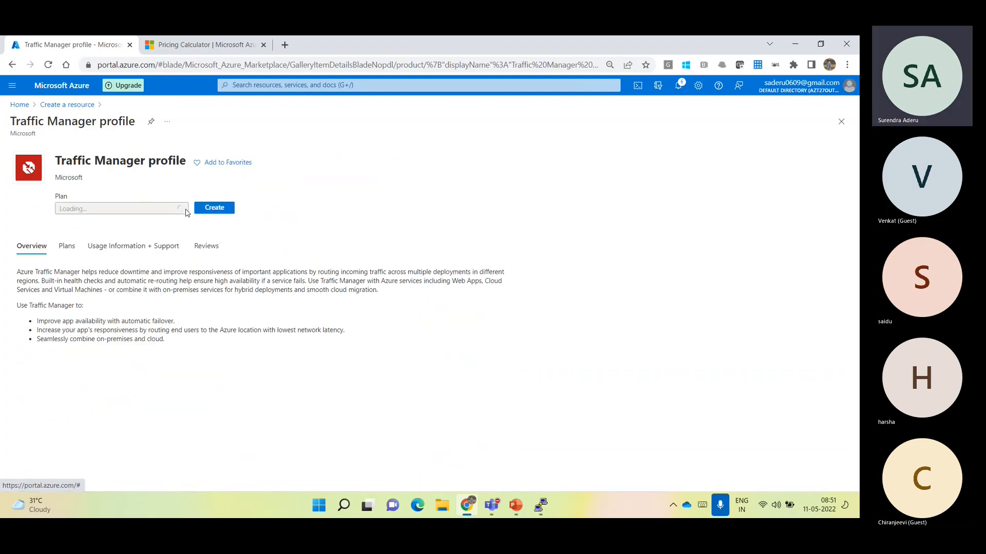
left_click(223, 221)
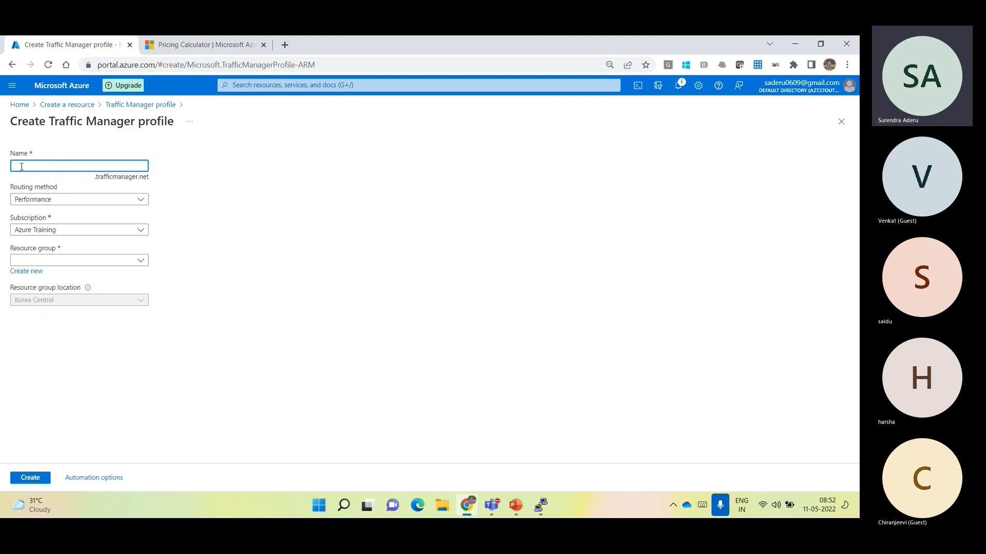
Try to name the Traffic Manager profile test, and highlight the trafficmanager.net suffix below the name
type("test")
left_click(185, 205)
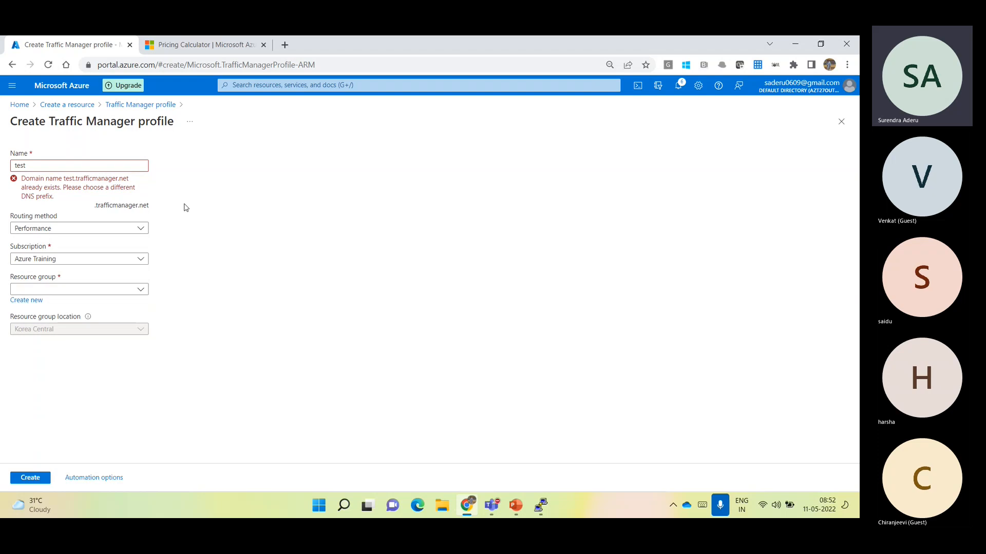
left_click(31, 165)
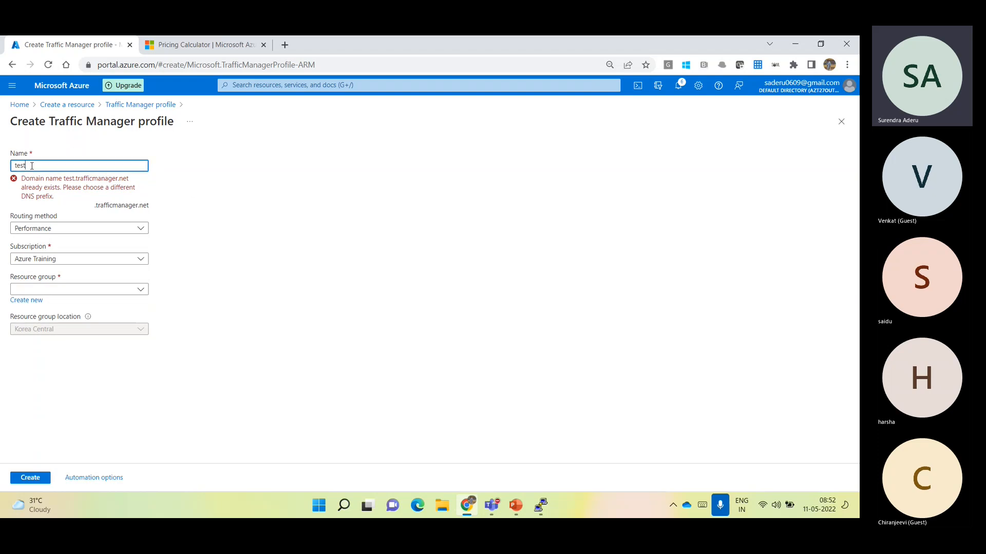
left_click_drag(94, 205, 149, 205)
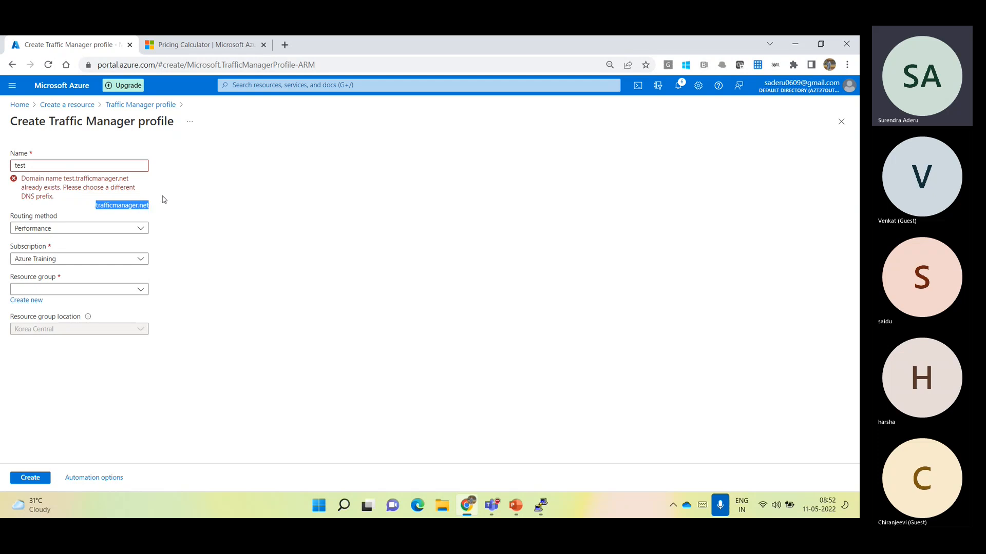
left_click(164, 199)
Replace the Traffic Manager profile's name with azt27
left_click(38, 162)
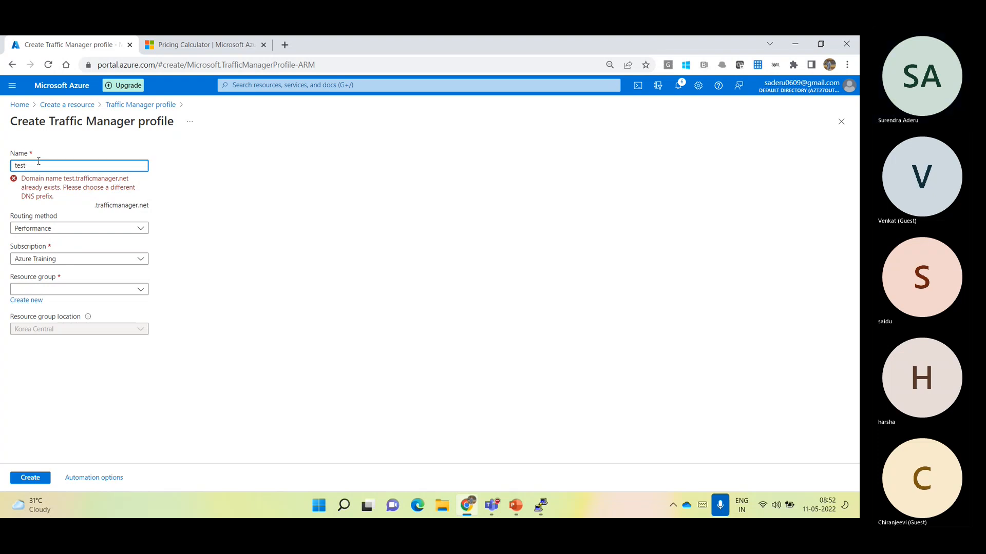
key("BackSpace")
key("BackSpace")
key("BackSpace")
type("azt27")
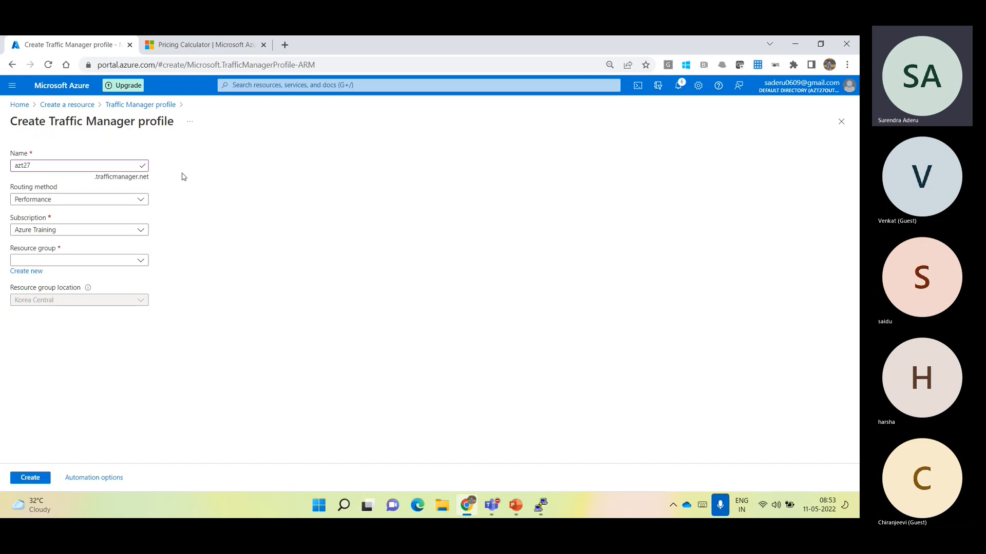
Look through the routing methods, keep Performance, and create the profile in the LB-RG resource group
left_click(128, 200)
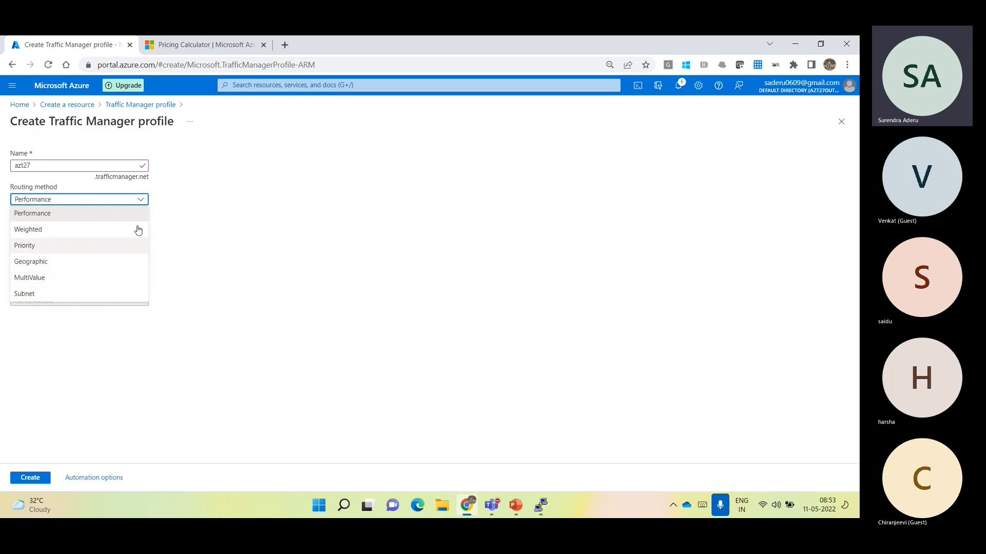
left_click(207, 252)
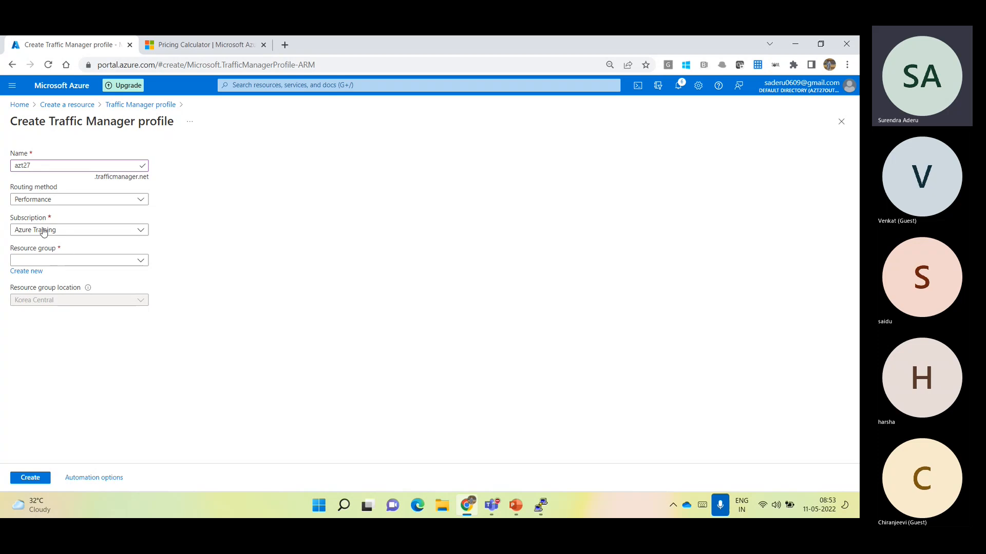
left_click(81, 260)
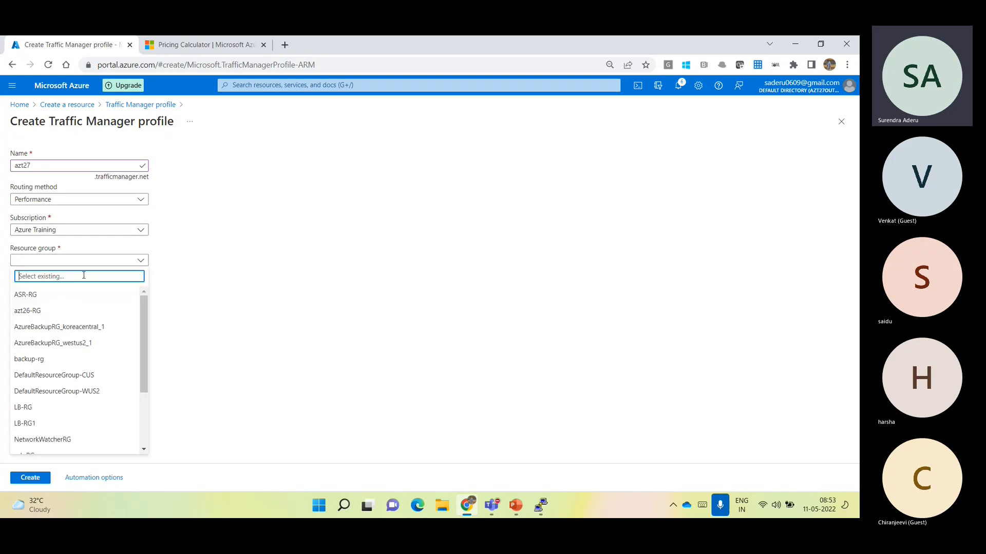
left_click(40, 407)
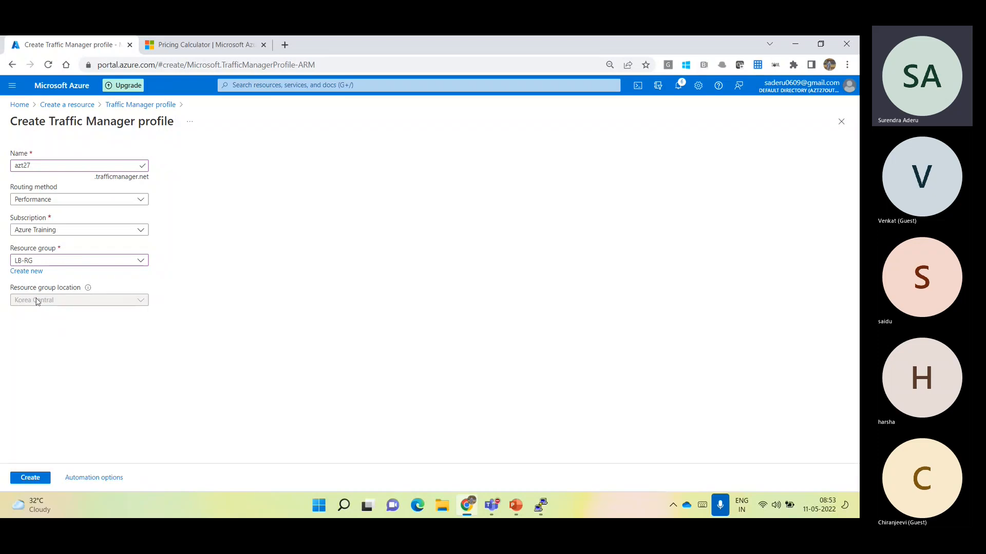
left_click(31, 479)
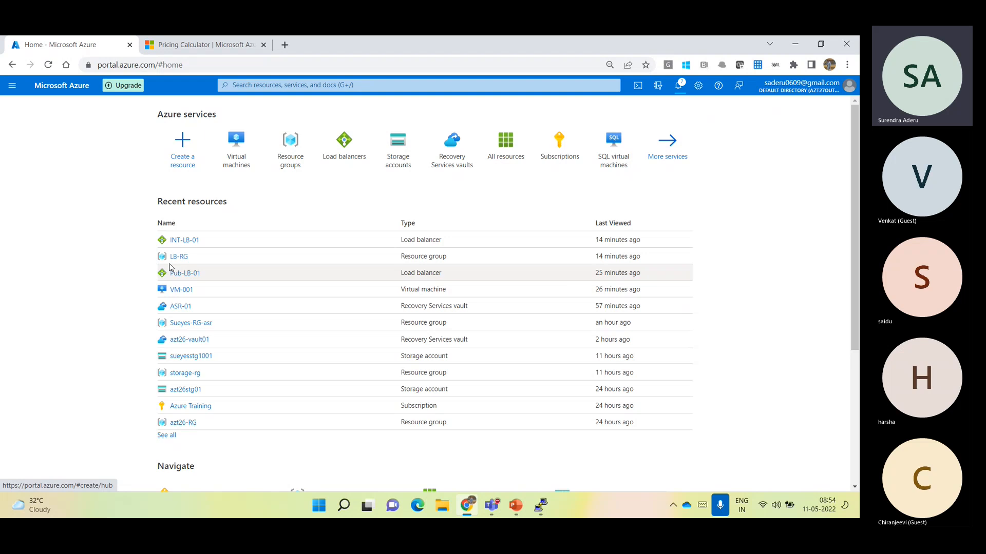
Check the portal's deployment notifications, open the LB-RG resource group, and refresh its resource list
left_click(676, 84)
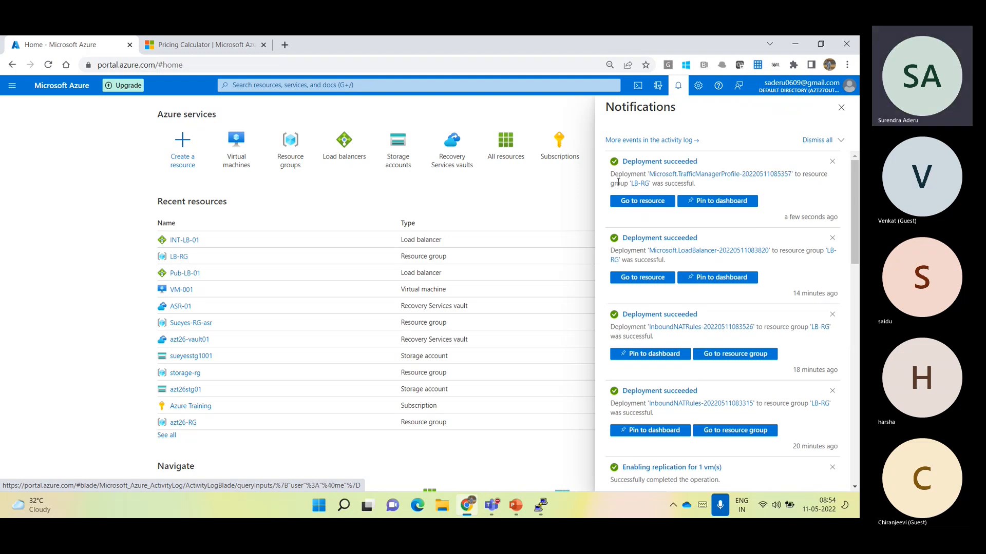
left_click(180, 256)
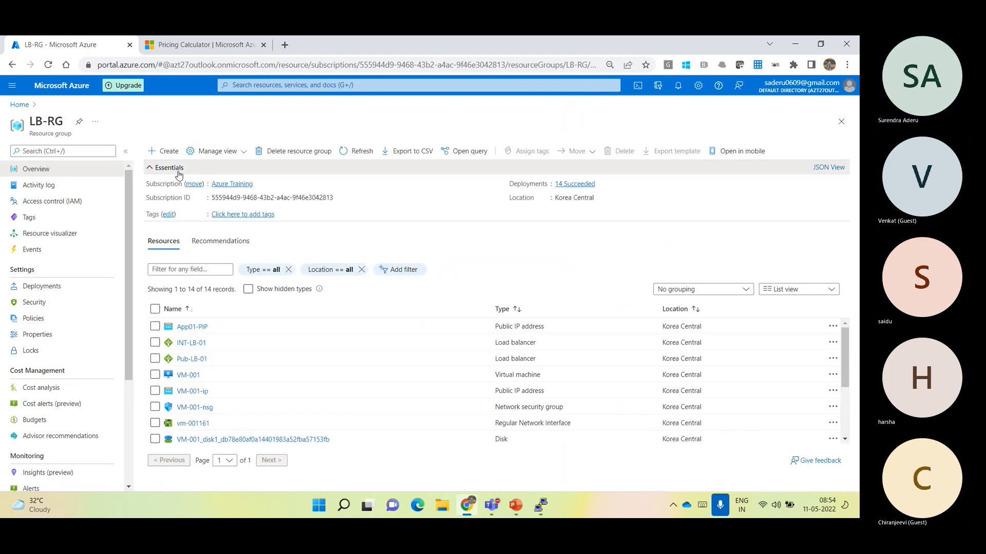
left_click(178, 172)
mouse_move(844, 298)
left_mouse_down()
mouse_move(808, 396)
mouse_move(840, 279)
left_mouse_up()
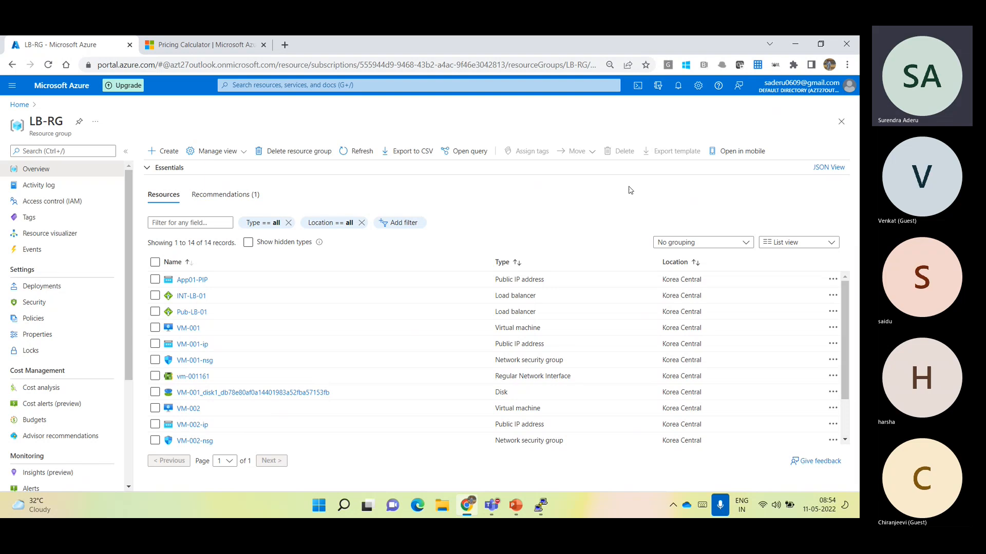
left_click(364, 169)
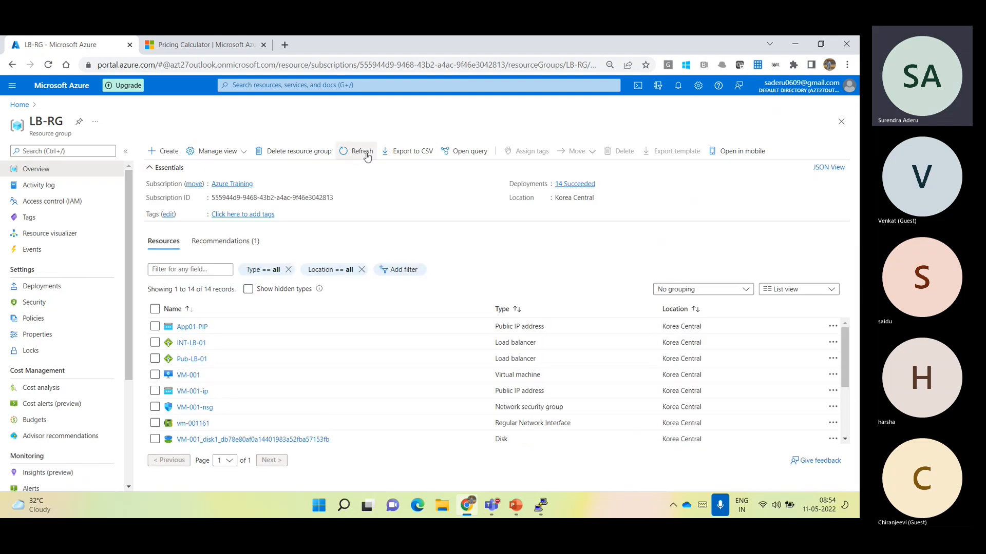
left_click(366, 153)
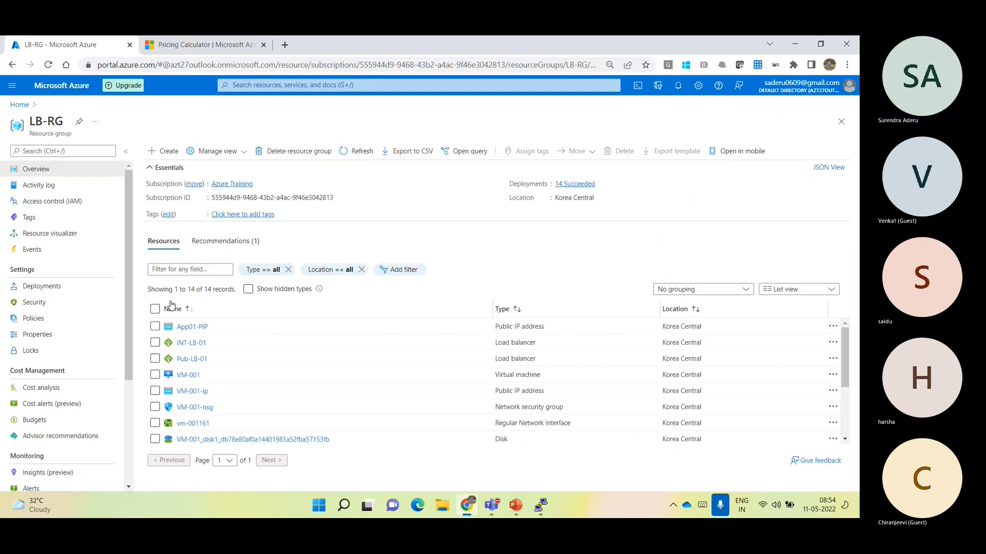
Filter LB-RG's resources by azt27, inspect the entry's name, type and location, and open the Traffic Manager profile
left_click(180, 269)
type("azt27")
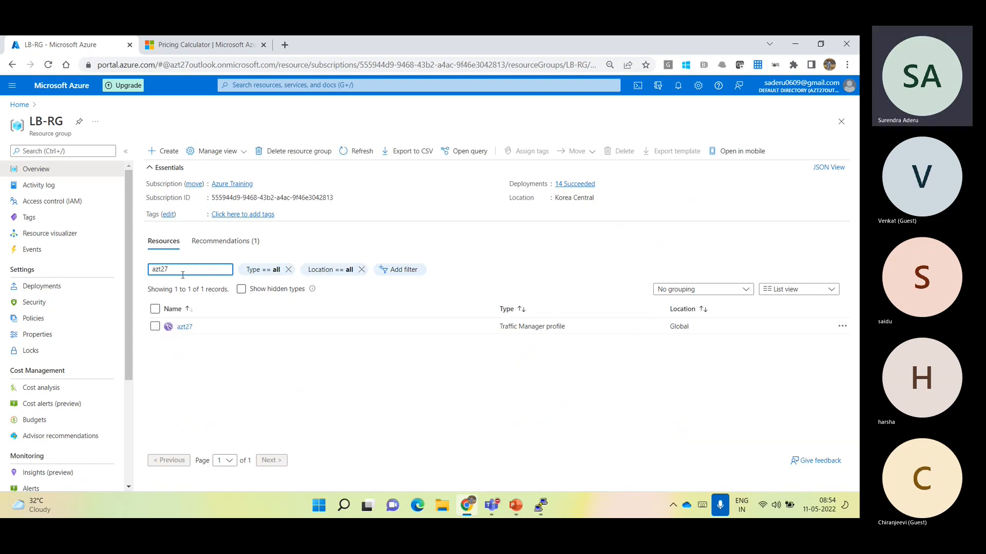
left_click(203, 326)
left_click_drag(194, 329, 181, 328)
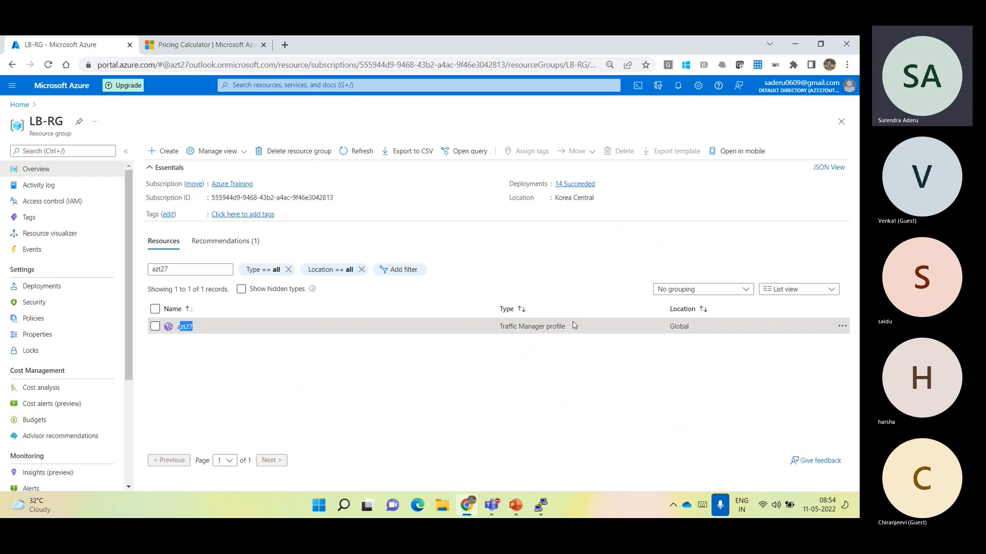
left_click_drag(567, 327, 508, 346)
left_click(545, 381)
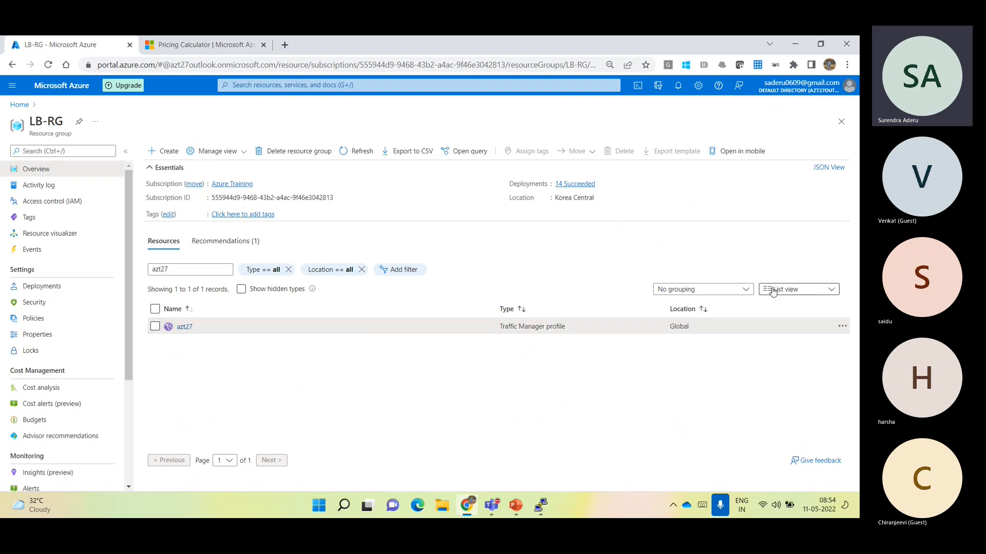
left_click_drag(694, 327, 668, 329)
left_click(635, 368)
left_click(183, 327)
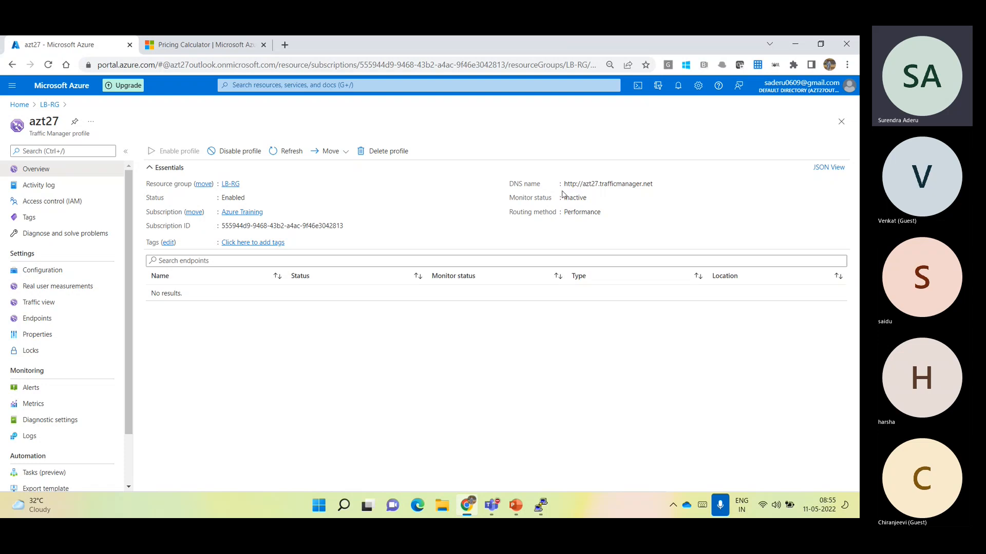
Examine the DNS name in azt27's overview, highlighting the address and its trafficmanager.net part
left_click_drag(566, 185, 649, 188)
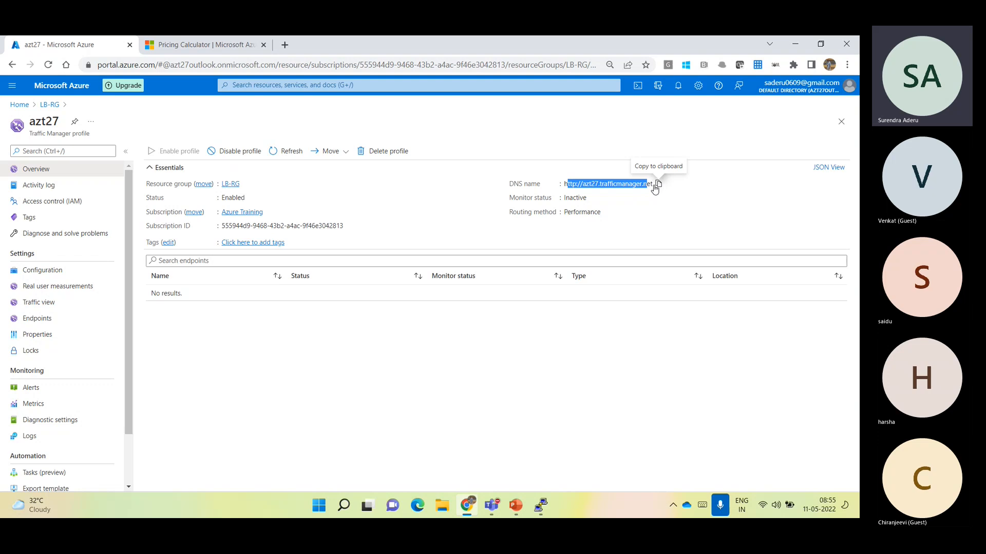
left_click(583, 348)
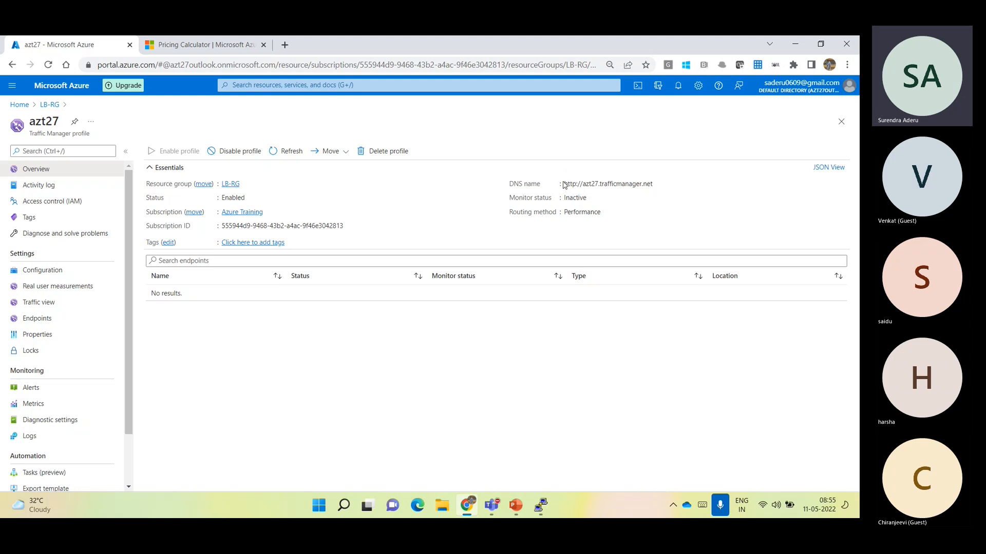
left_click_drag(564, 184, 651, 185)
left_click(597, 183)
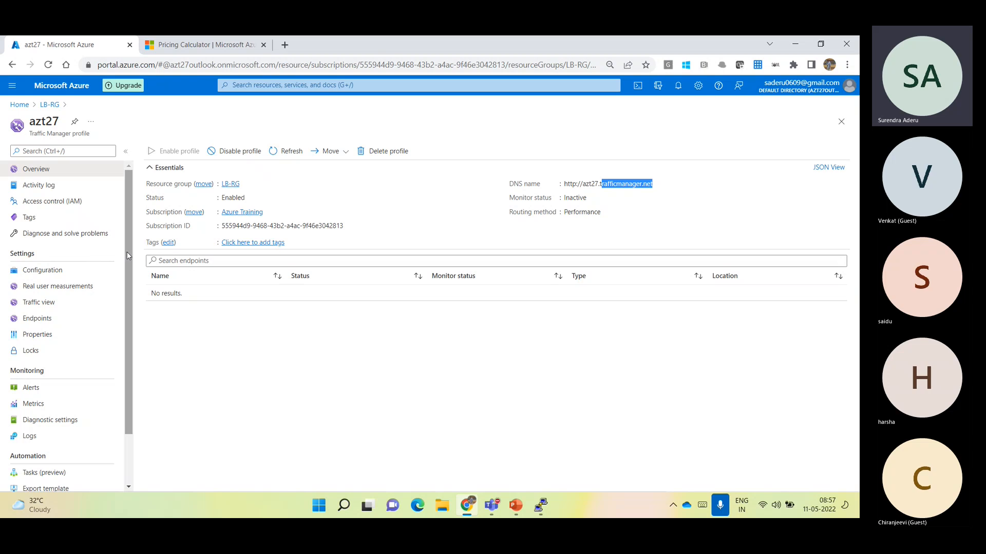
Open azt27's endpoints, start adding a new endpoint, and bring up the available endpoint types
left_click(55, 321)
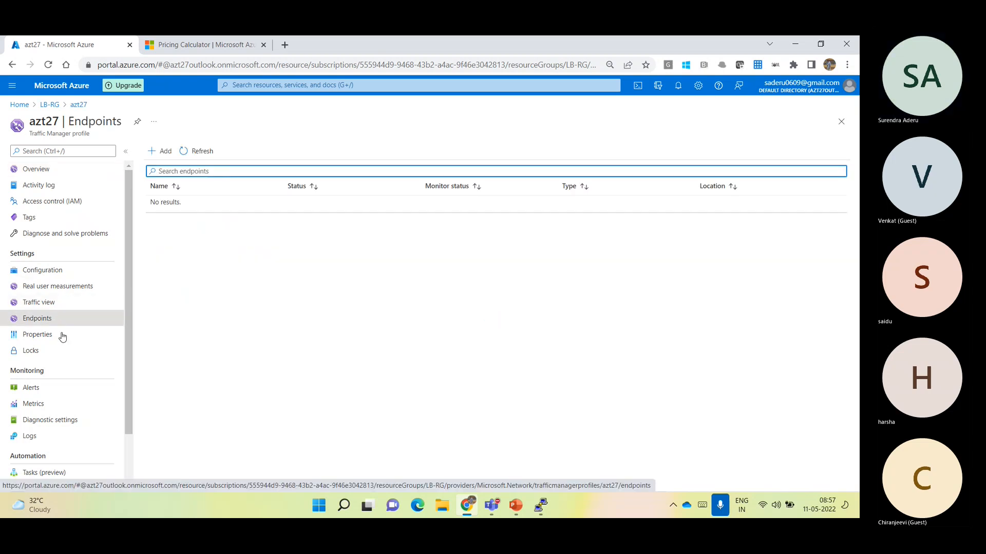
left_click(146, 154)
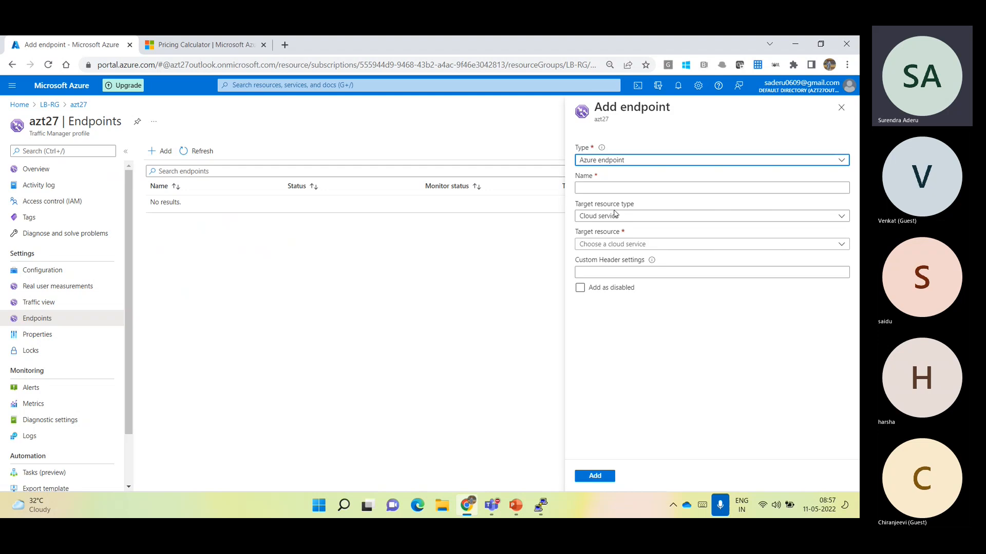
left_click(620, 160)
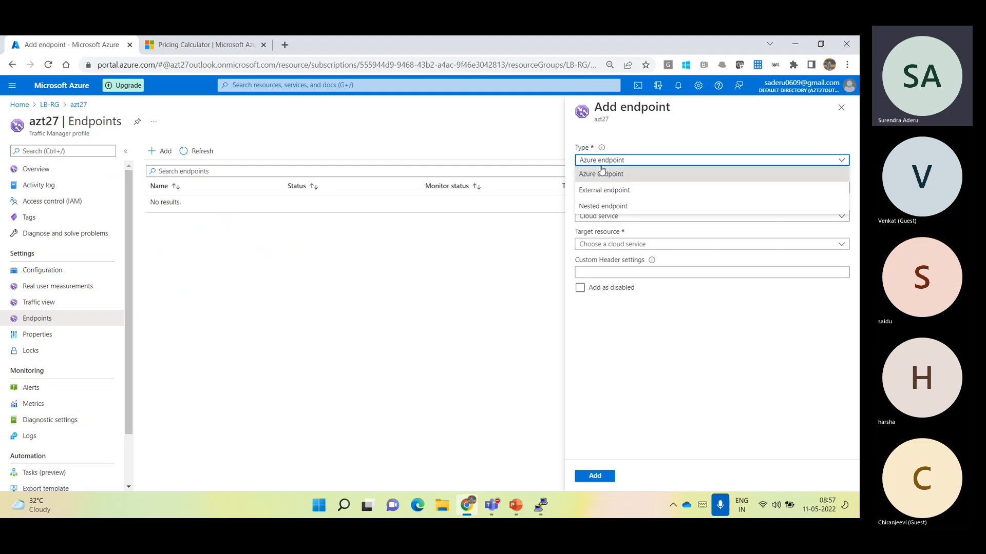
Choose External endpoint to review its name and FQDN or IP fields, and switch the type to Nested endpoint
left_click(621, 190)
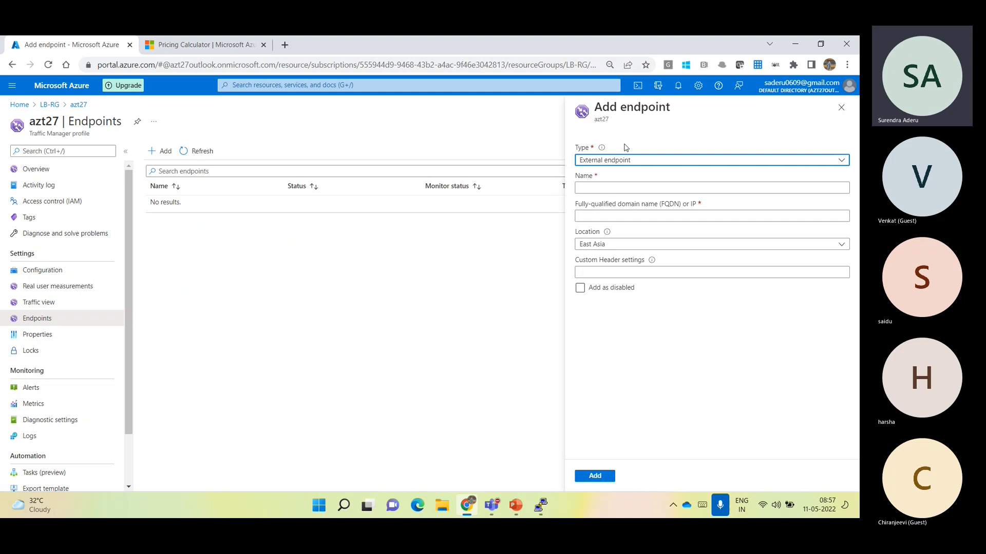
left_click(601, 184)
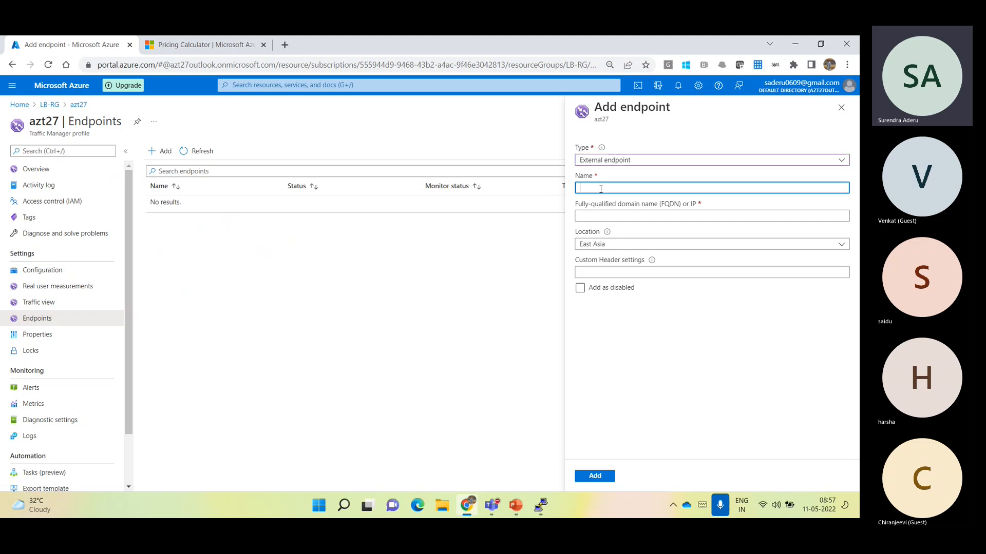
left_click(615, 217)
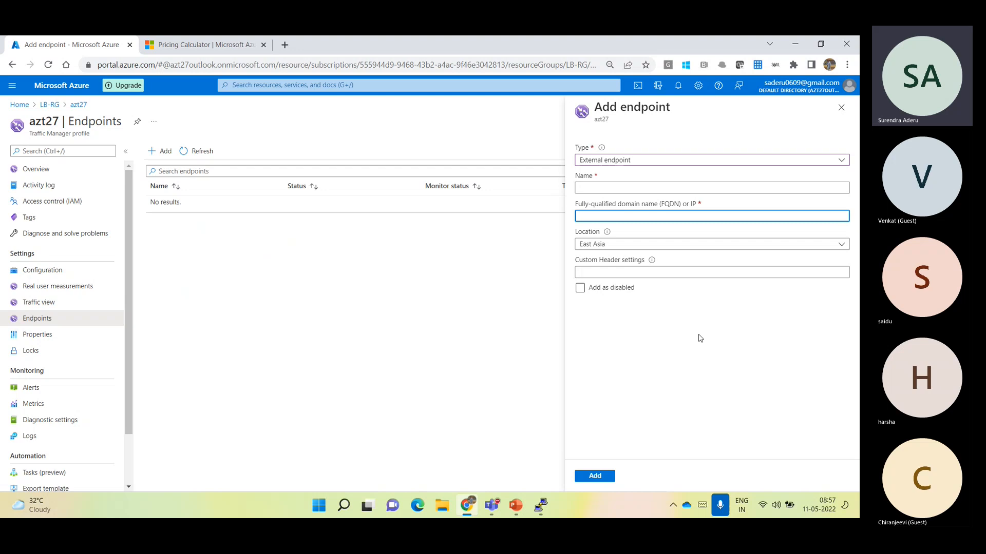
left_click(627, 160)
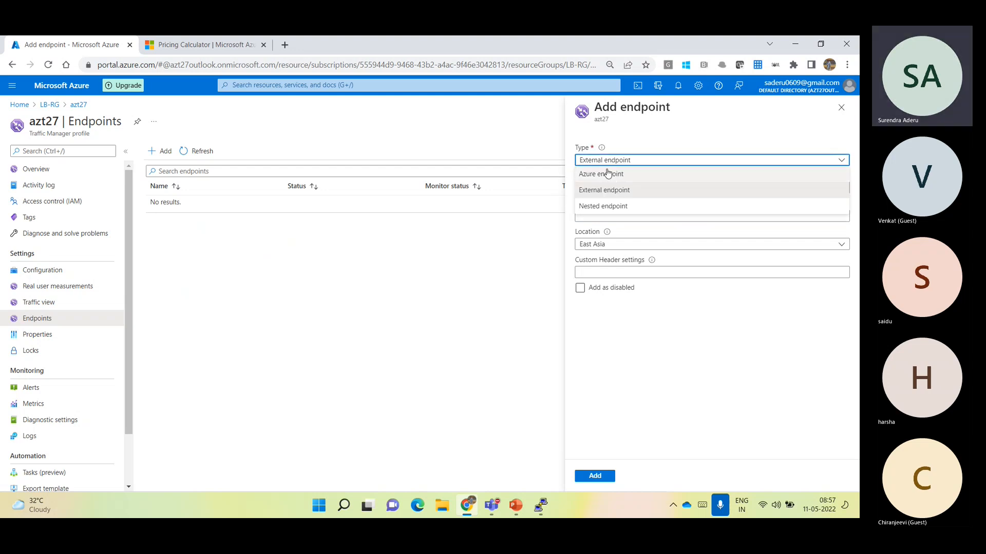
left_click(624, 208)
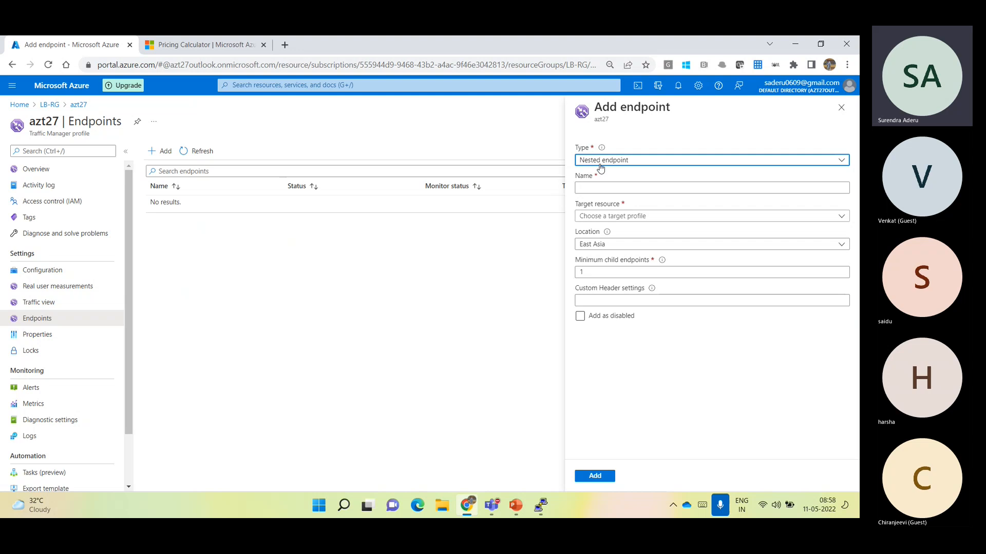
In a new browser tab, search Google Images for "azure traffic manager nested endpoint" and enlarge the diagram with parent and child profile monitoring settings
left_click(285, 45)
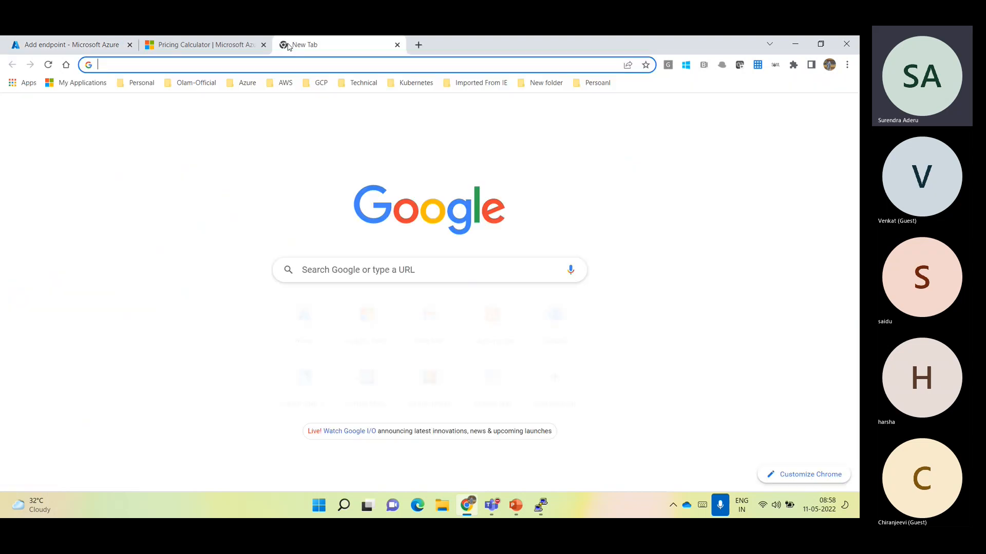
type("azure  ")
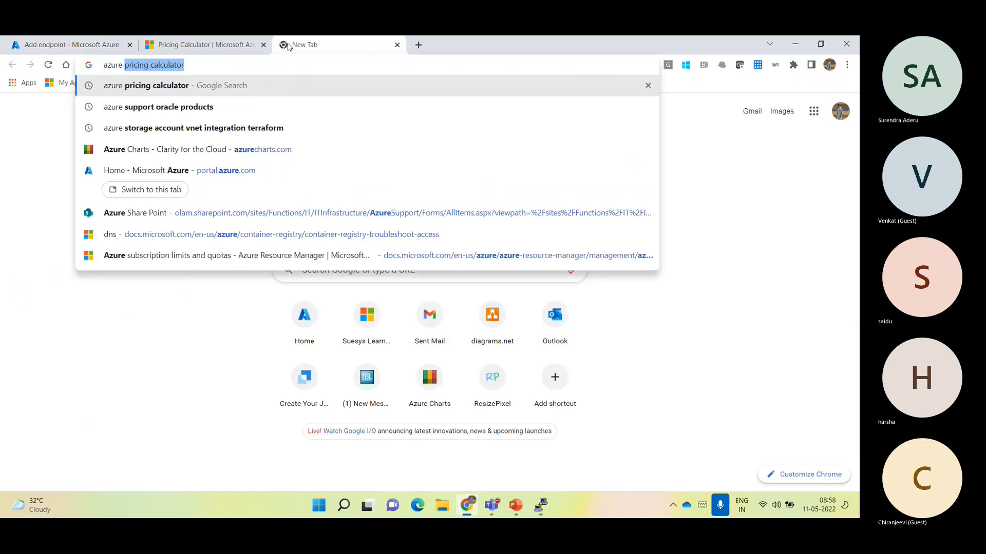
type("tra")
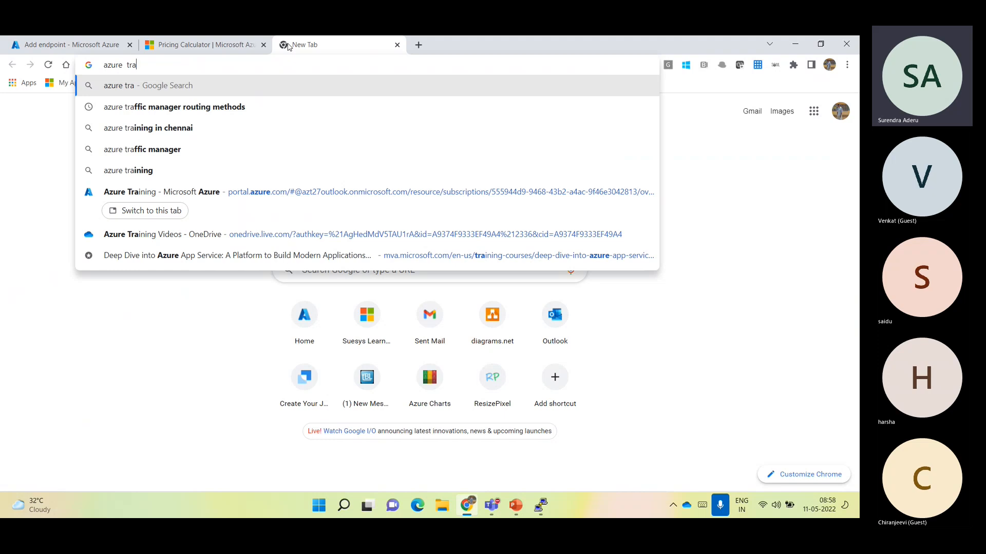
key("Down")
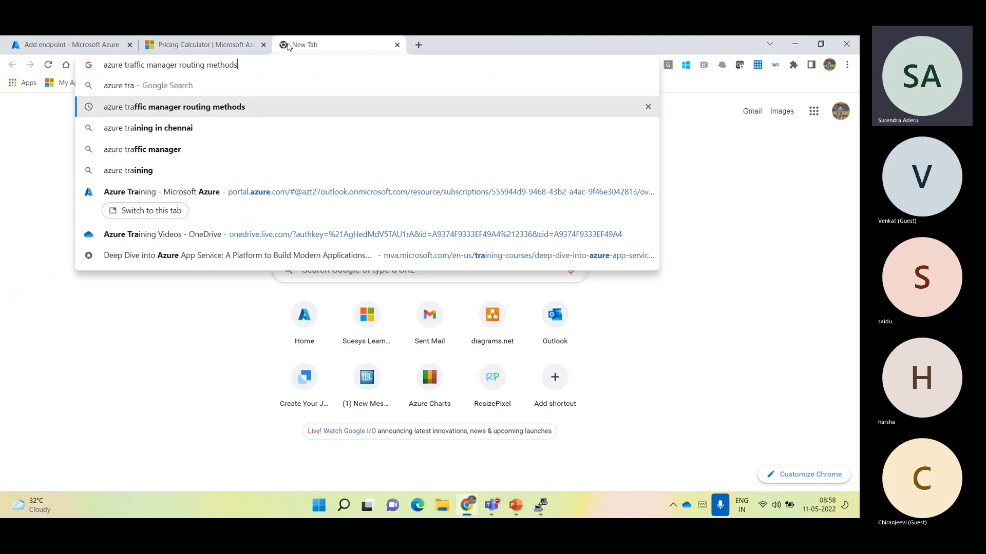
key("BackSpace")
key("BackSpace")
key("BackSpace")
key("BackSpace")
key("BackSpace")
key("BackSpace")
key("BackSpace")
key("BackSpace")
key("BackSpace")
key("BackSpace")
key("BackSpace")
key("BackSpace")
key("BackSpace")
key("BackSpace")
key("BackSpace")
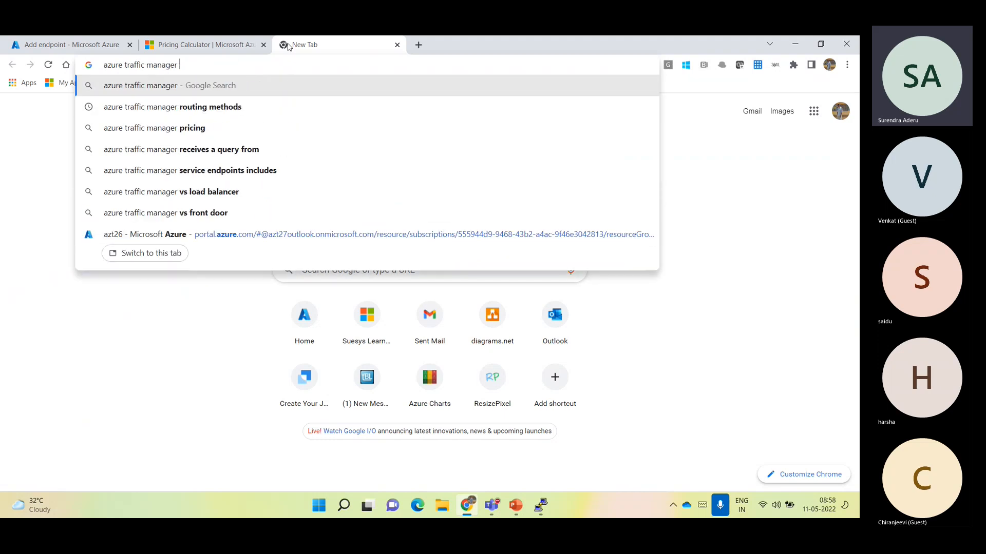
type("neste")
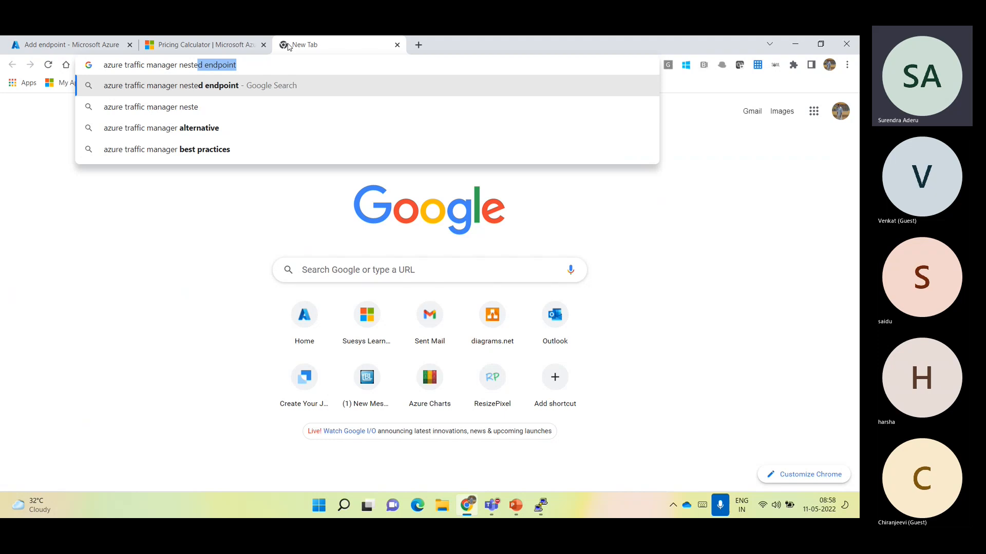
key("Return")
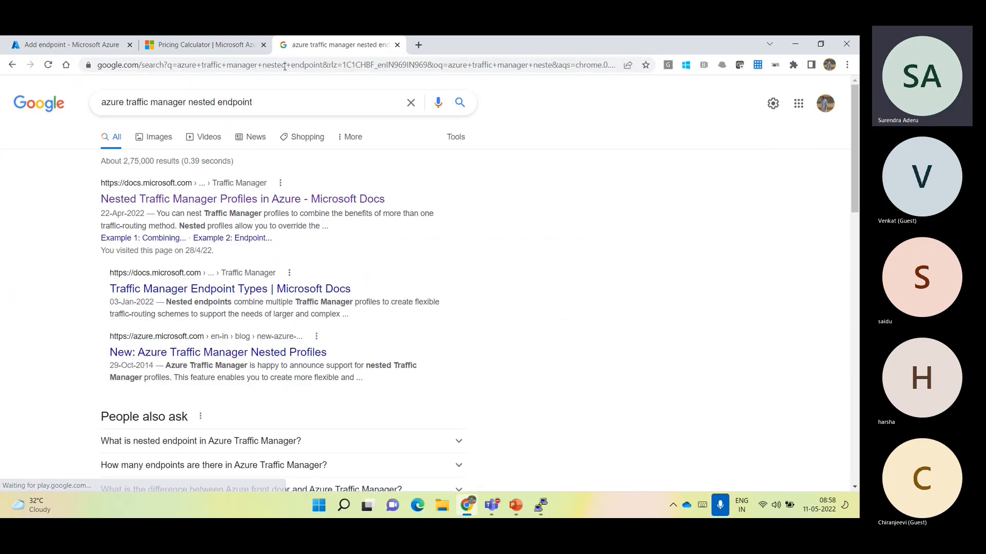
left_click(153, 137)
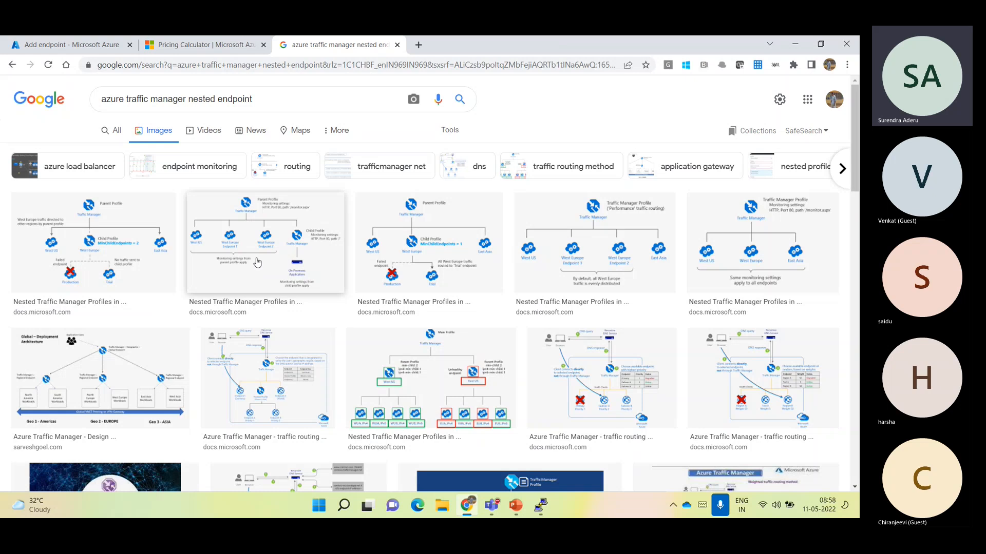
left_click(257, 263)
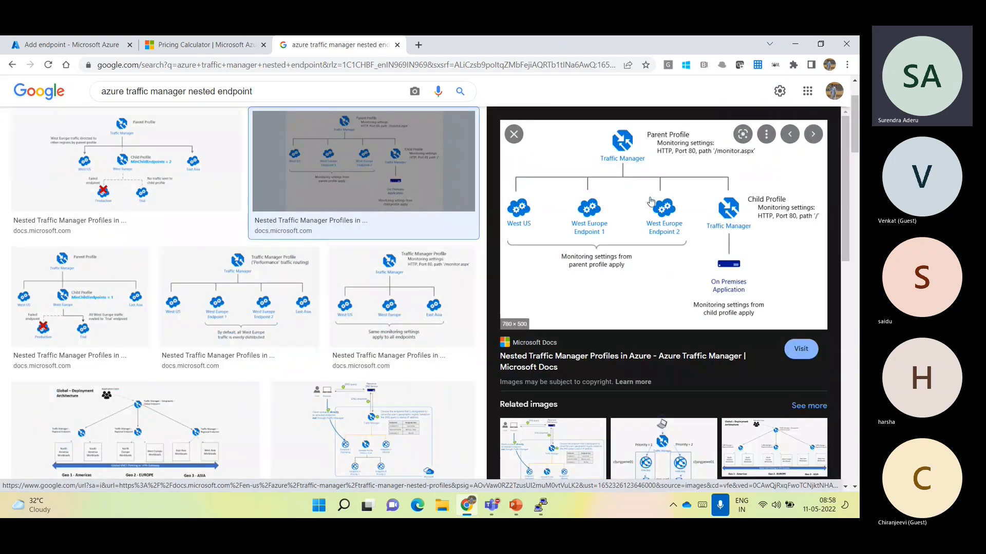
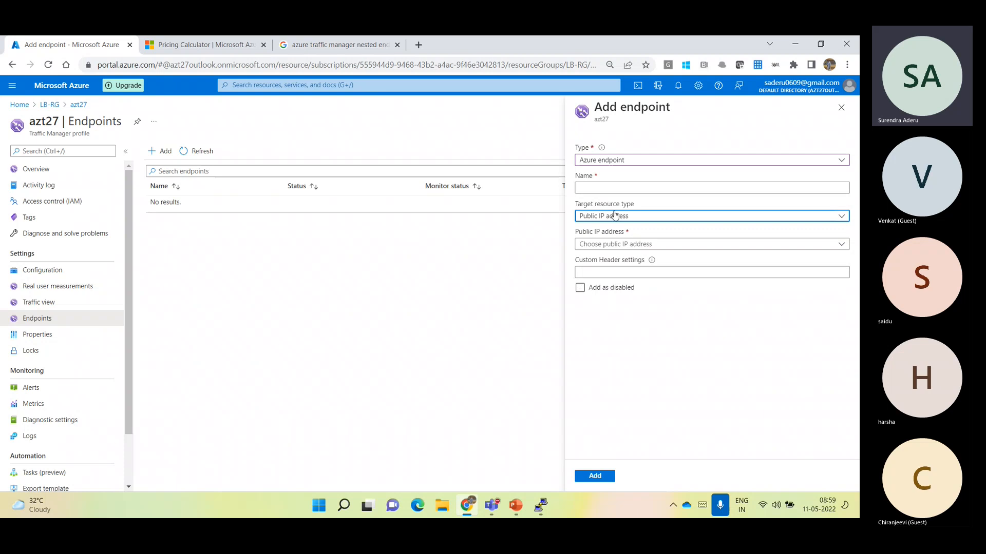
Review the public IP addresses offered for an Azure endpoint, and return to the portal home, discarding the unsaved endpoint
left_click(625, 245)
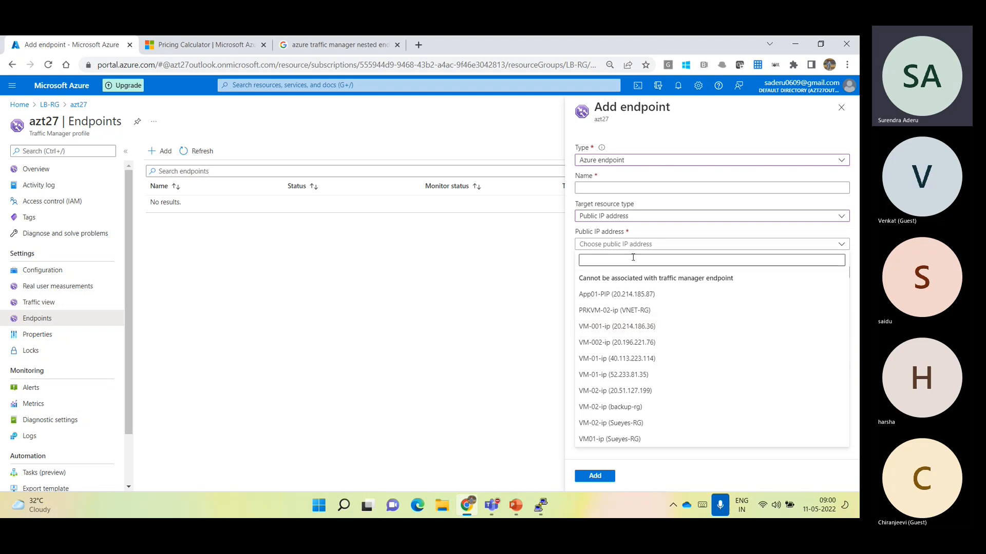
left_click(517, 322)
mouse_move(604, 148)
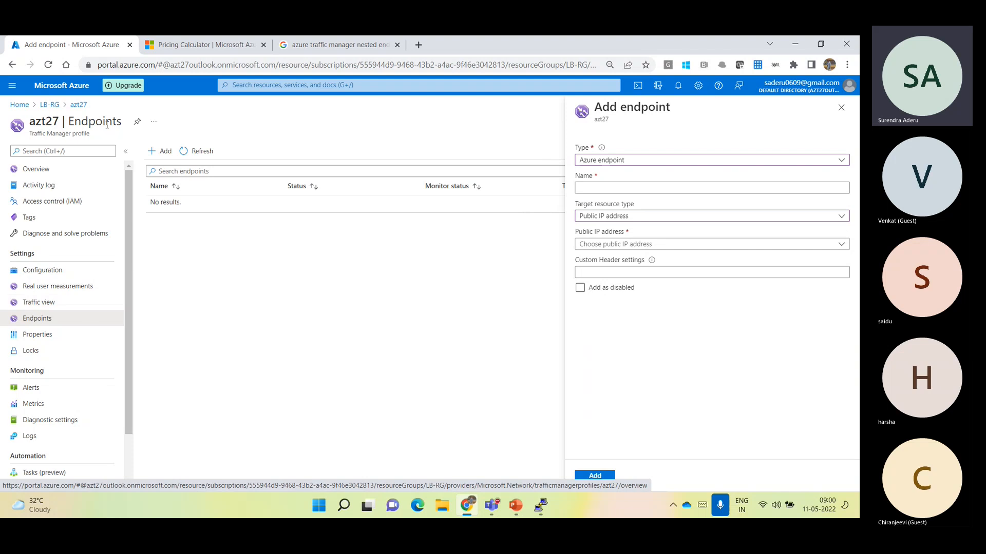
left_click(65, 92)
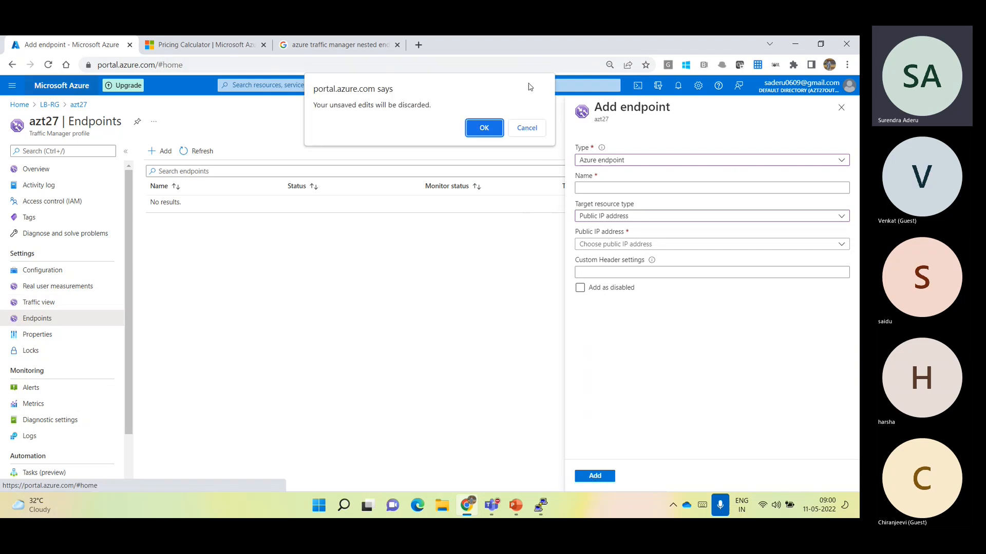
left_click(496, 127)
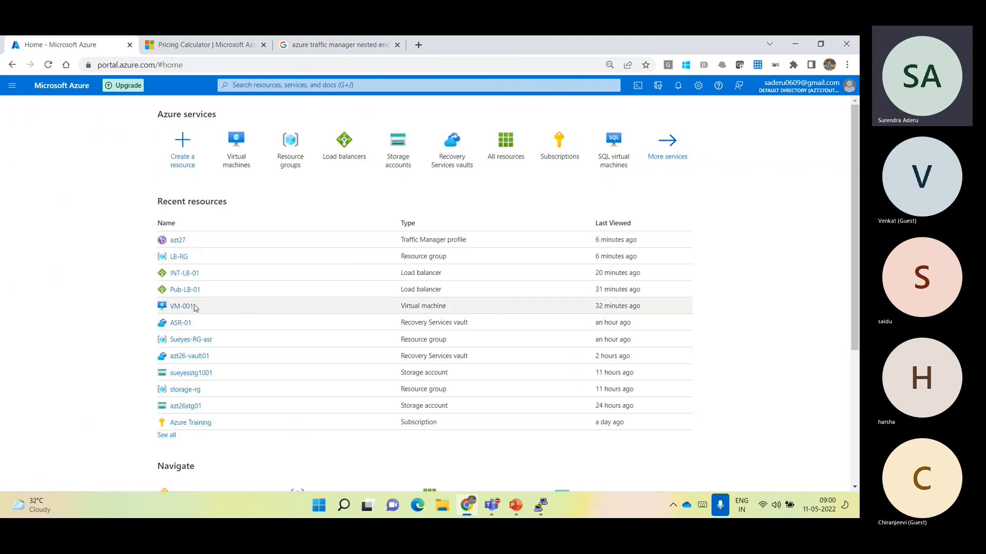
From VM-001's networking settings, open its public IP address VM-001-ip and go to the configuration
left_click(188, 307)
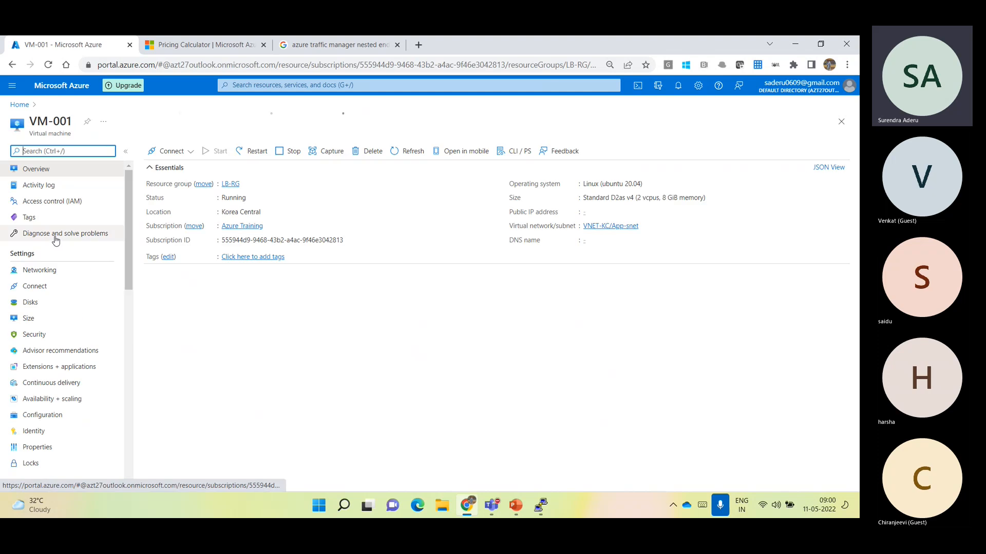
left_click(62, 275)
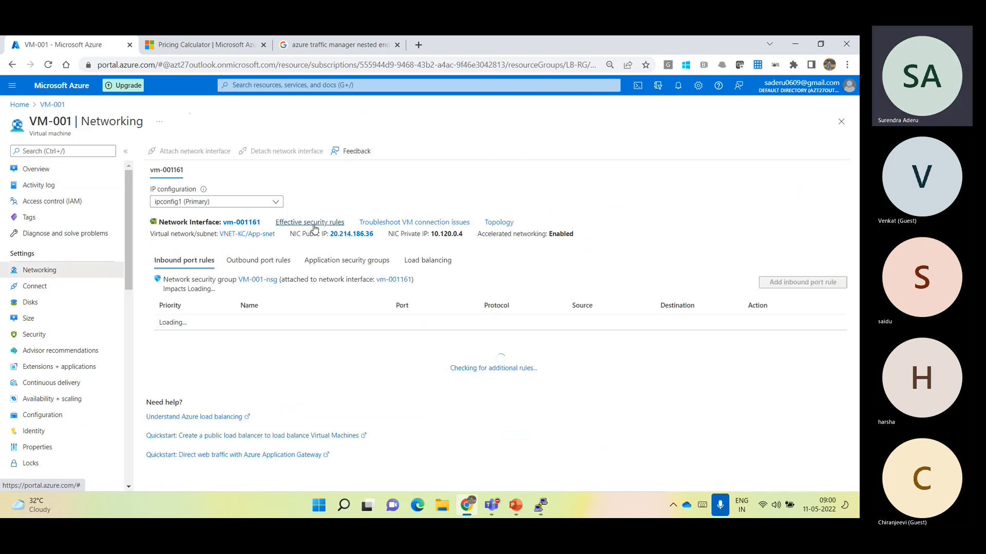
left_click(348, 236)
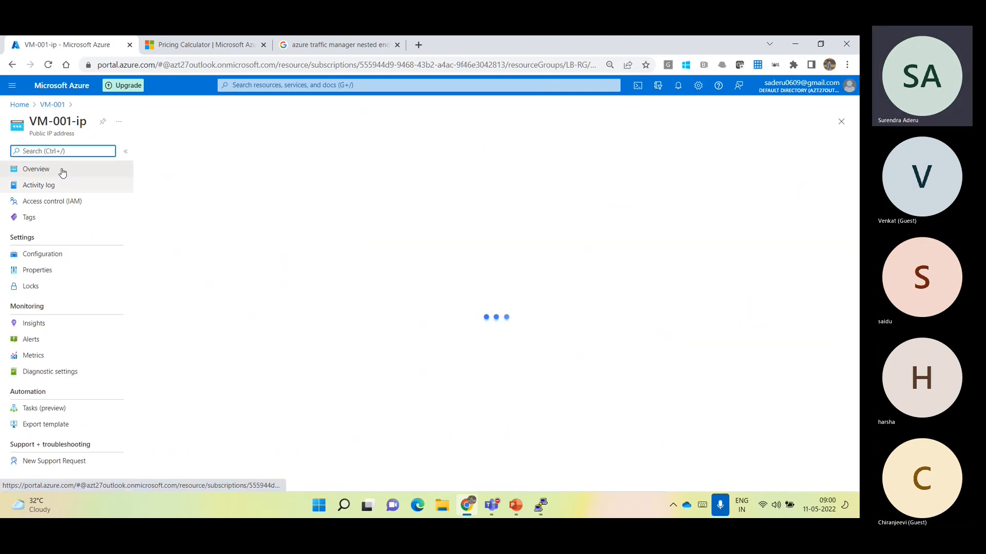
left_click_drag(47, 124, 87, 123)
left_click(42, 254)
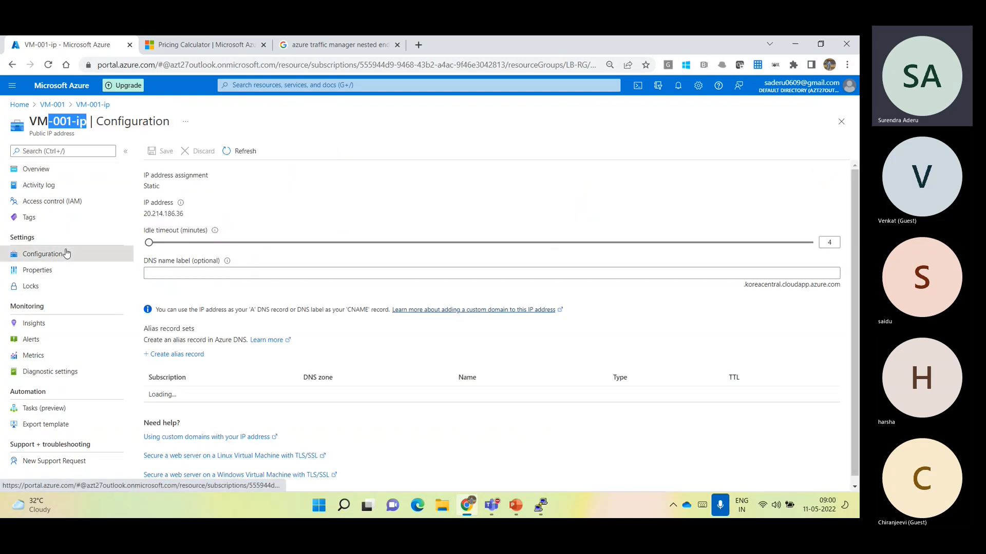
Set VM-001-ip's DNS name label to vm-001, highlight the IP address, label and domain suffix, and save the change
left_click(170, 274)
type("vm-001")
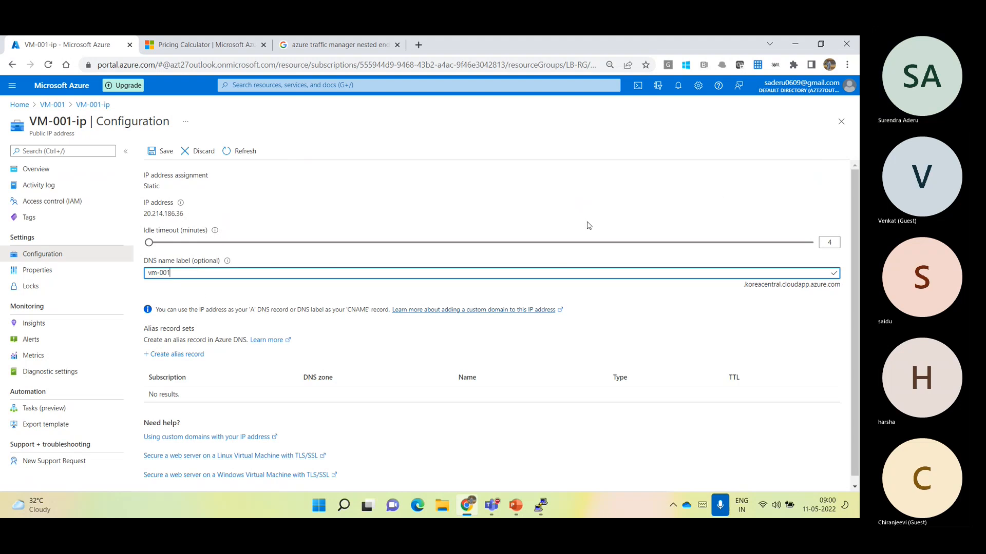
left_click(734, 294)
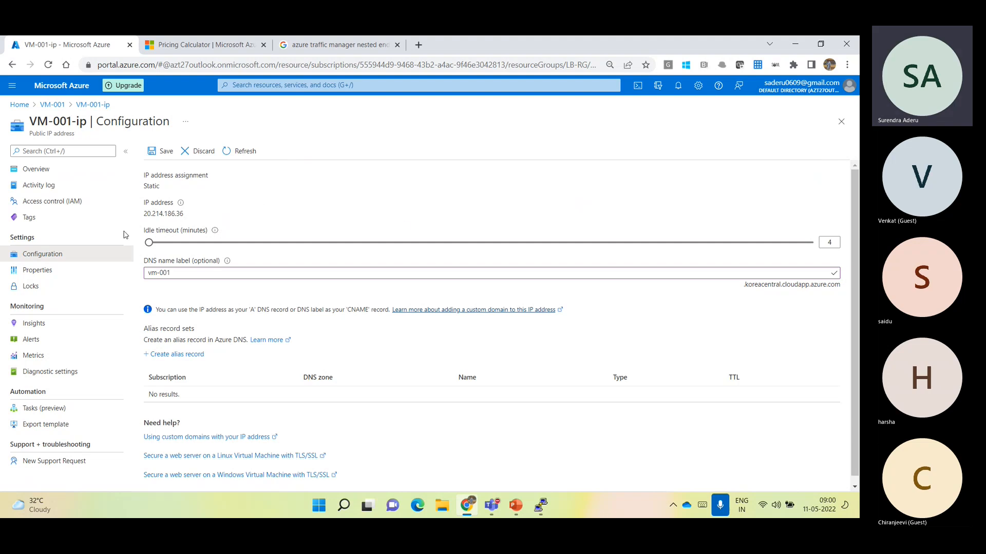
left_click_drag(145, 216, 183, 209)
left_click(197, 276)
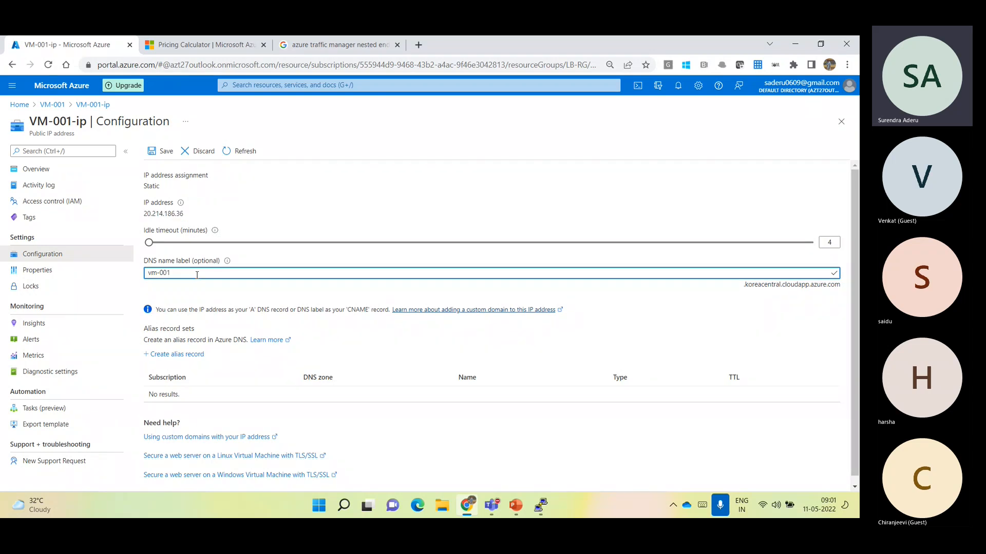
left_click_drag(169, 214, 144, 213)
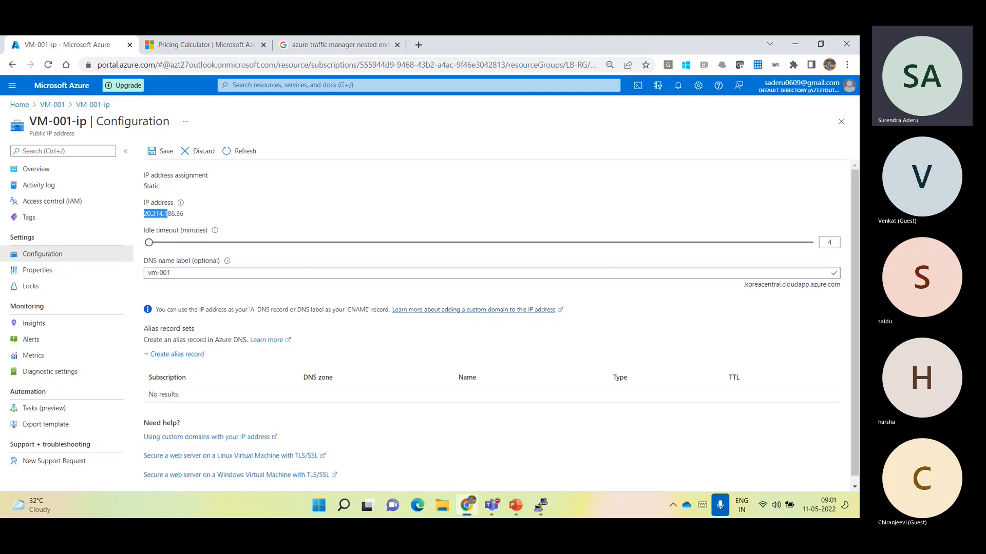
left_click_drag(175, 274, 149, 271)
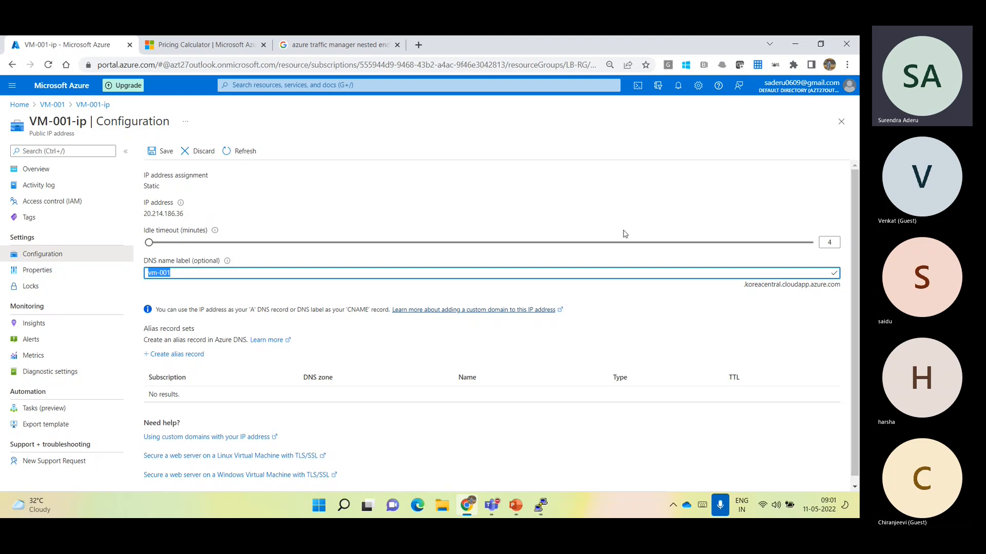
left_click_drag(747, 285, 844, 286)
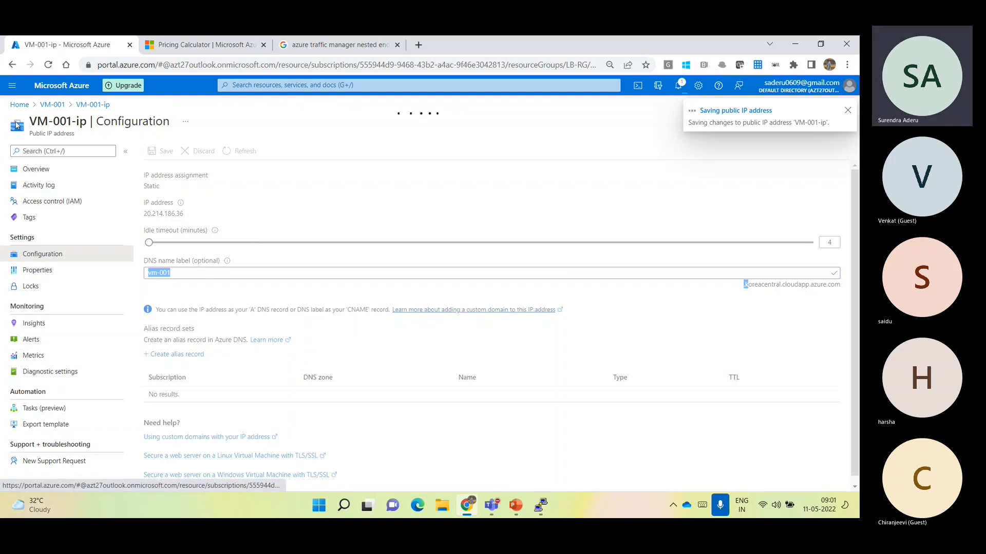
From the virtual machines list, open VM-002's networking and bring up the configuration of its public IP address VM-002-ip
left_click(24, 104)
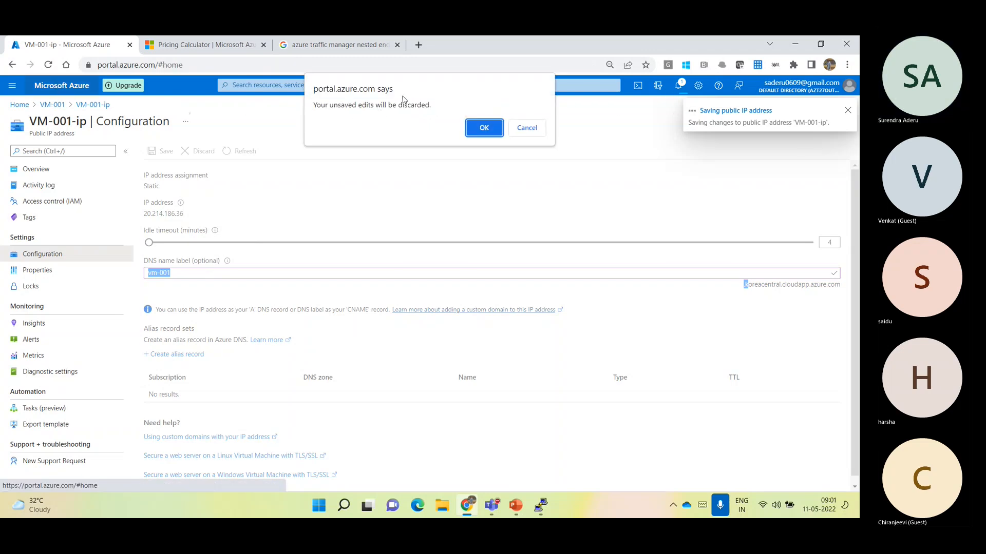
left_click(481, 128)
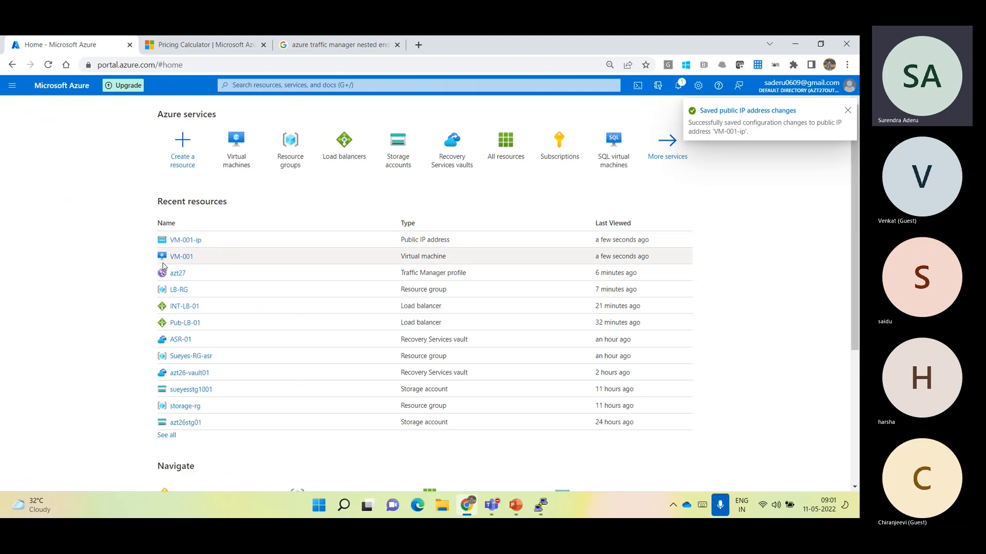
left_click(239, 170)
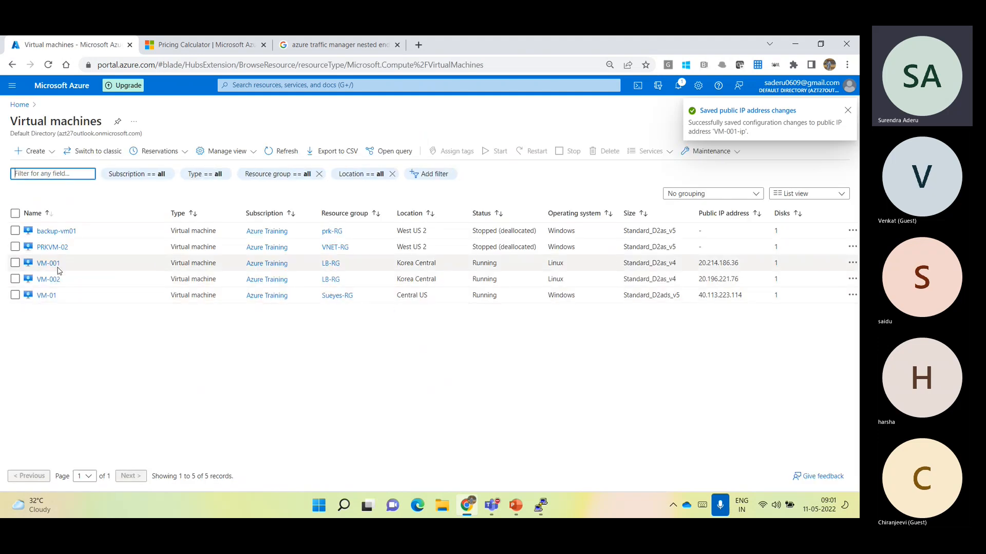
left_click(51, 279)
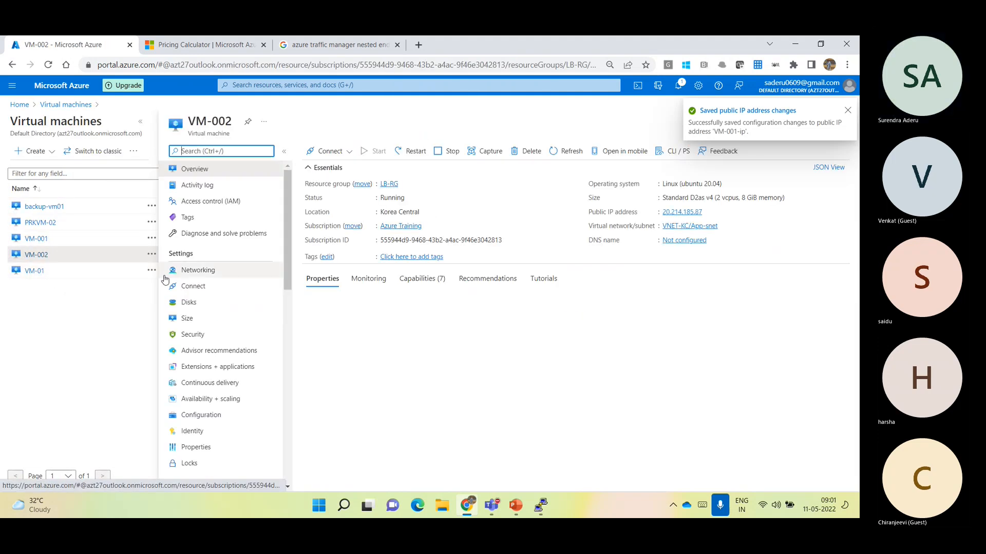
left_click(185, 277)
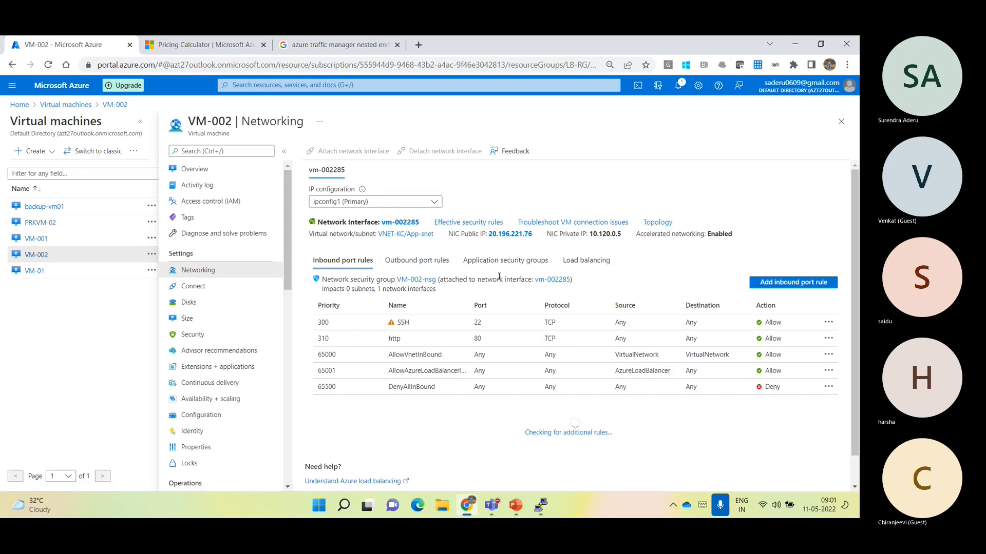
left_click(509, 234)
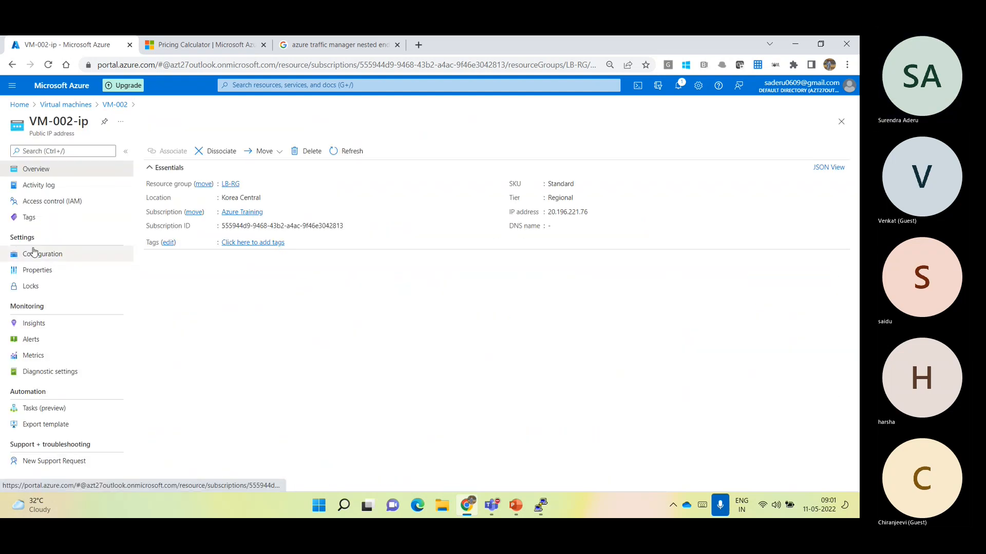
left_click(39, 253)
Set VM-002-ip's DNS name label to vm-002 and save the configuration
left_click(247, 272)
type("vm-00")
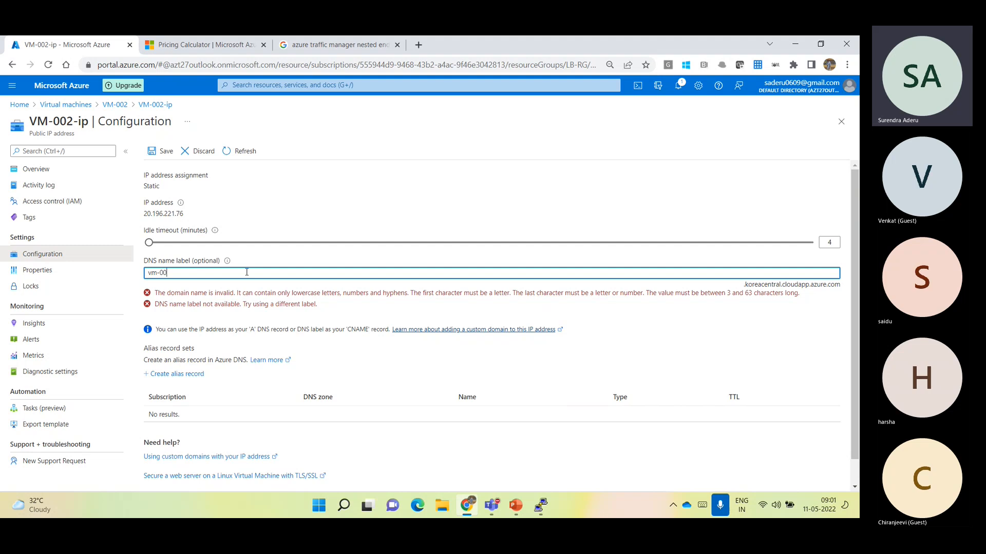
type("2")
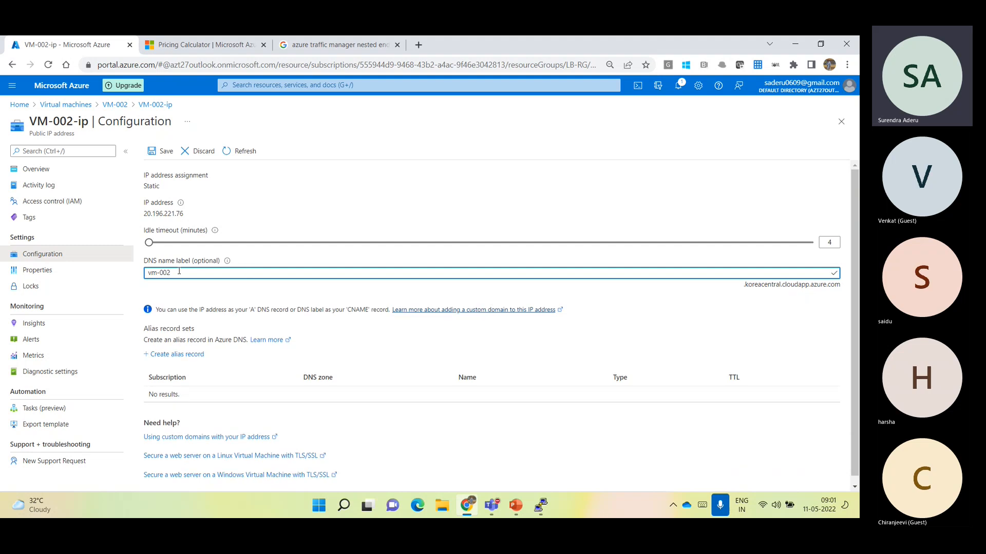
left_click(167, 158)
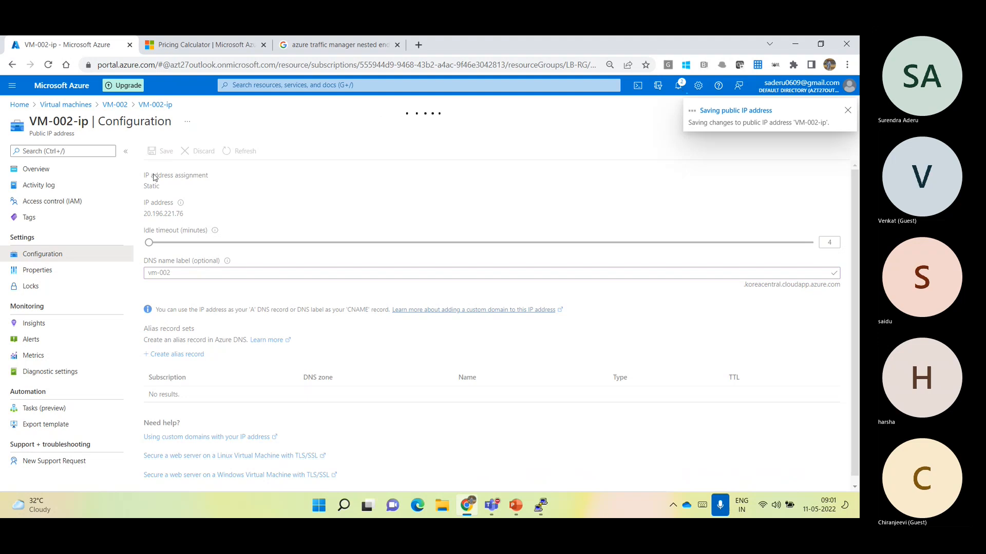
Leave the public IP configuration and open the endpoints of the Traffic Manager profile azt27
left_click(71, 93)
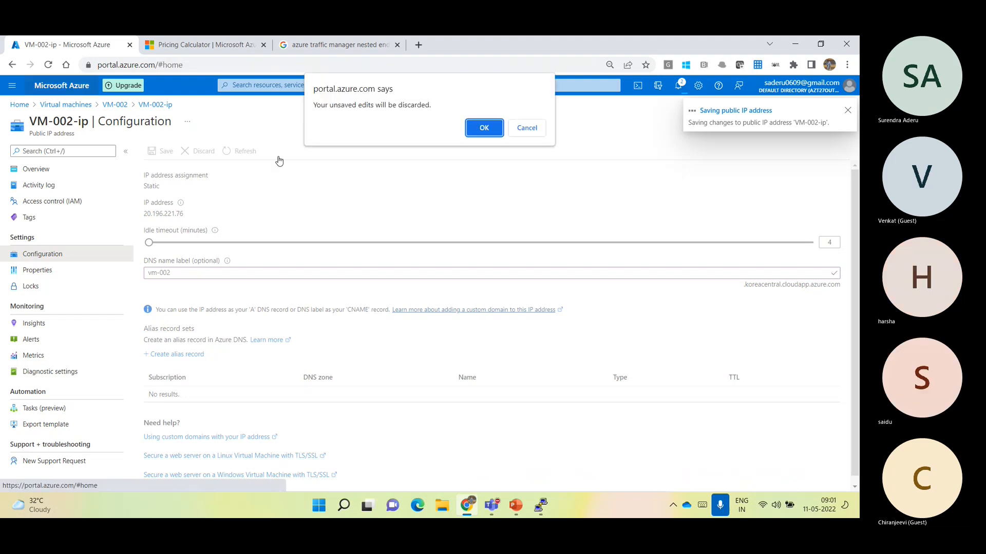
left_click(499, 132)
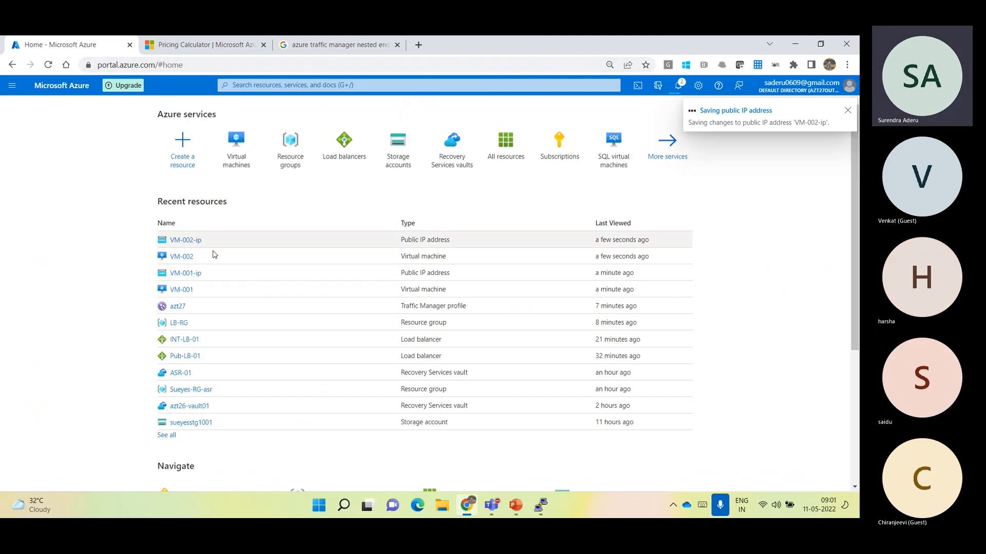
left_click(174, 304)
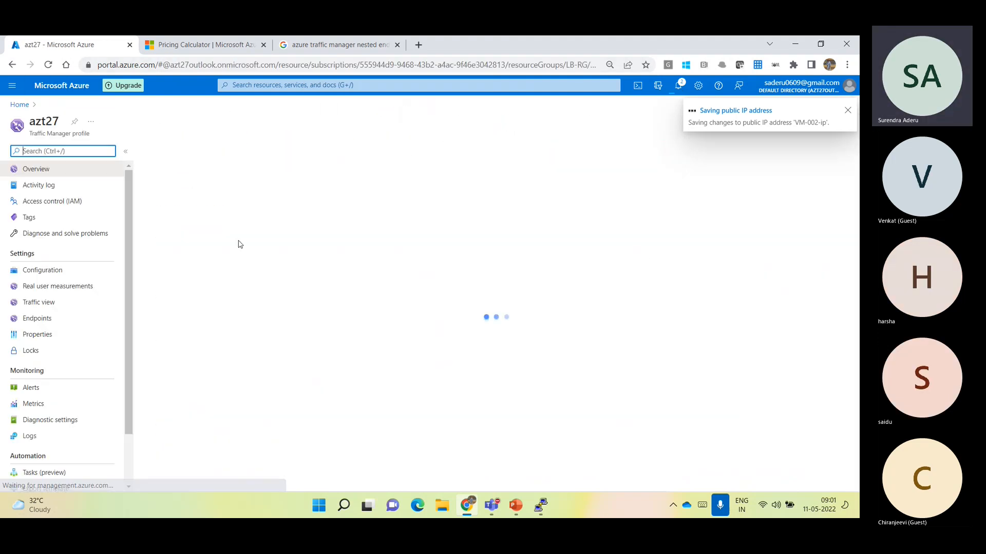
left_click(40, 322)
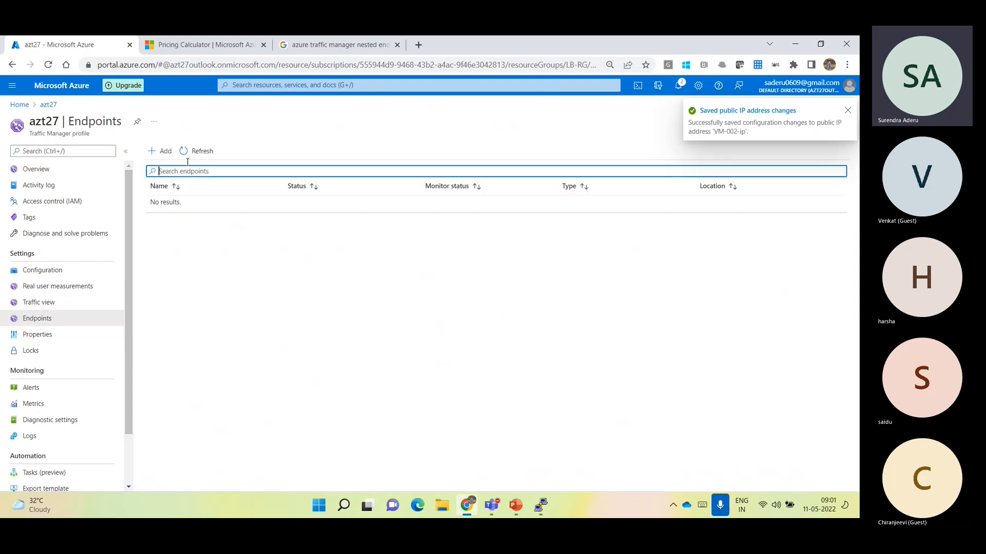
Start a new Azure endpoint named VM-001 with Public IP address as its target resource type
left_click(161, 151)
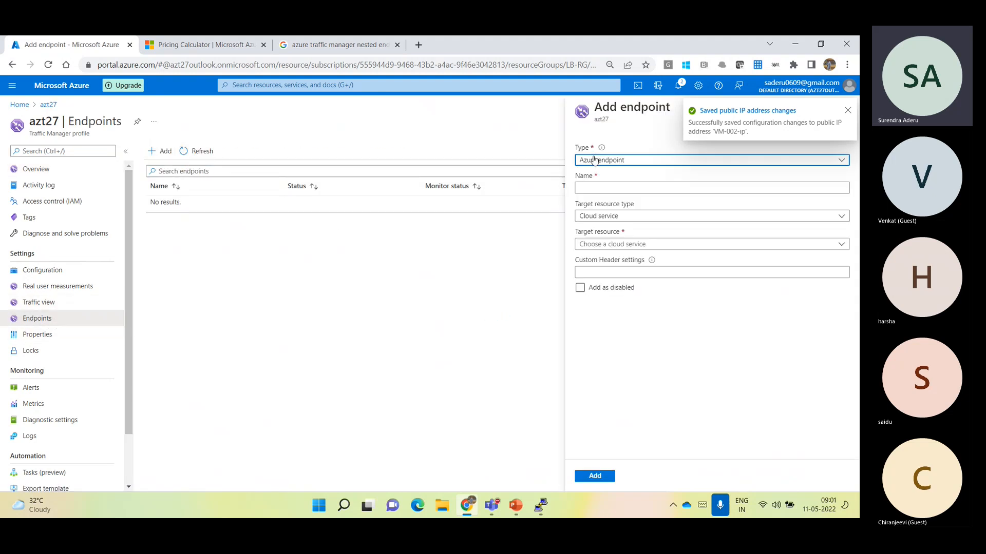
left_click(602, 186)
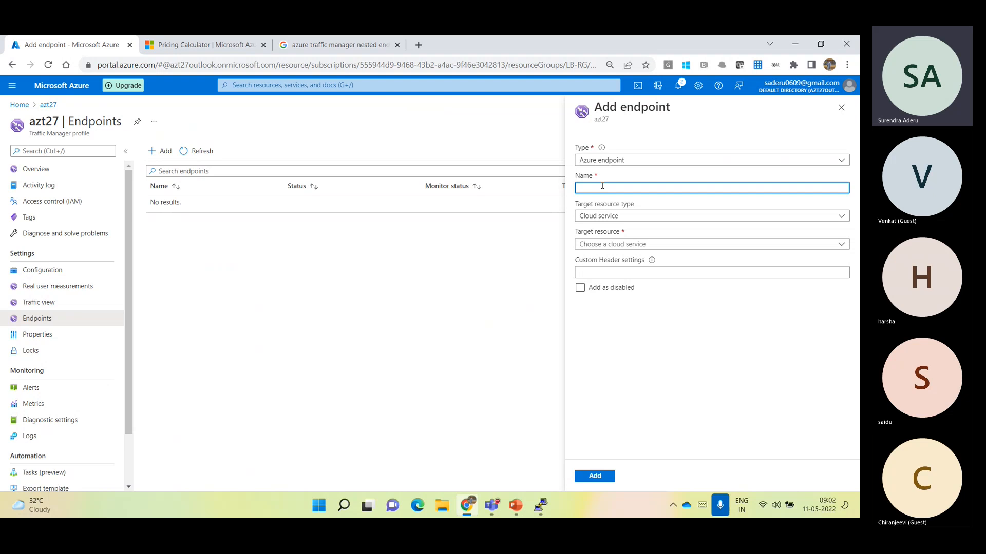
type("VM-0")
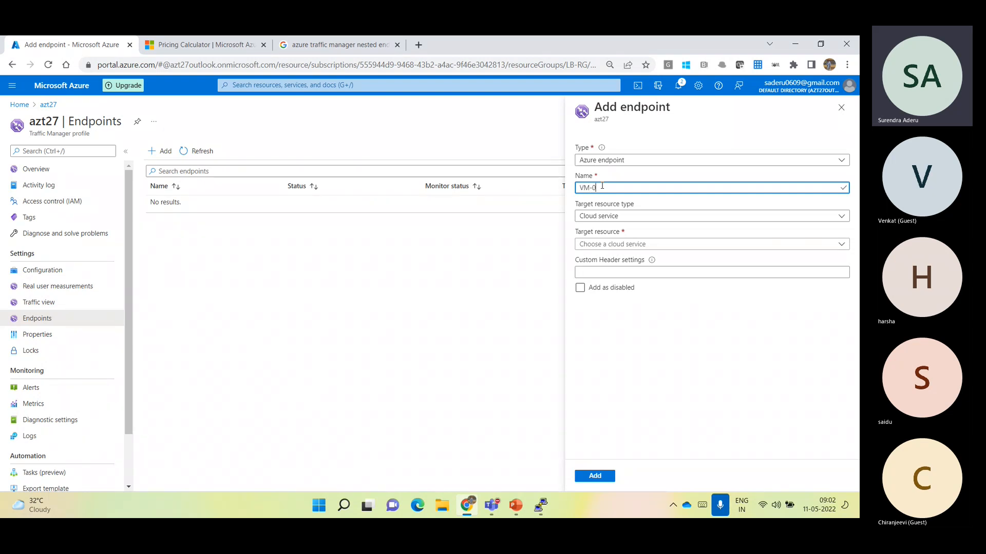
left_click(601, 215)
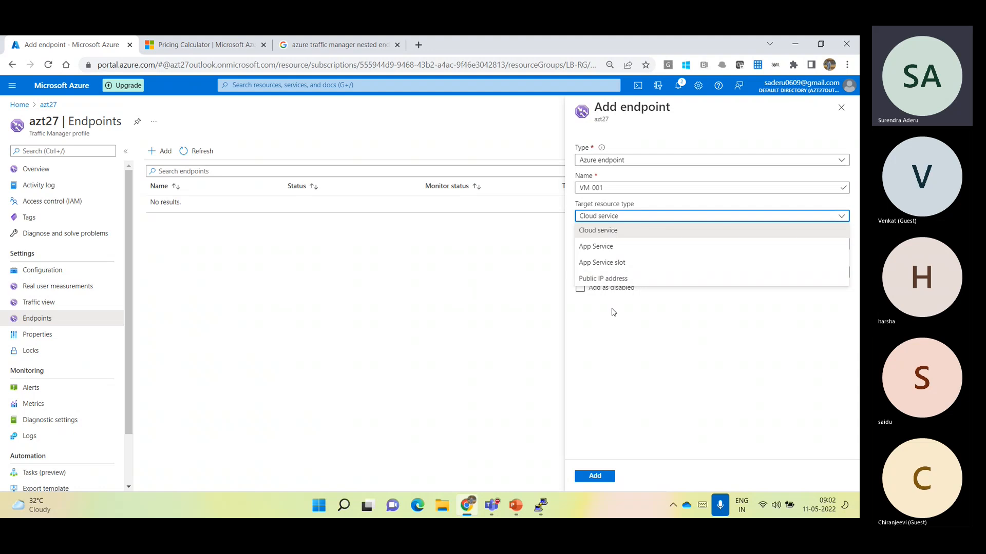
left_click(614, 312)
left_click(619, 245)
left_click(598, 216)
left_click(616, 278)
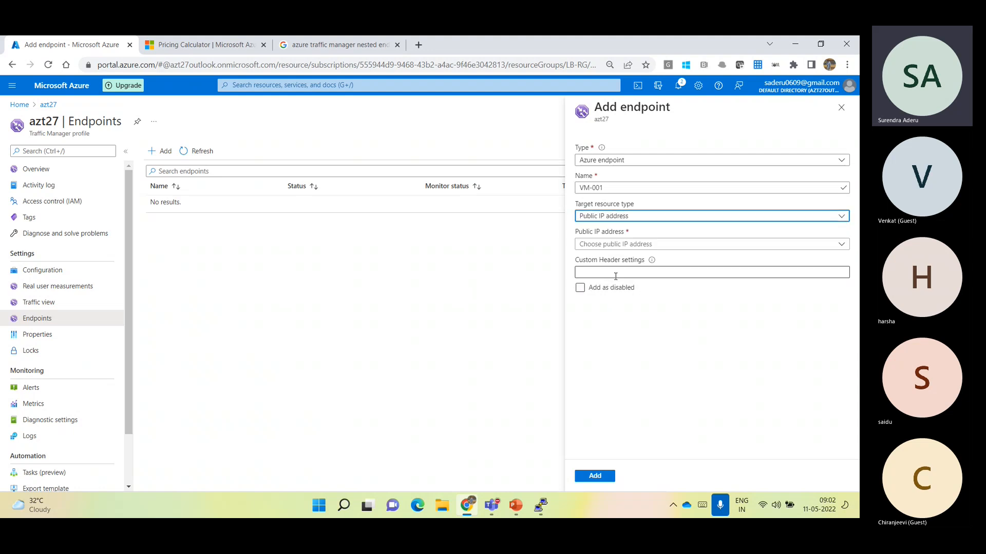
Select VM-001-ip as the endpoint's public IP address and add the endpoint to azt27
left_click(595, 244)
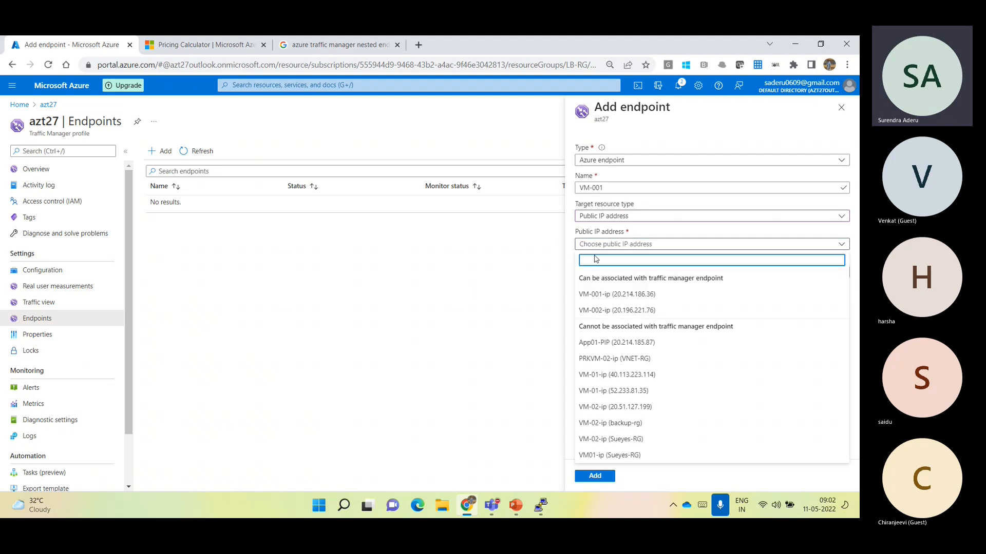
left_click(644, 295)
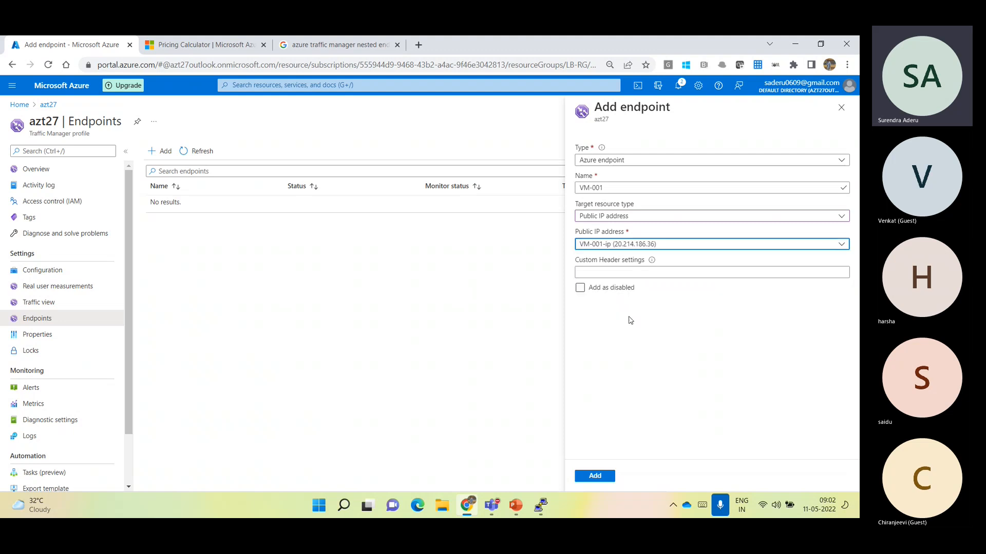
left_click(595, 477)
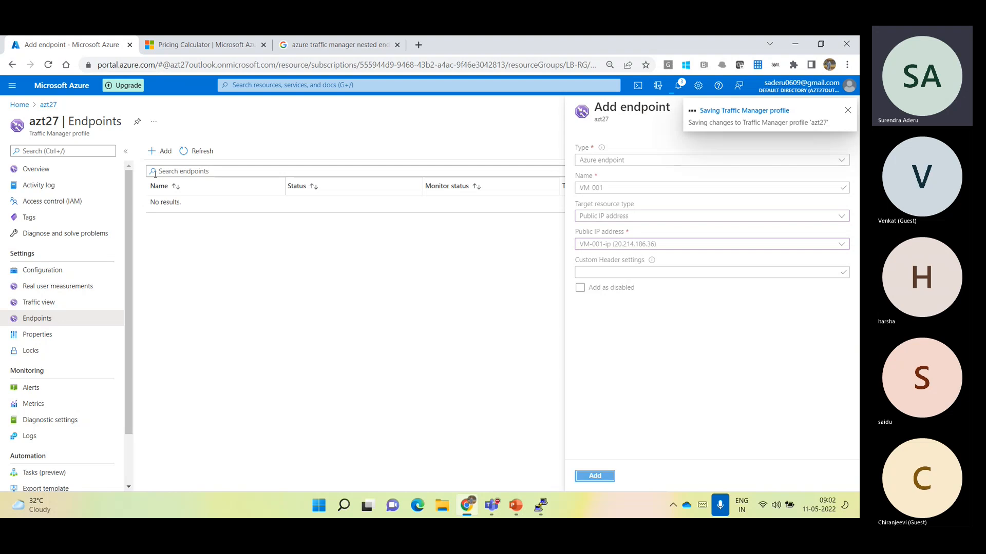
Add a second Azure endpoint named VM-002 with target resource type Public IP address, using VM-002's public IP
left_click(148, 157)
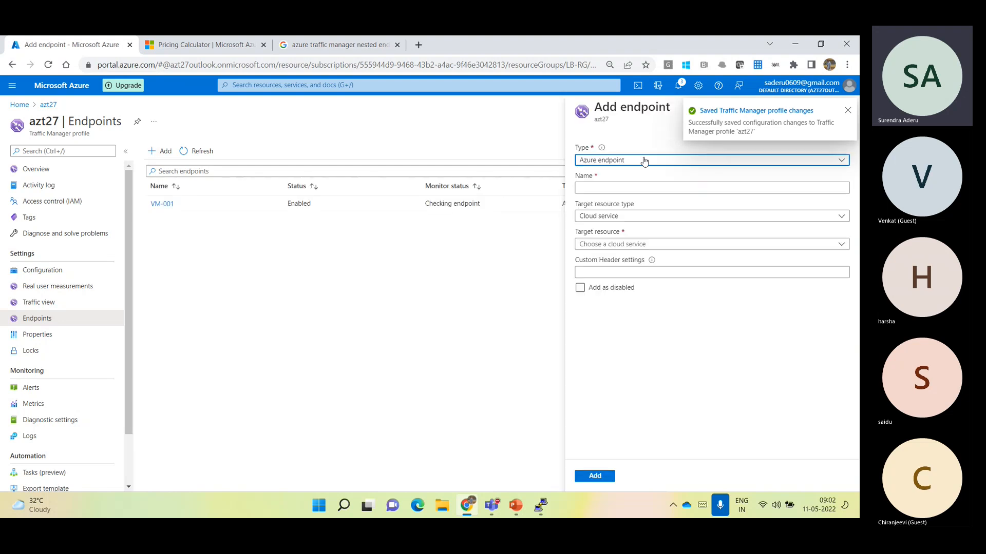
left_click(652, 186)
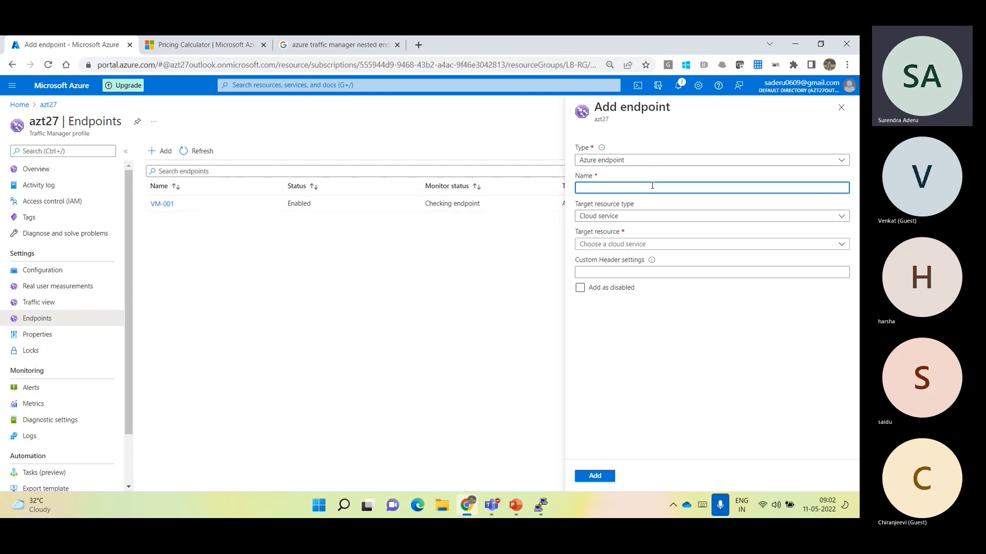
type("VM-002")
left_click(639, 217)
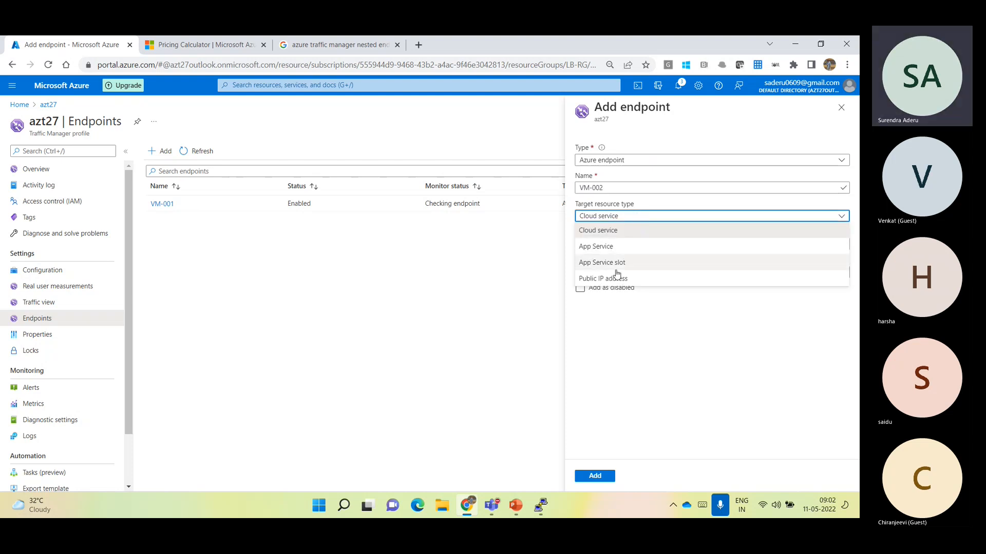
left_click(621, 278)
left_click(632, 245)
left_click(621, 292)
left_click(593, 476)
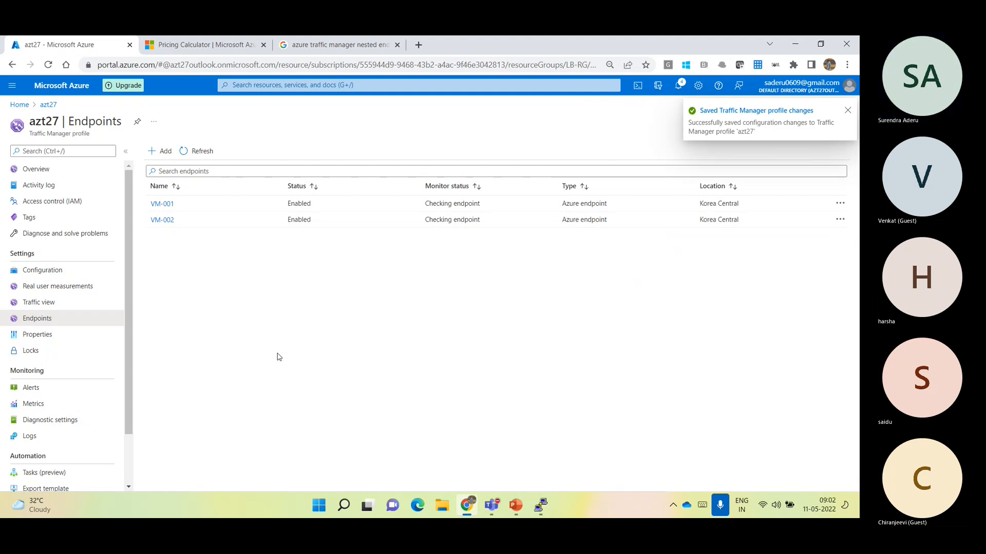
Change the routing method of the Traffic Manager profile azt27 to Priority and save the configuration
left_click(50, 271)
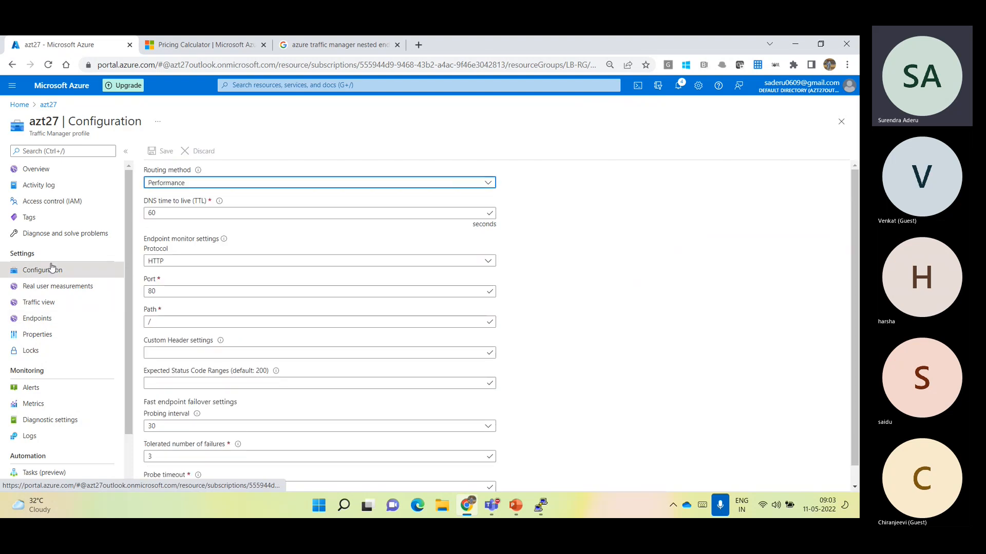
left_click(171, 184)
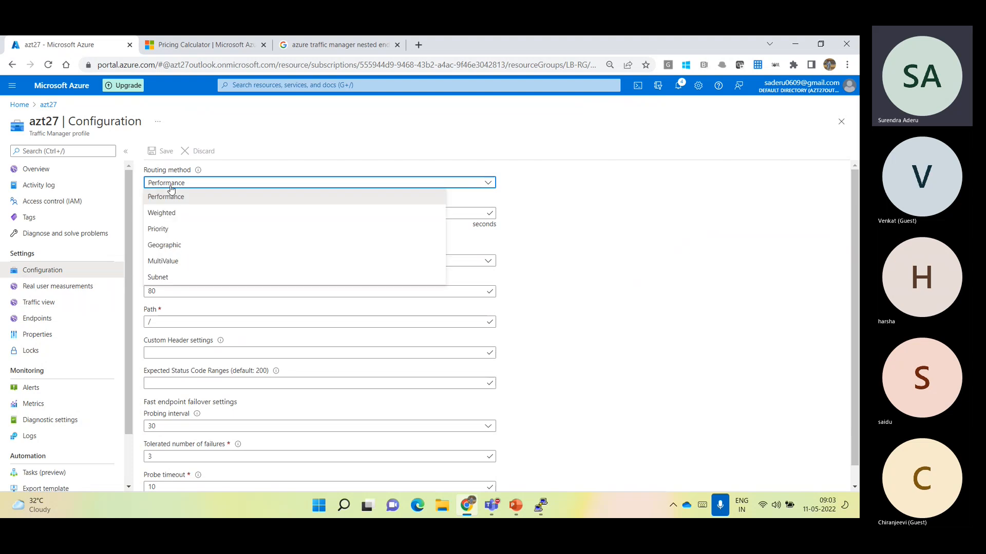
left_click(156, 228)
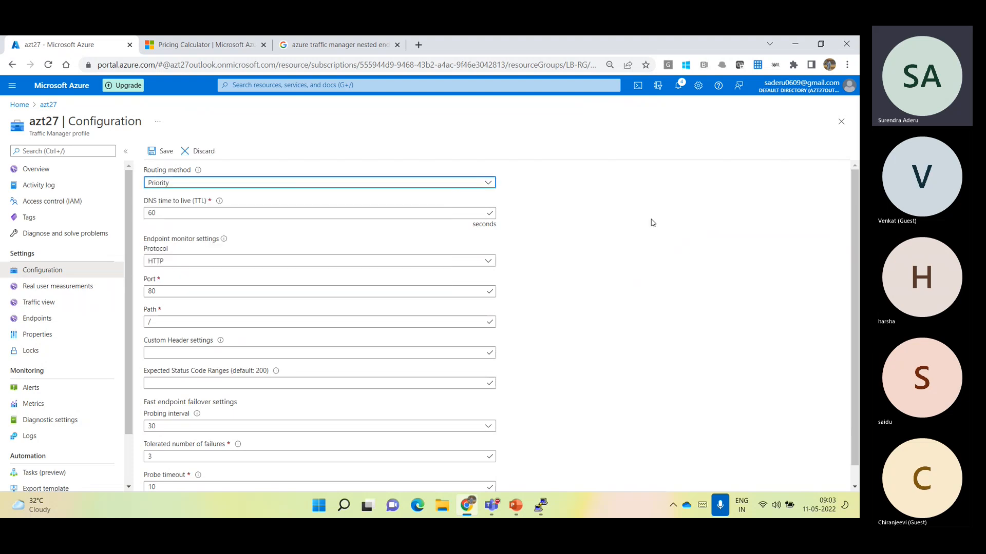
left_click(162, 152)
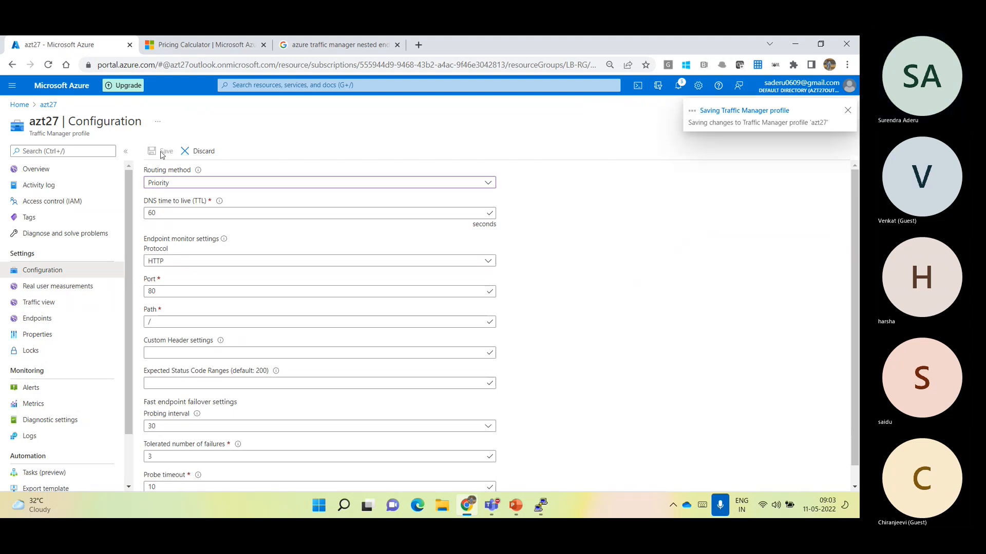
Review the priorities assigned to the endpoints VM-001 and VM-002 of azt27
left_click(50, 321)
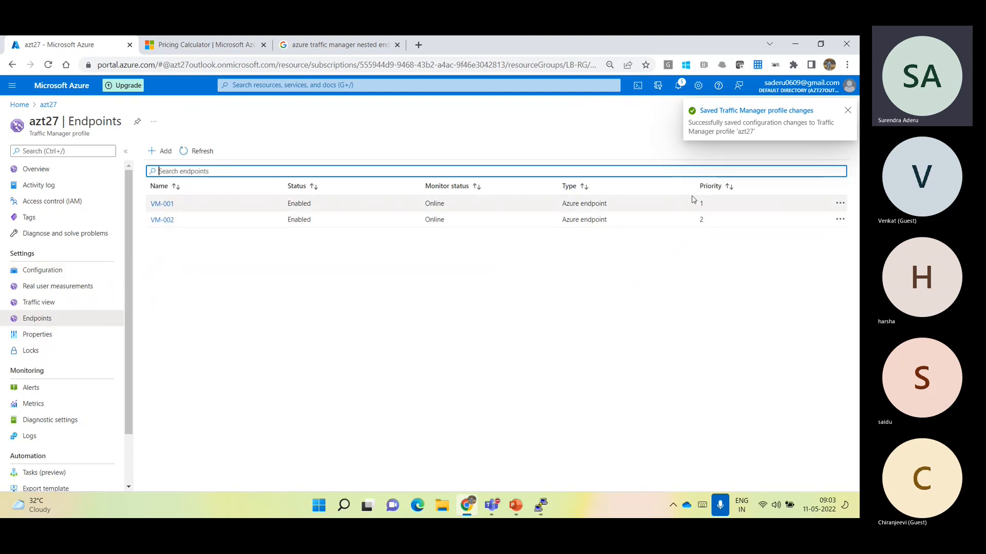
left_click(699, 208)
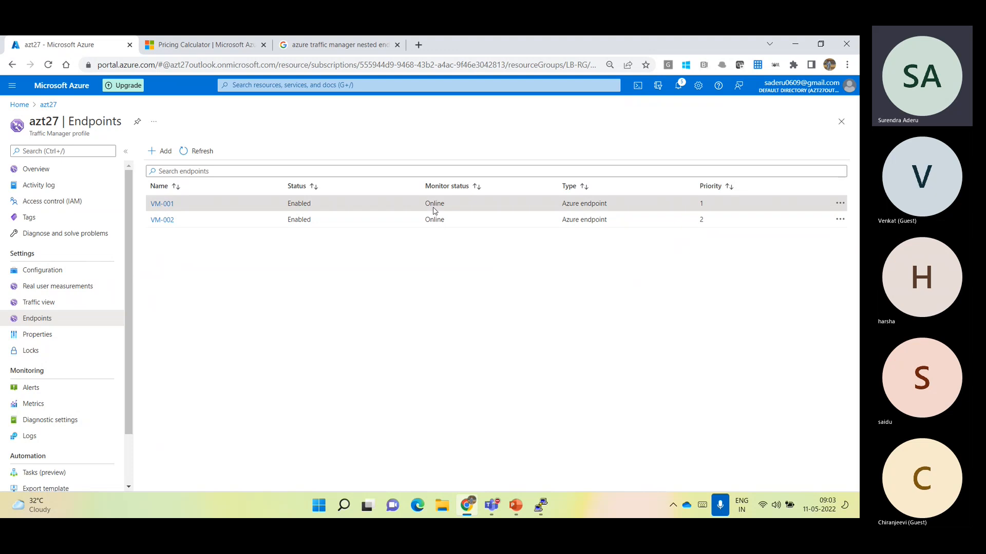
left_click(701, 223)
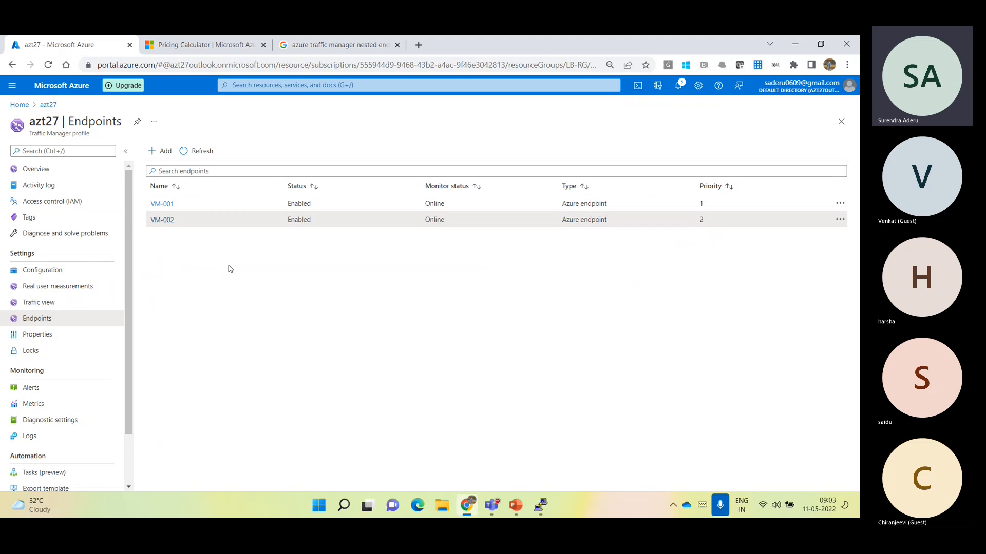
In the azt27 configuration, set the endpoint monitor protocol to HTTPS and the port to 443
left_click(24, 274)
mouse_move(198, 171)
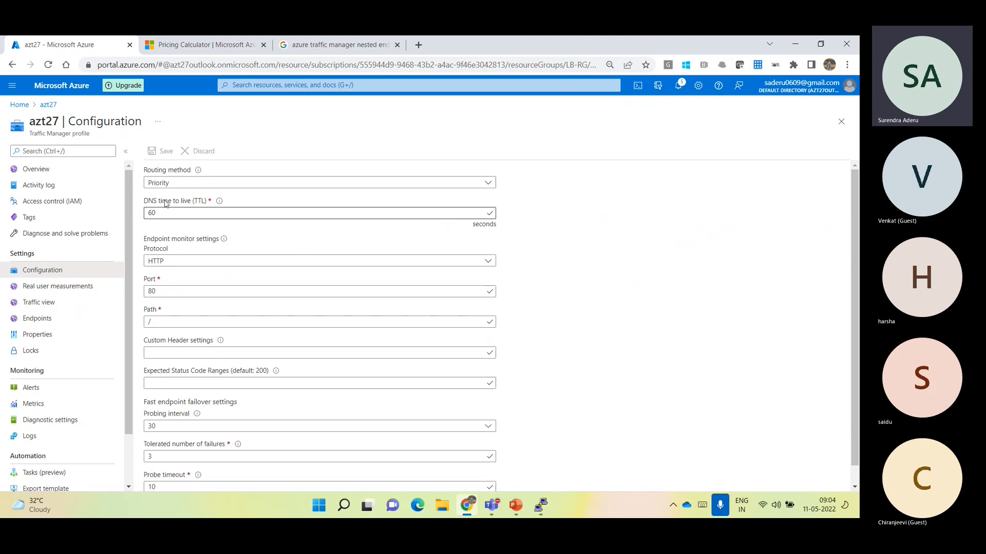
left_click(197, 212)
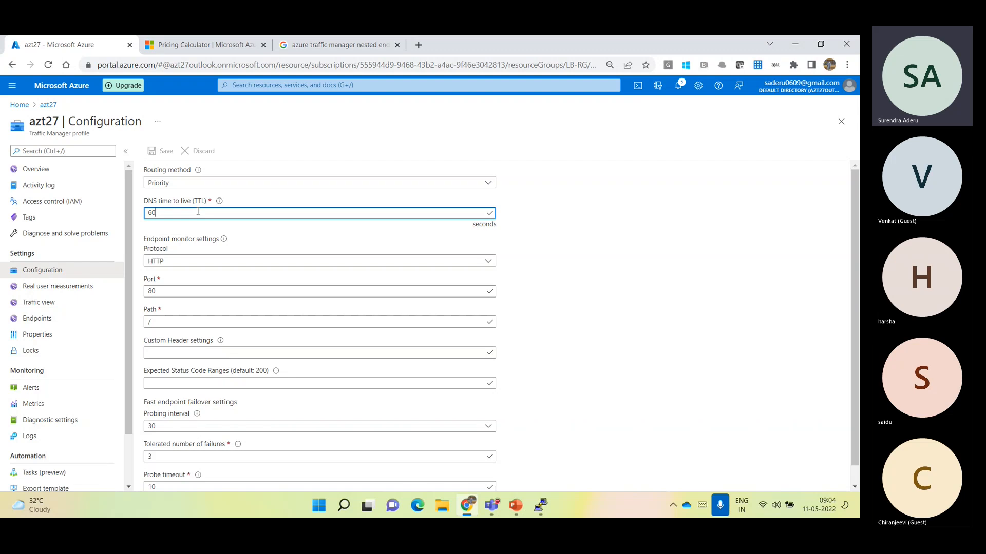
left_click(164, 261)
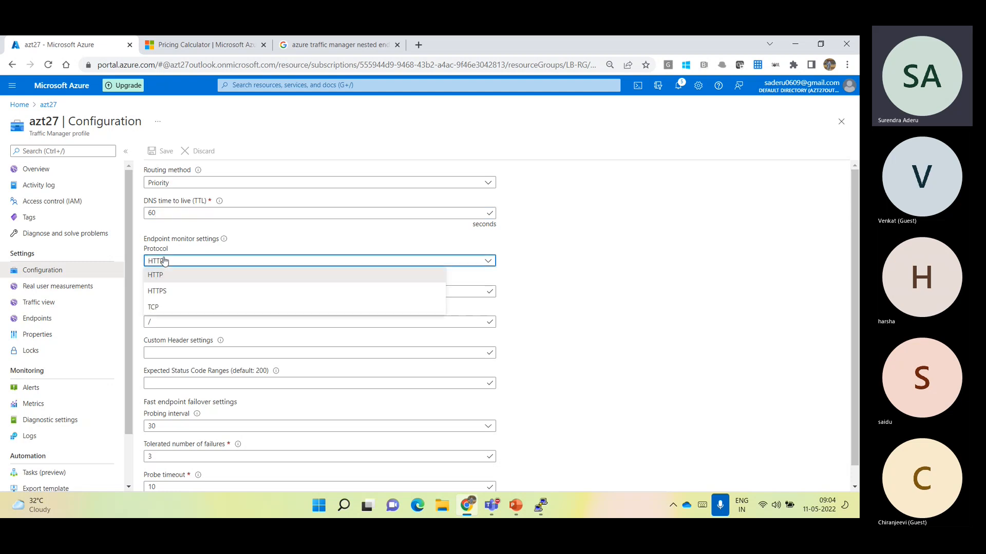
left_click(184, 289)
left_click(146, 293)
double_click(146, 293)
type("443")
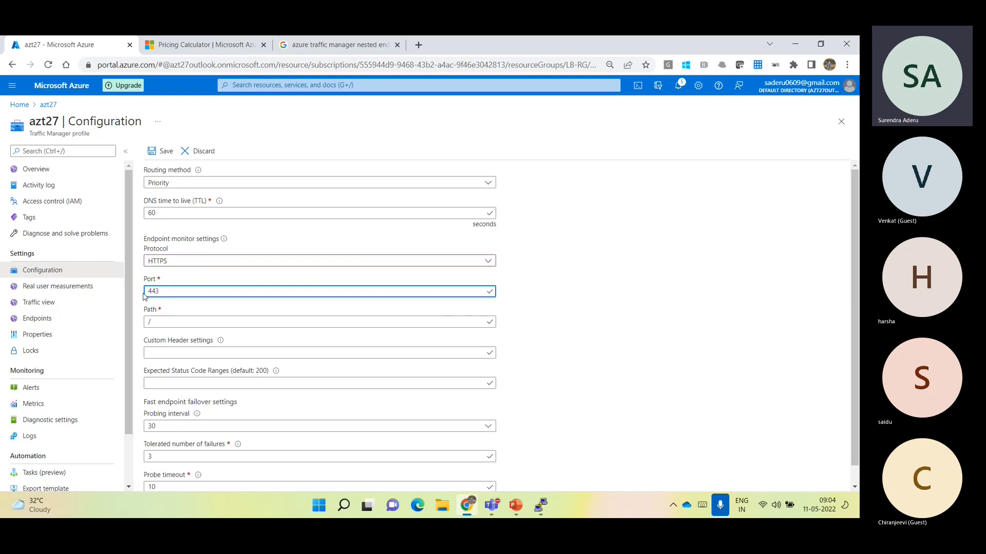
left_click(548, 324)
Set the endpoint monitor protocol back to HTTP and the port to 80
left_click(284, 267)
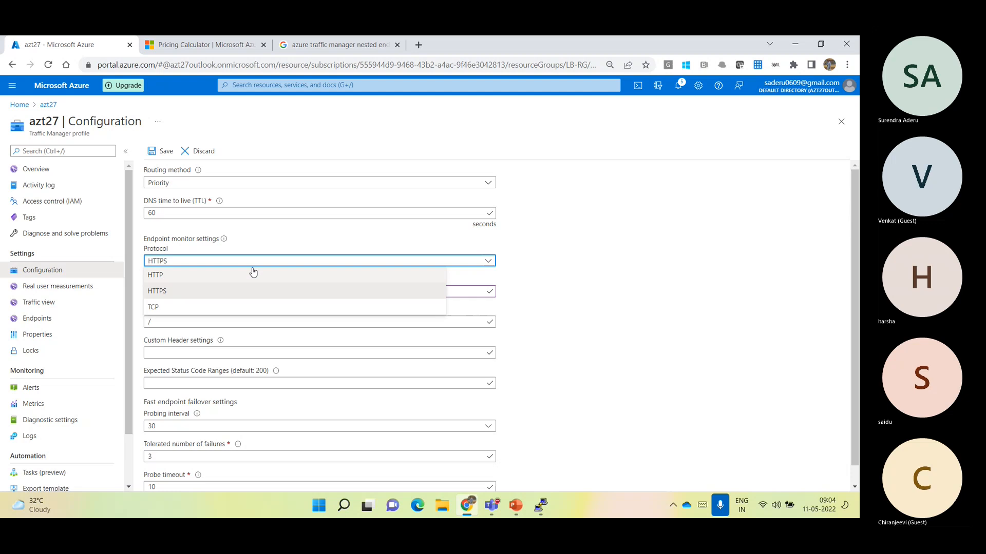
left_click(216, 281)
double_click(163, 292)
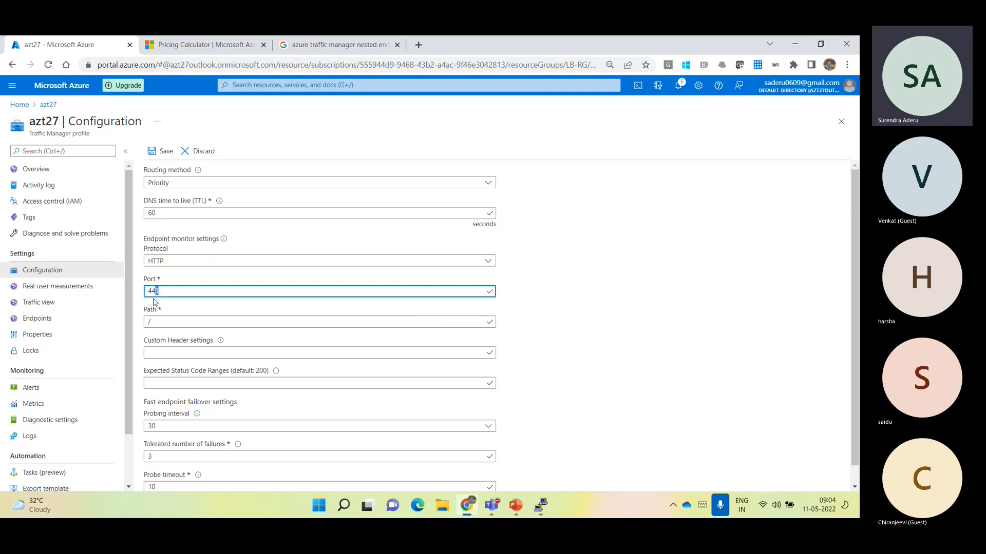
type("80")
left_click(544, 295)
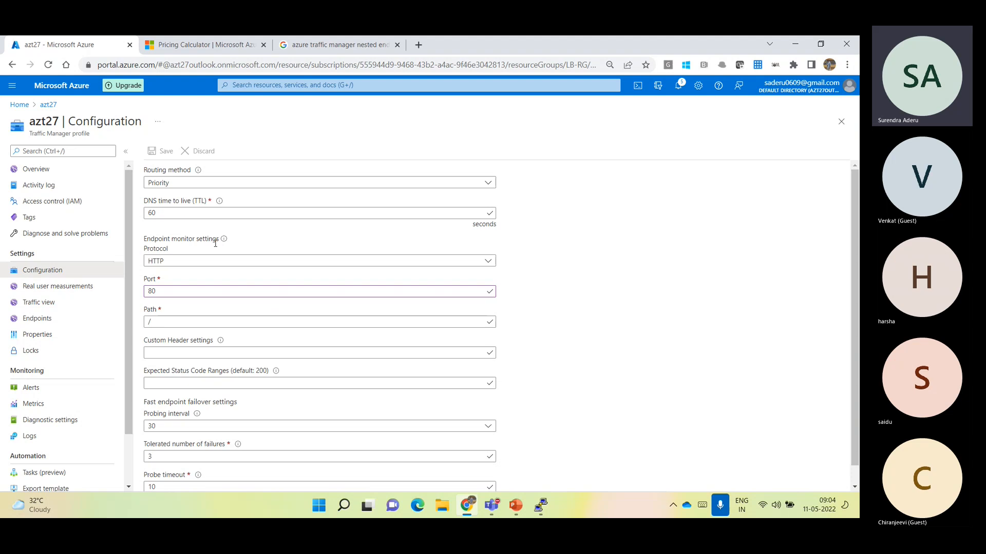
Examine the monitor path and port, the probing interval options and the other fast endpoint failover settings of azt27
left_click(167, 324)
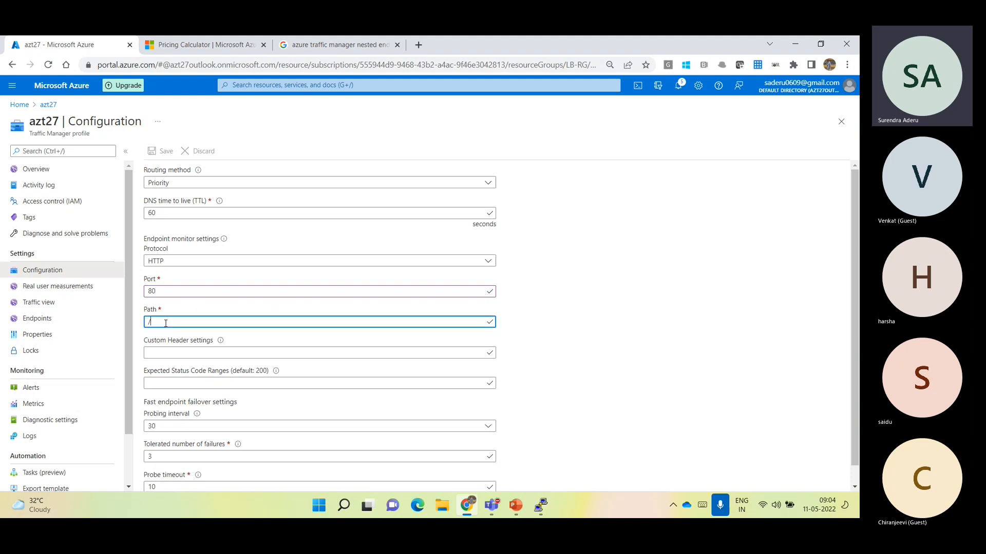
left_click(547, 373)
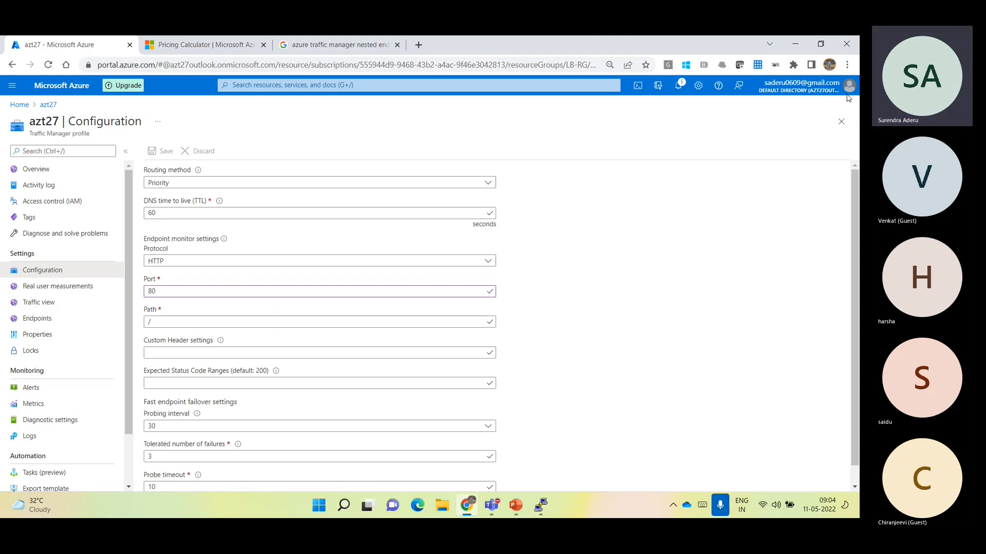
scroll(854, 198, "down", 1)
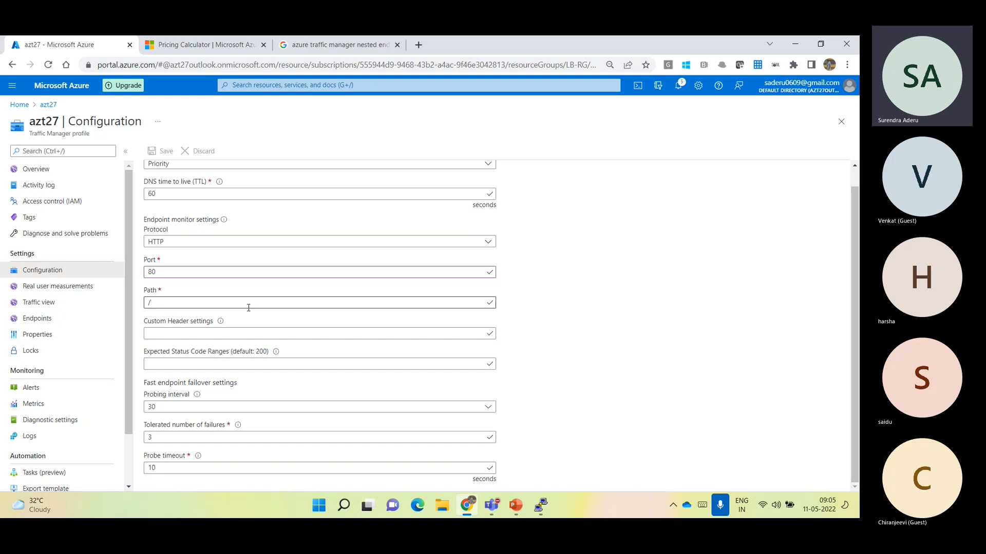
left_click(166, 409)
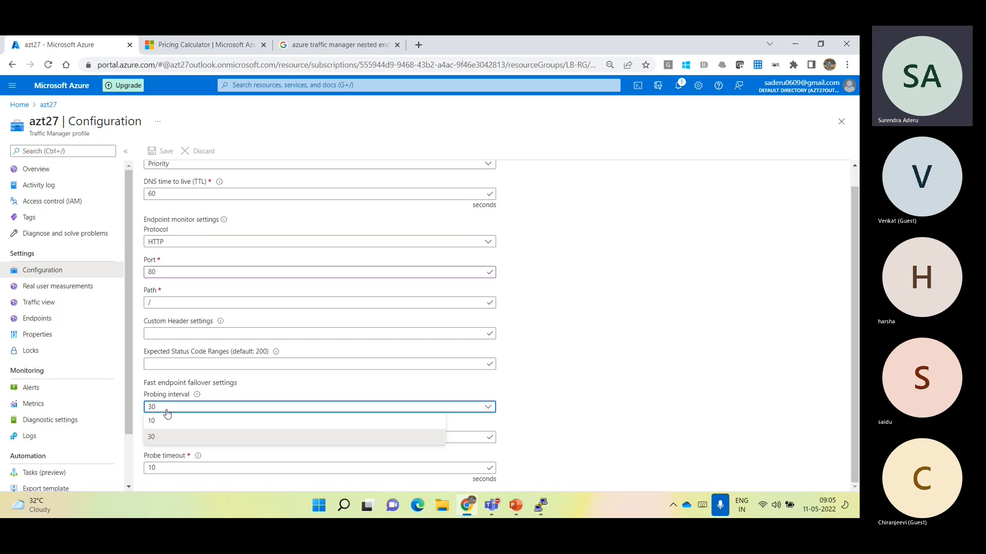
left_click(573, 404)
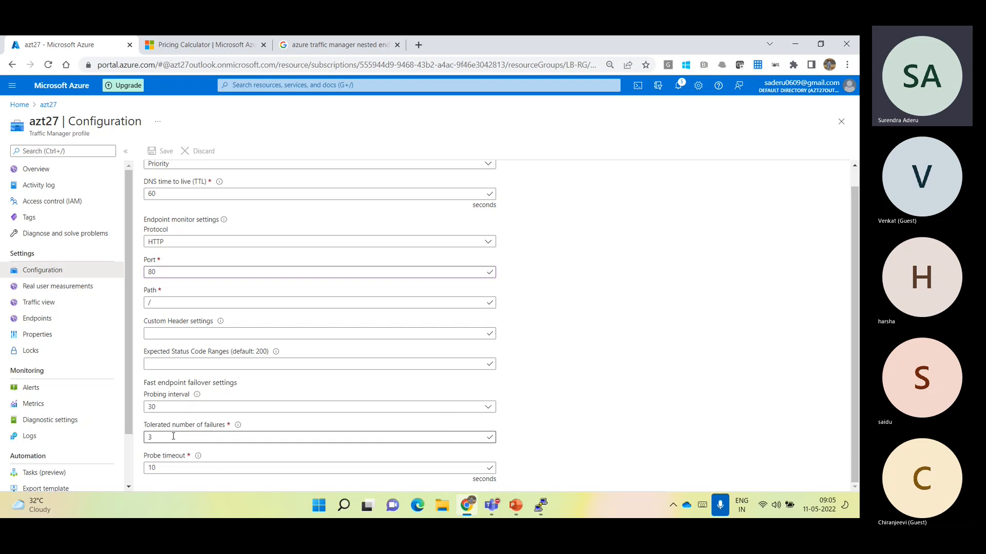
left_click_drag(167, 273, 139, 282)
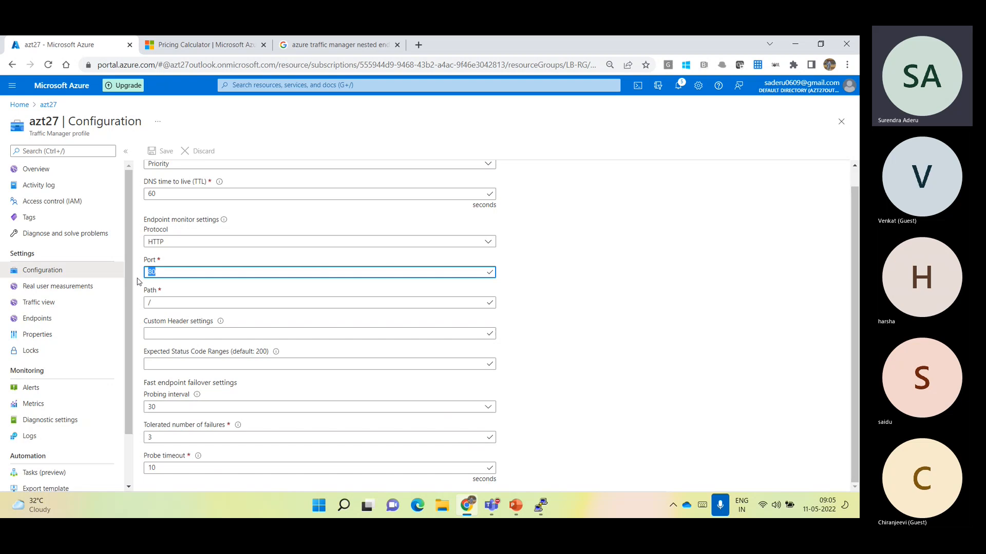
left_click(566, 391)
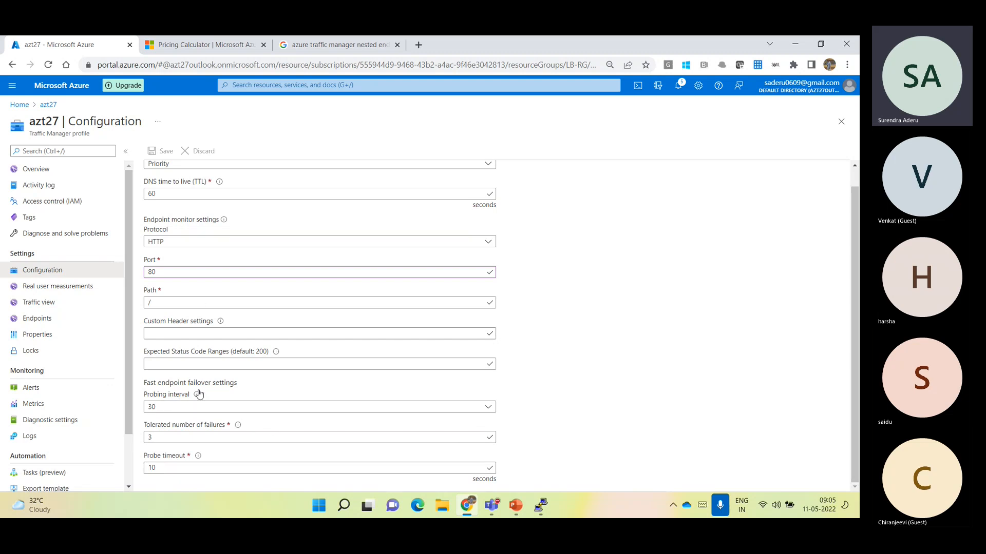
scroll(200, 394, "up", 1)
scroll(200, 394, "down", 1)
mouse_move(199, 398)
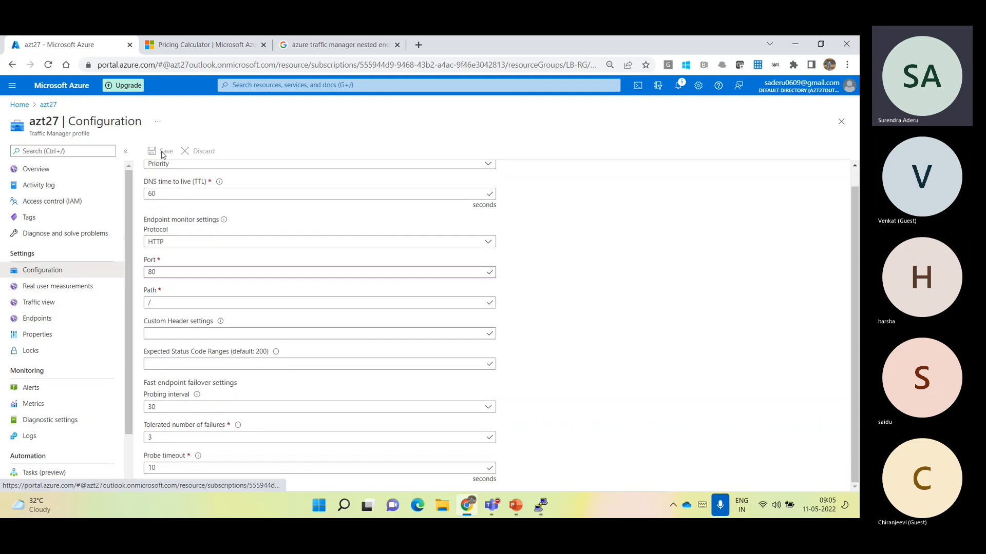
Compare the endpoints of azt27 with its configuration, check their monitor status and refresh the endpoint list
left_click(48, 321)
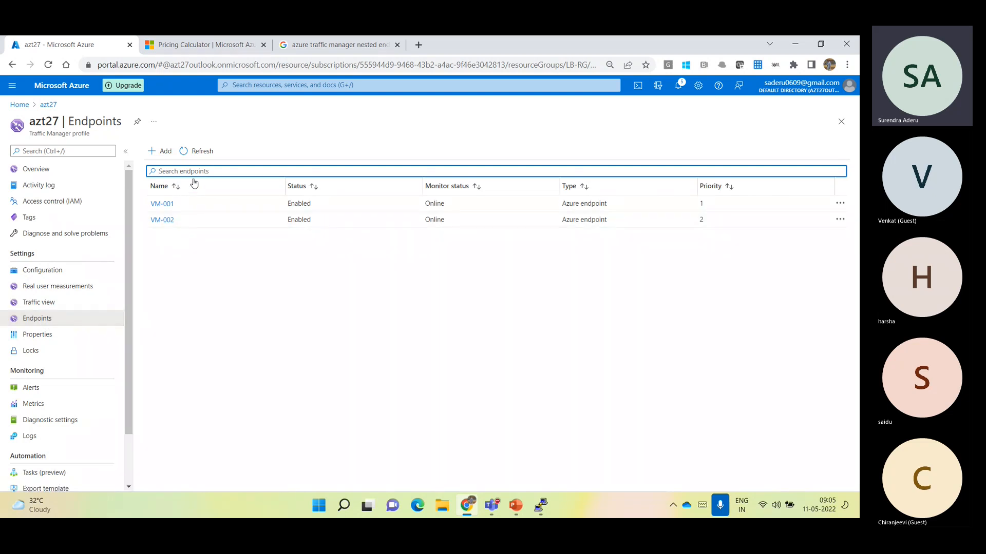
left_click_drag(178, 204, 150, 204)
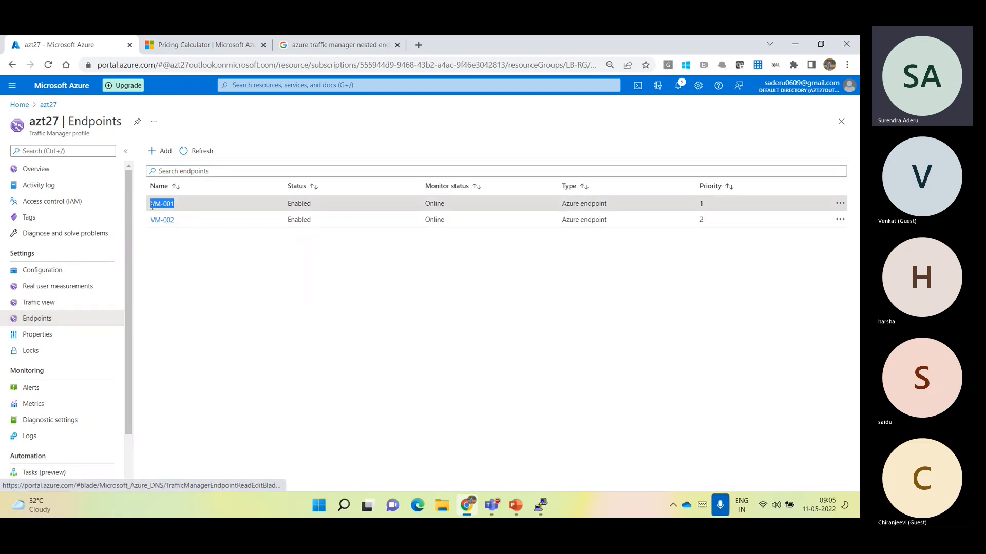
left_click(44, 273)
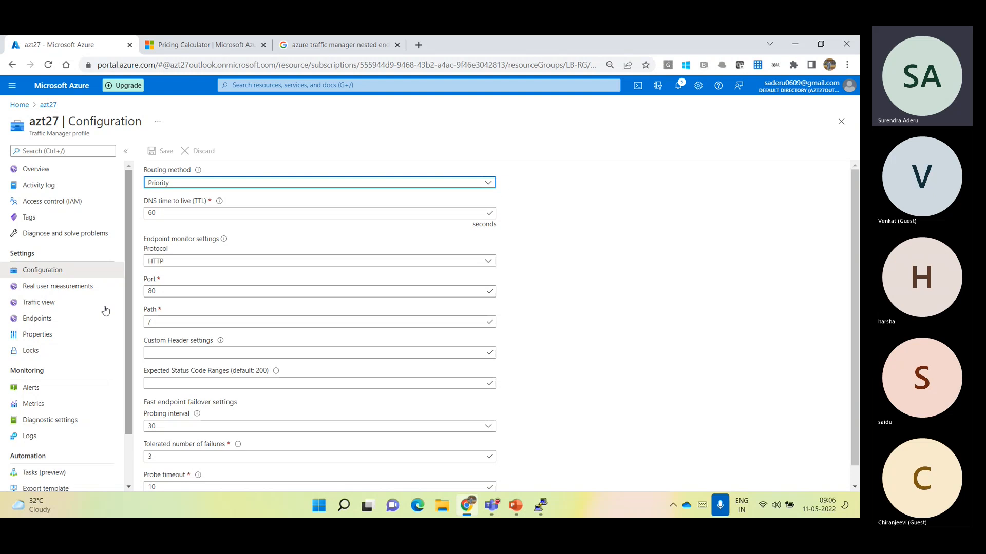
left_click(61, 323)
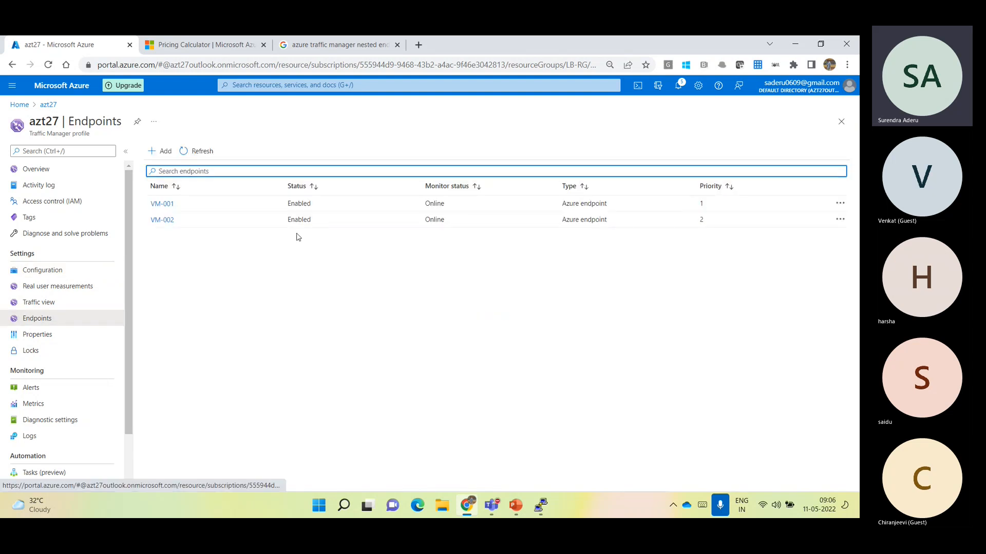
left_click_drag(450, 206, 420, 214)
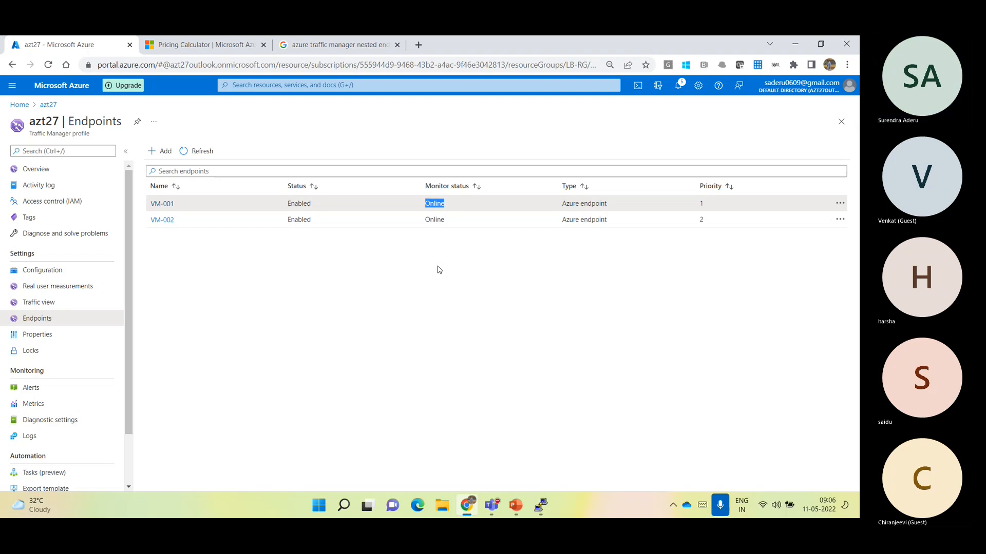
left_click(199, 152)
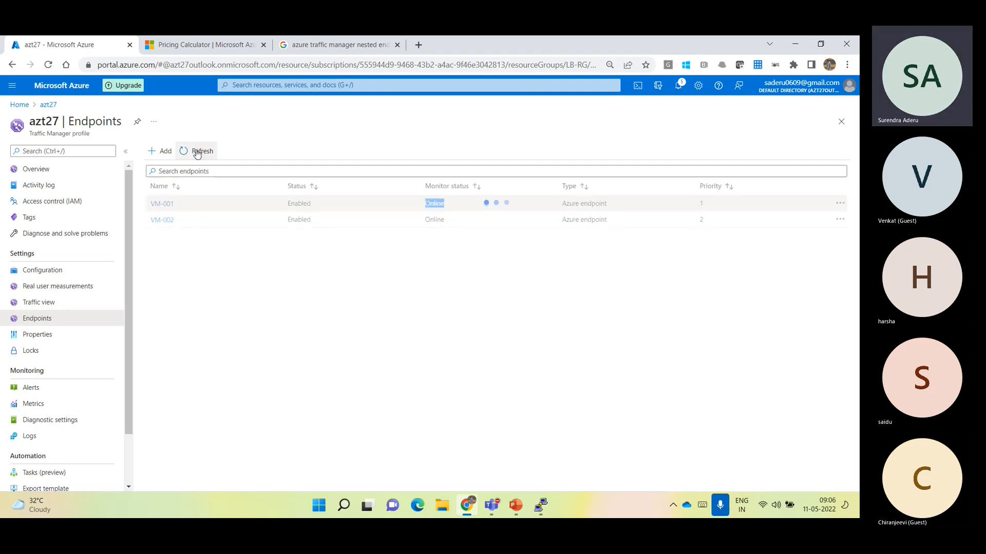
left_click(224, 220)
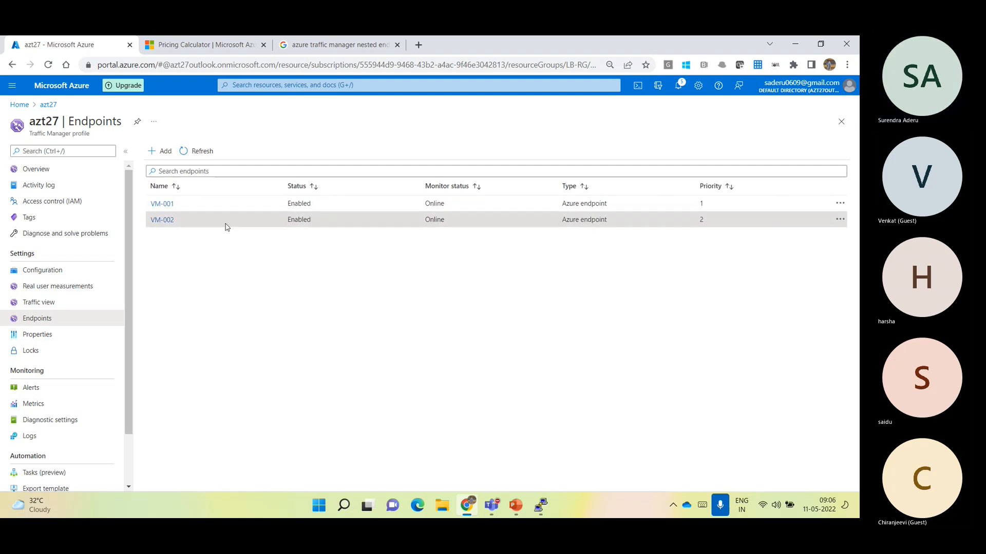
Open the overview of azt27 and copy the profile's DNS name
left_click(44, 169)
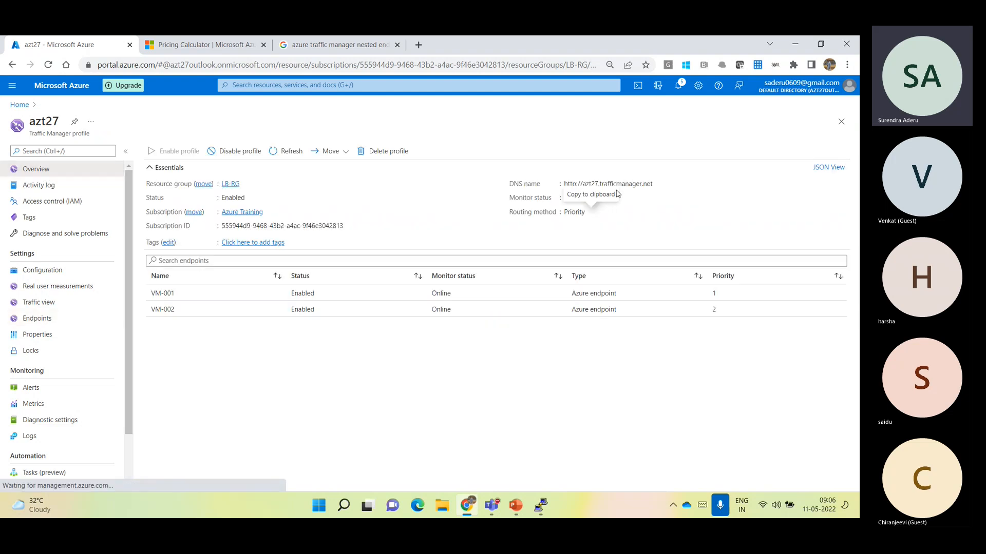
left_click(657, 184)
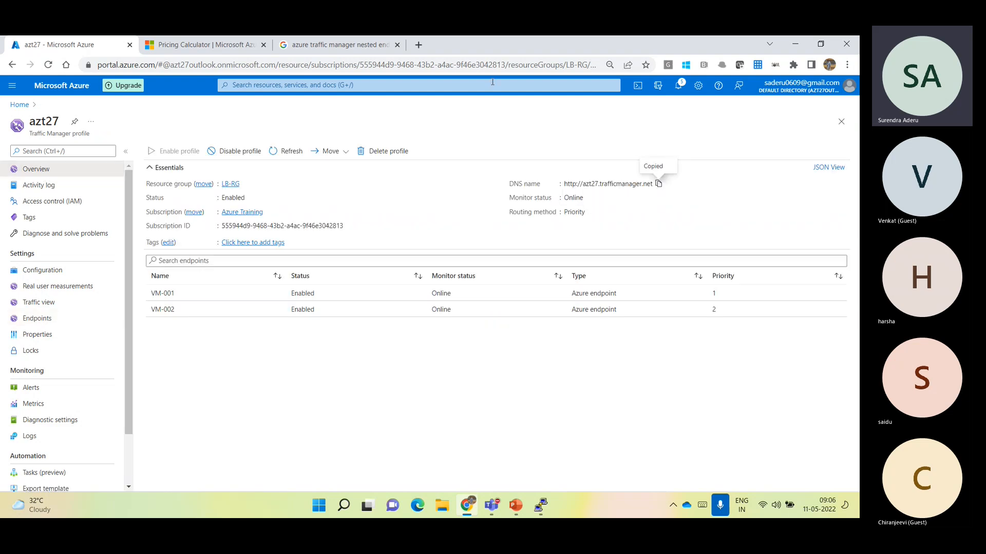
Open the copied DNS name azt27.trafficmanager.net in the browser tab holding the nested endpoint image search
left_click(354, 46)
left_click(359, 65)
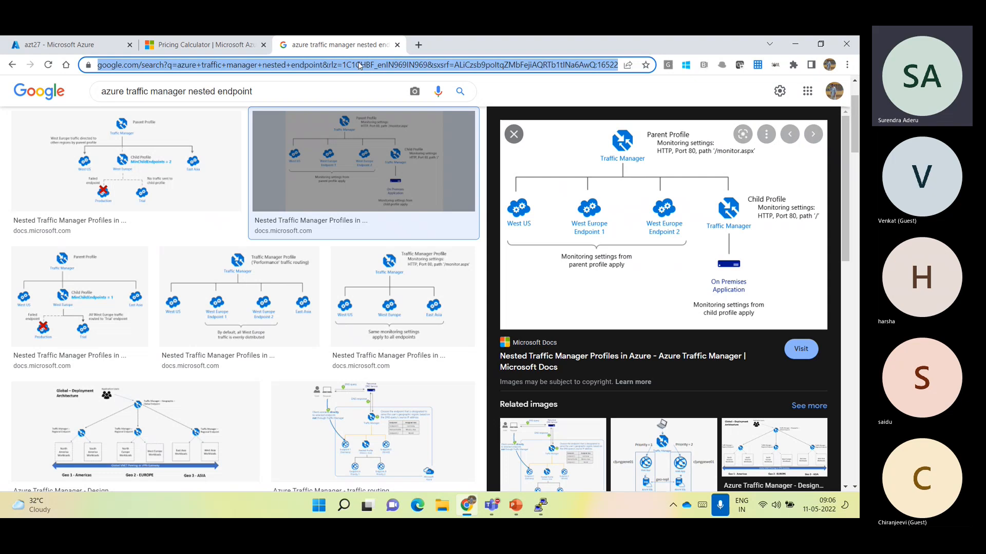
key("ctrl+v")
key("Return")
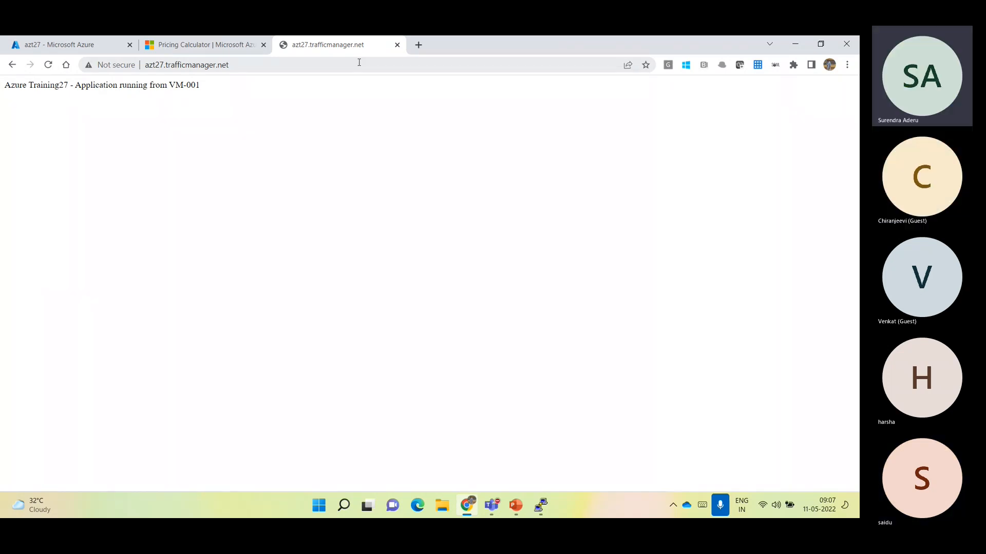
Check which VM serves azt27.trafficmanager.net and reload the page several times
left_click_drag(168, 85, 205, 91)
left_click(242, 69)
key("Return")
left_click(242, 70)
key("Return")
left_click(242, 70)
key("Return")
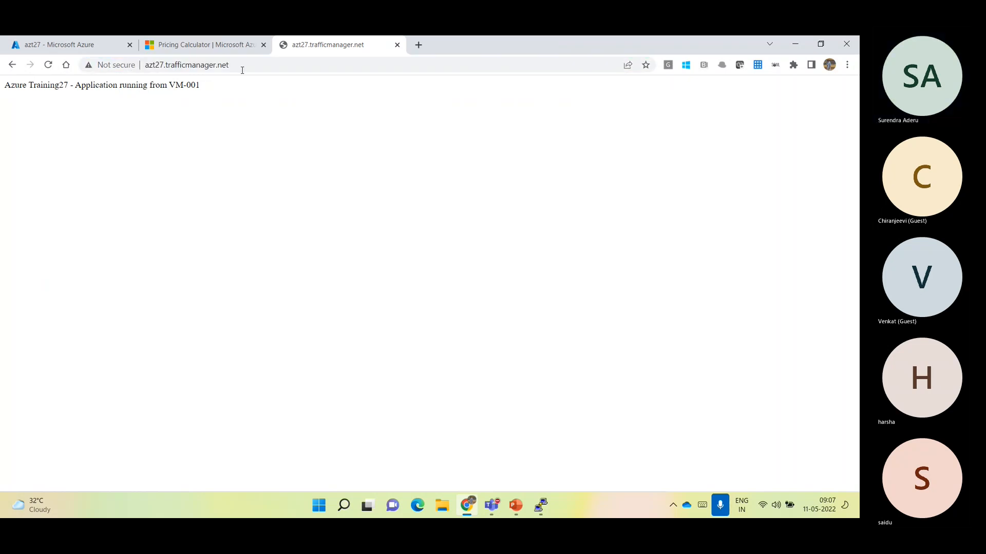
Compare the routing method and endpoint priorities of azt27 with the VM named on the azt27.trafficmanager.net page
left_click(37, 46)
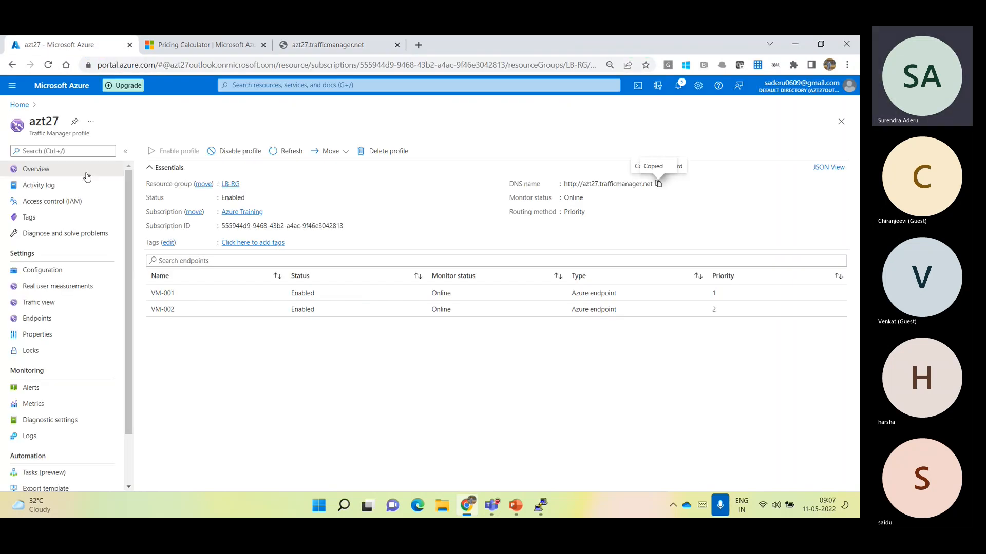
left_click(42, 270)
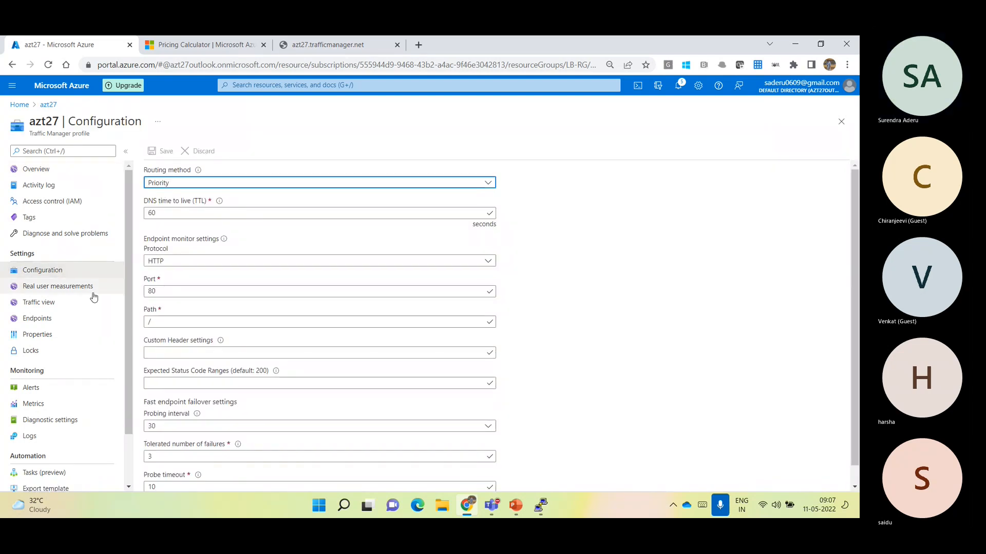
left_click(59, 321)
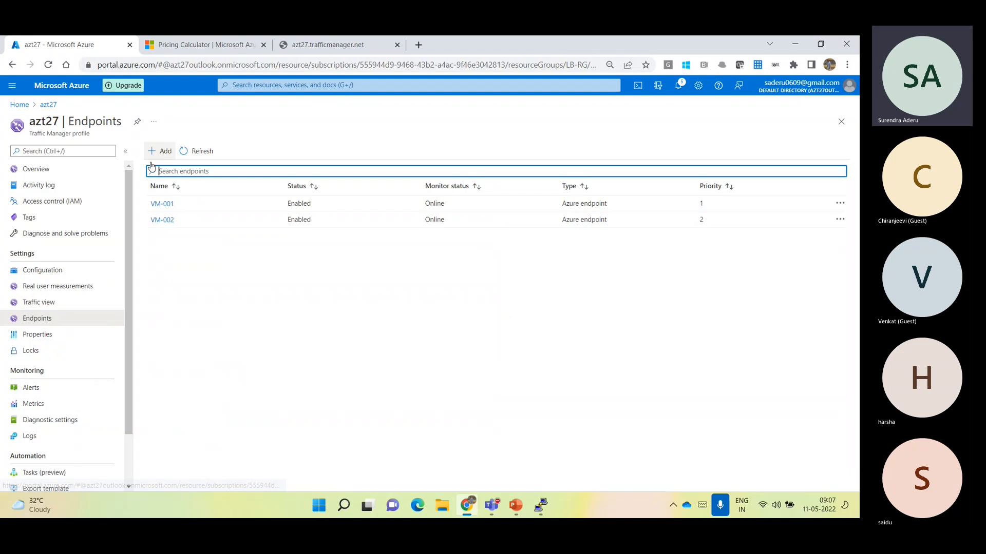
left_click(74, 170)
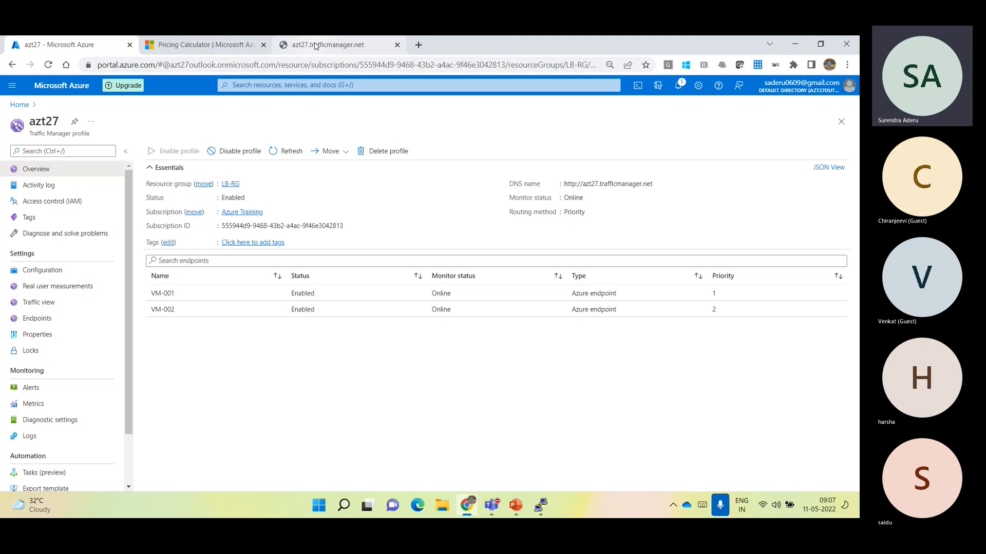
left_click(334, 46)
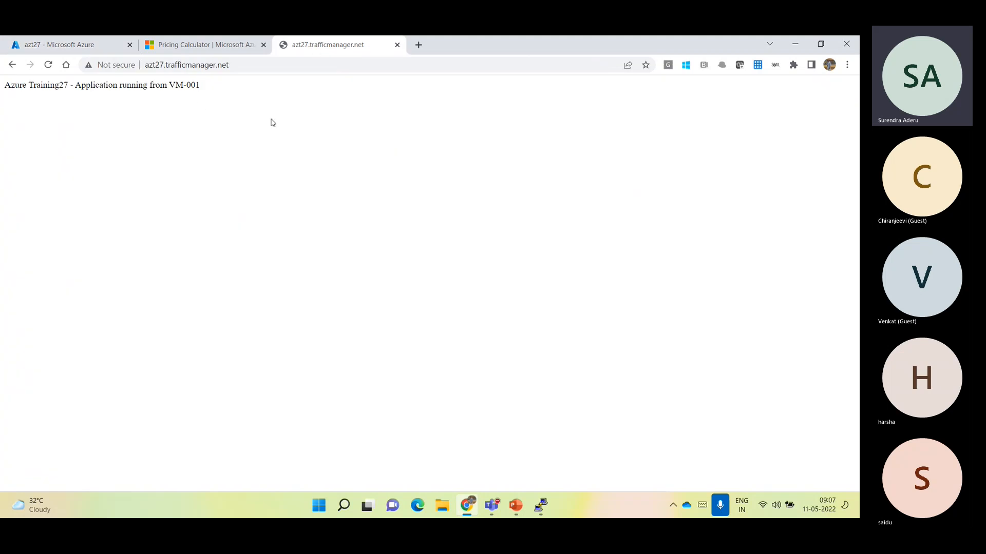
left_click_drag(169, 85, 200, 85)
left_click(201, 85)
left_click(102, 49)
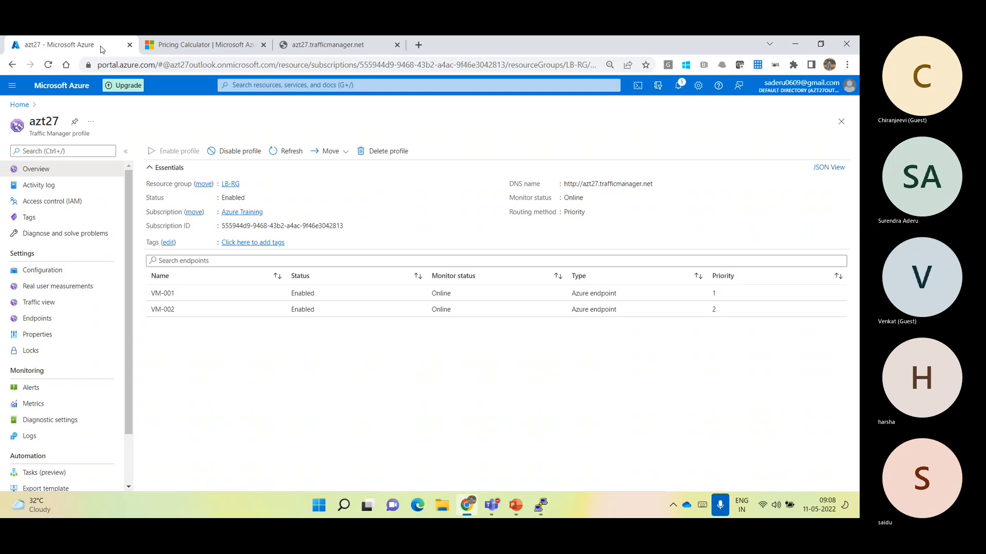
left_click(327, 45)
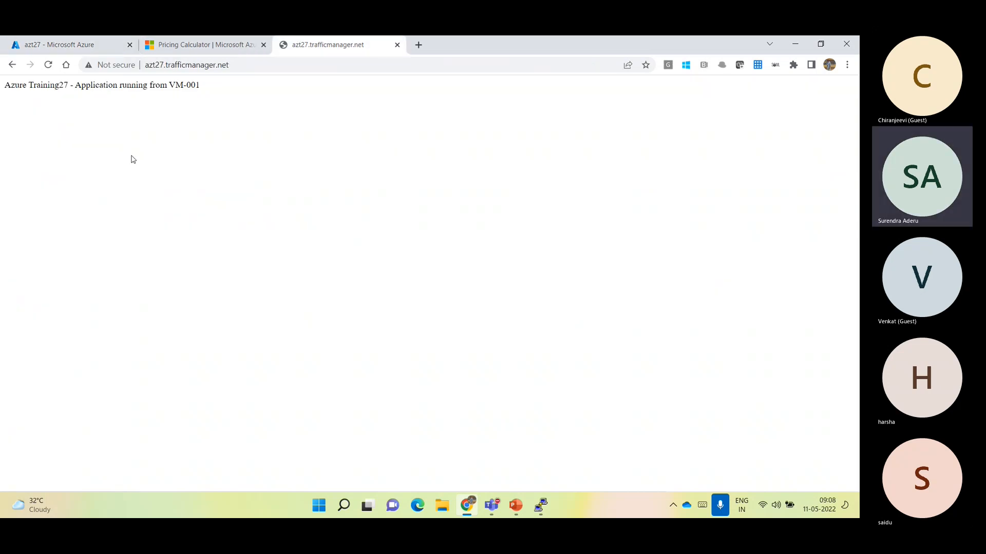
mouse_move(6, 87)
left_mouse_down()
mouse_move(152, 97)
mouse_move(209, 83)
mouse_move(5, 89)
left_mouse_up()
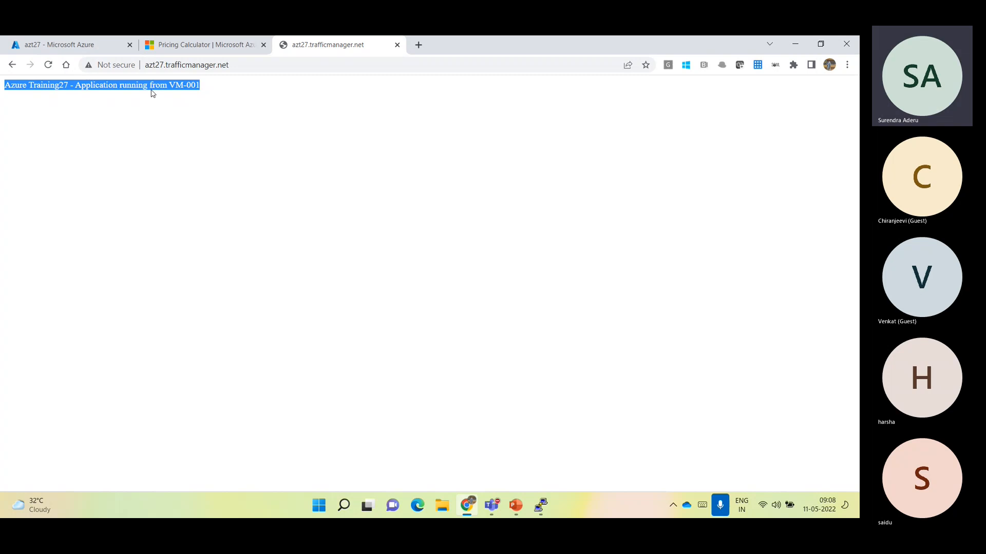
left_click(49, 42)
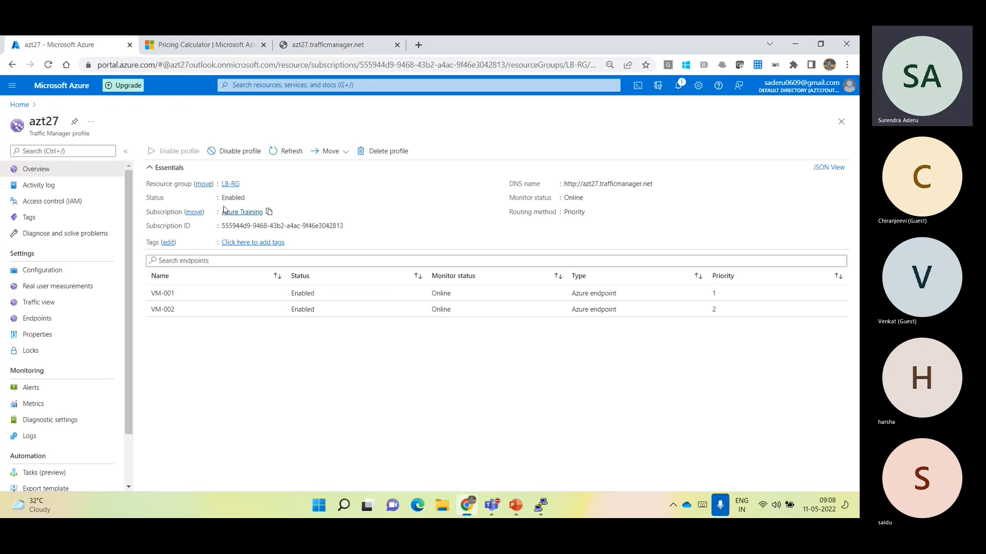
left_click(64, 271)
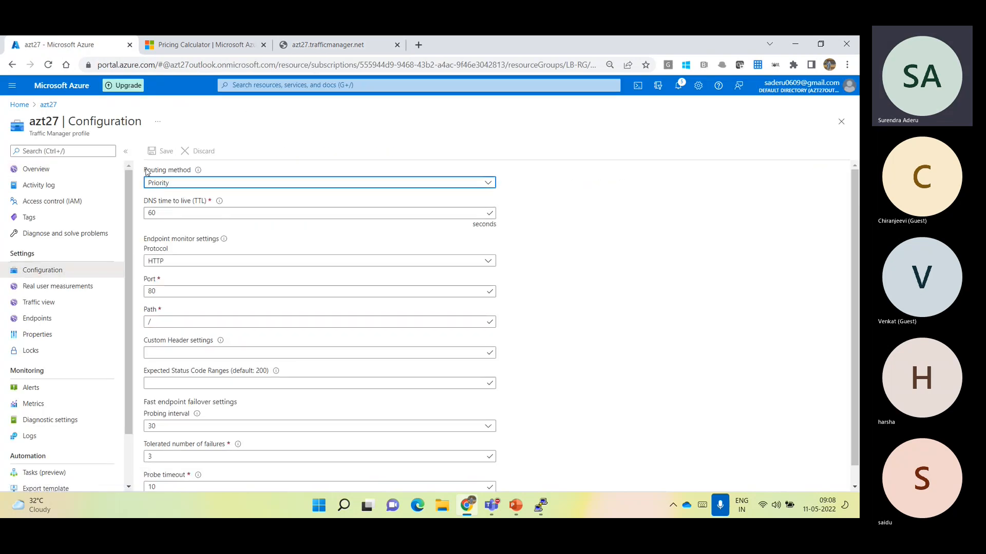
left_click(69, 317)
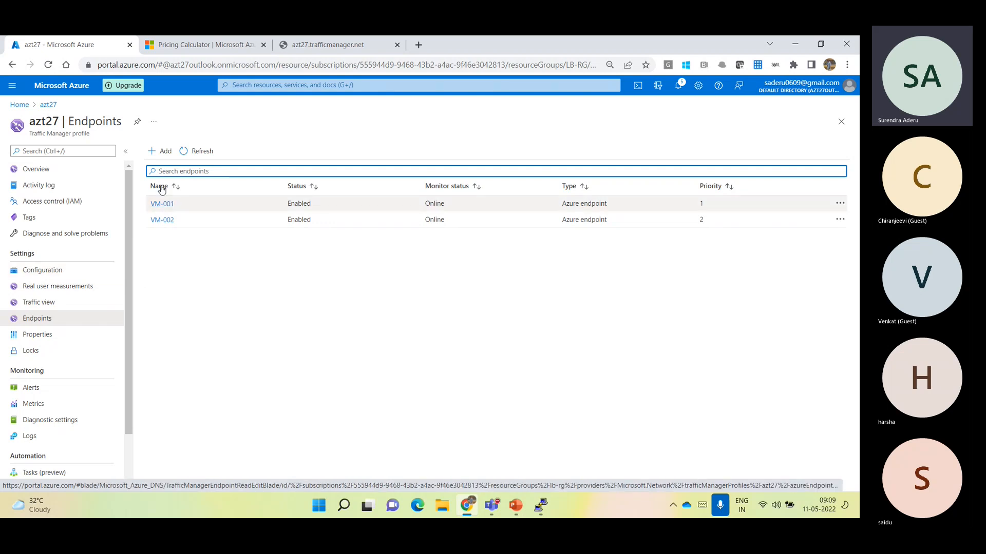
Open the virtual machine VM-001 from the recent resources and stop it
left_click(54, 96)
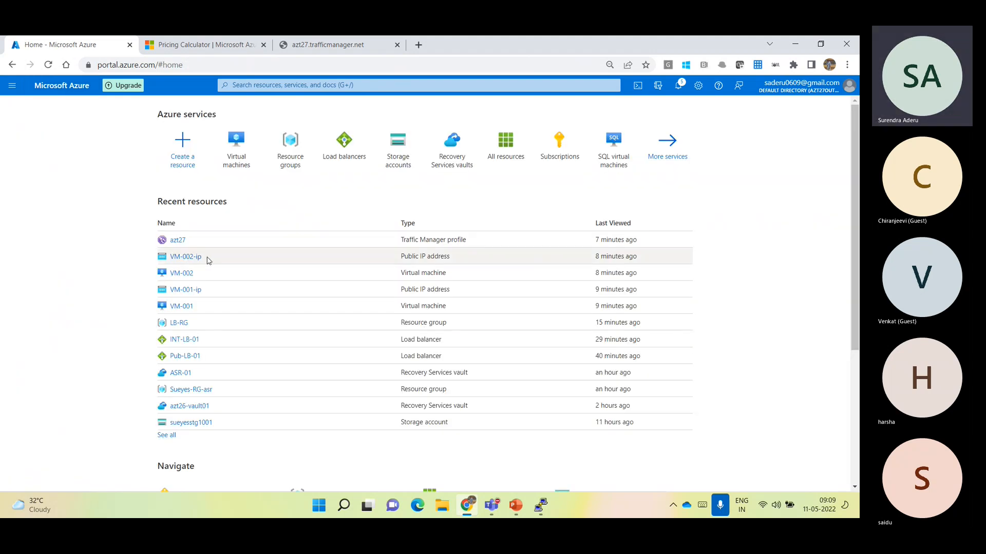
left_click(177, 307)
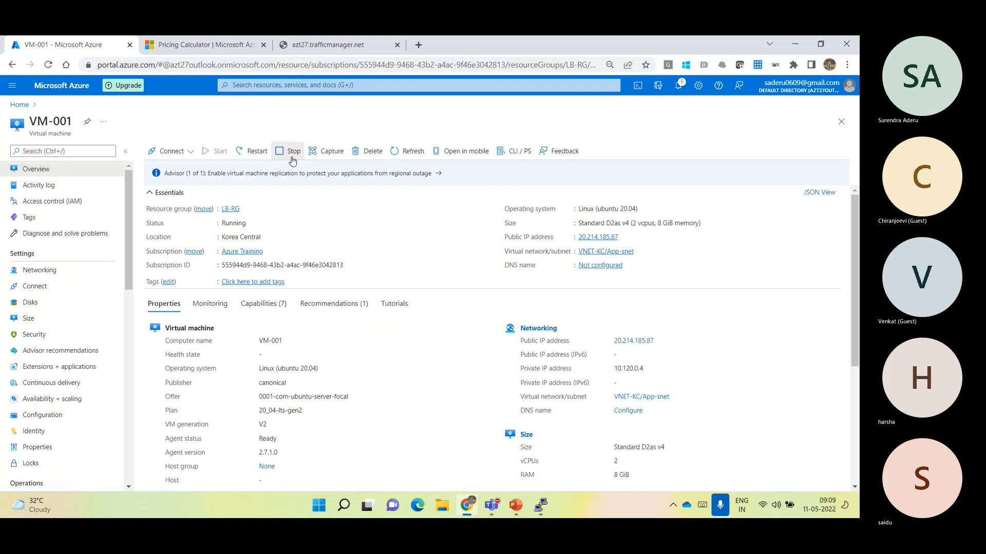
left_click(292, 152)
left_click(168, 211)
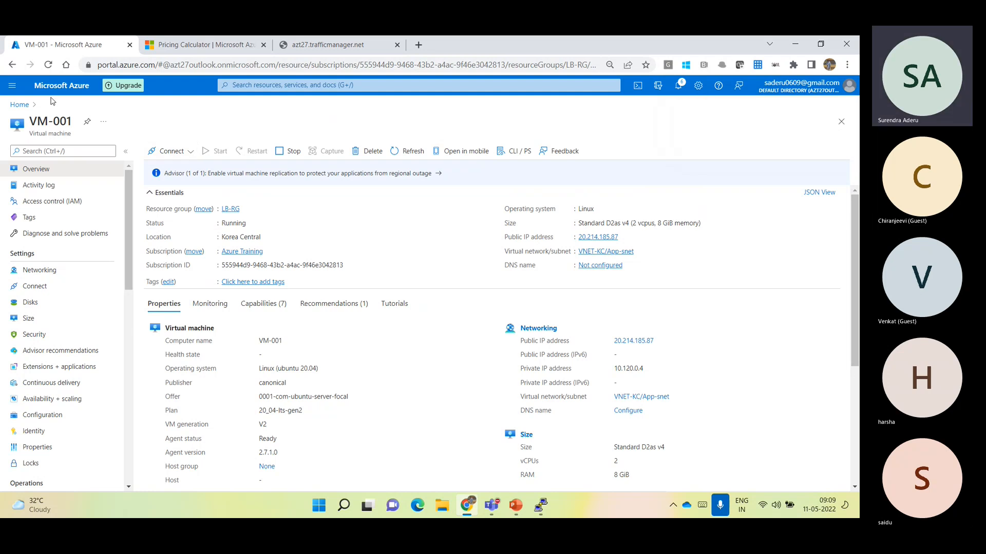
Return to the endpoints of azt27 and check the notifications for the progress of stopping VM-001
left_click(21, 105)
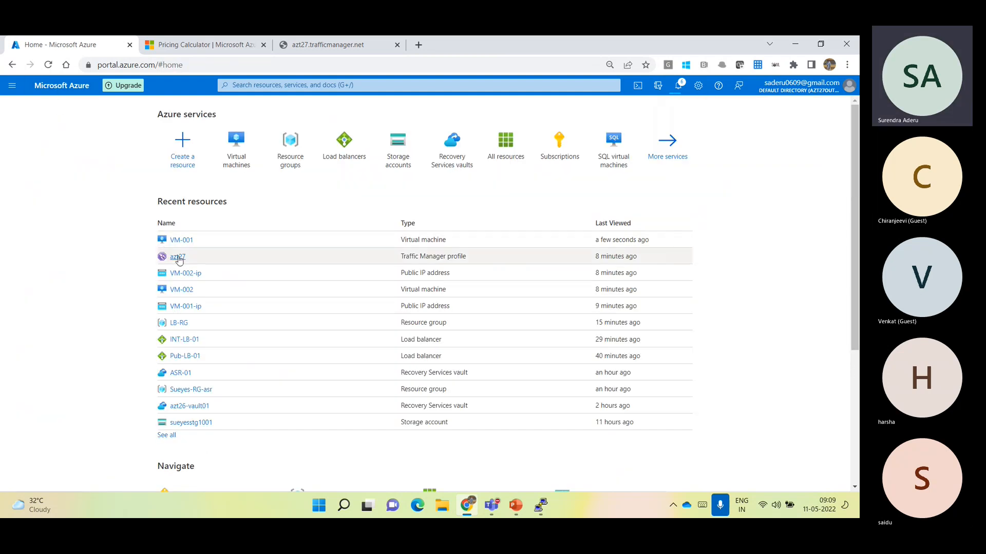
left_click(178, 256)
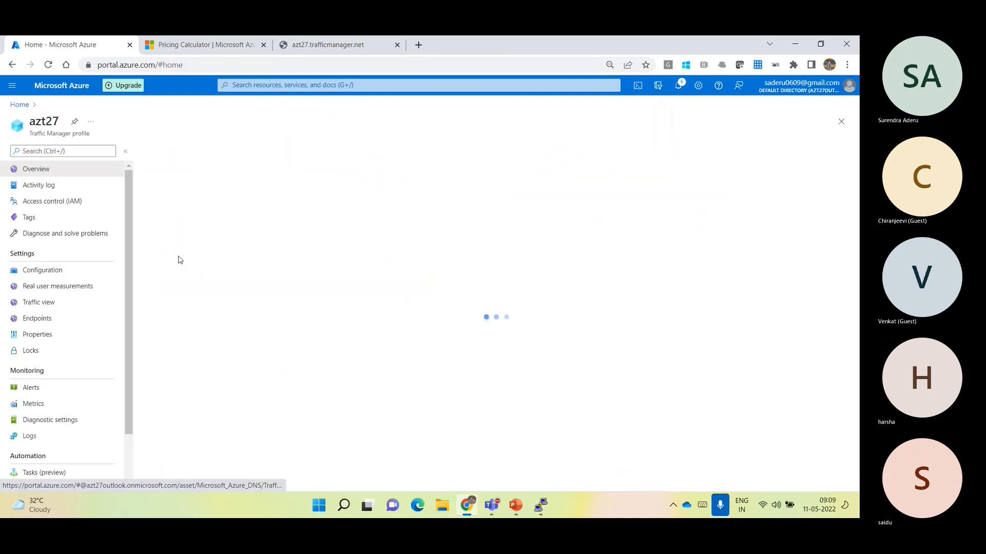
left_click(56, 324)
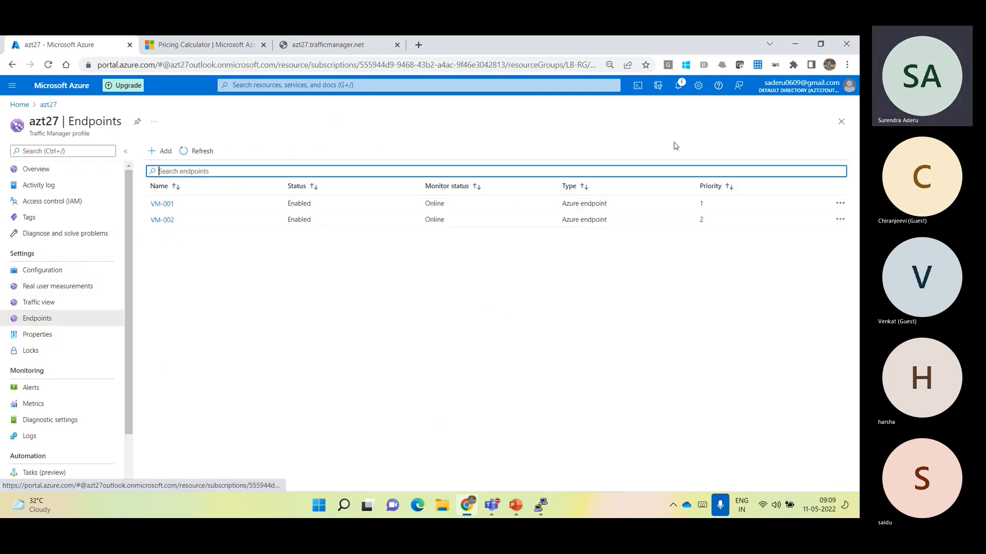
left_click(678, 86)
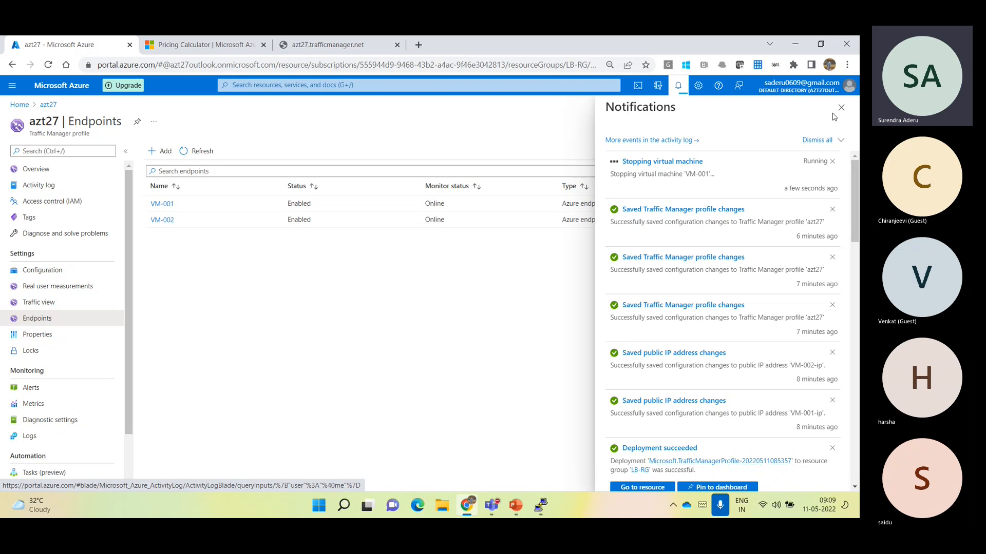
Set the tolerated number of failures of azt27 to 2 and save the configuration
left_click(48, 270)
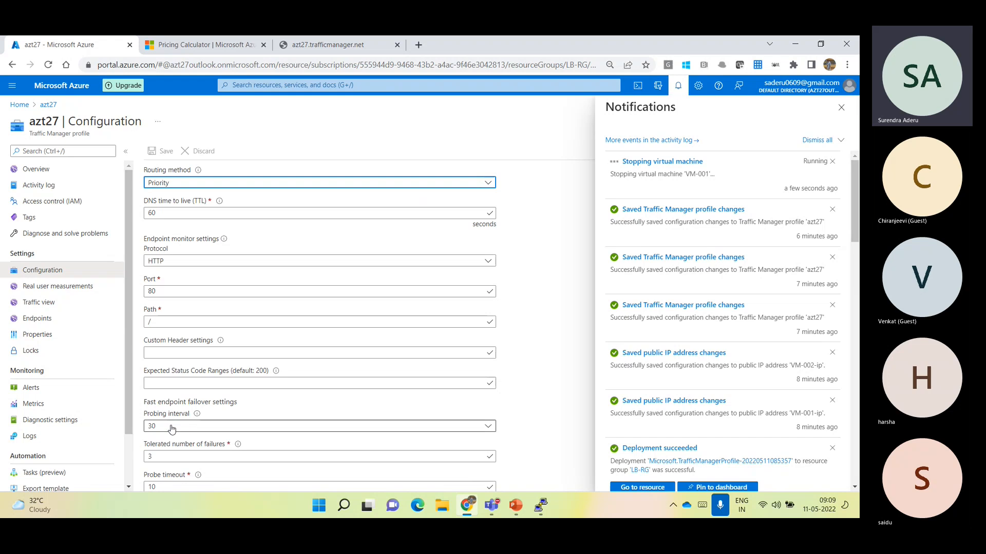
left_click(179, 457)
key("BackSpace")
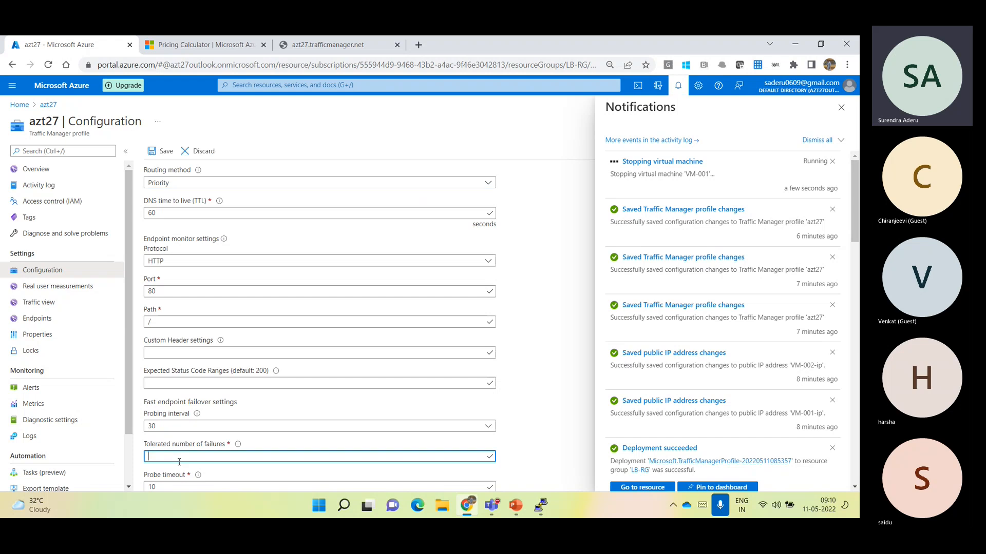
type("2")
left_click(162, 152)
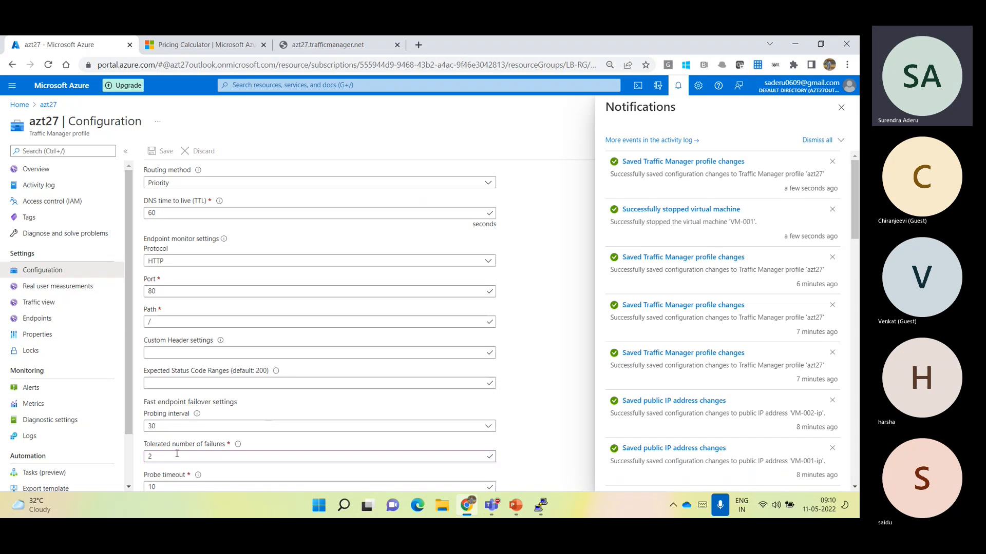
left_click(152, 292)
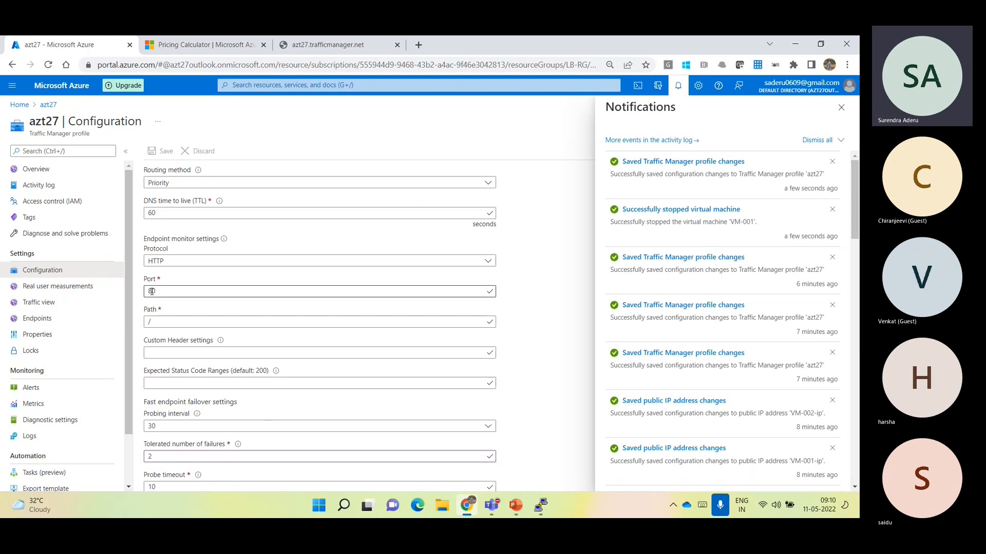
Review the VM-001 and VM-002 endpoints of azt27 and compare them with the VM named on the test page
left_click(101, 318)
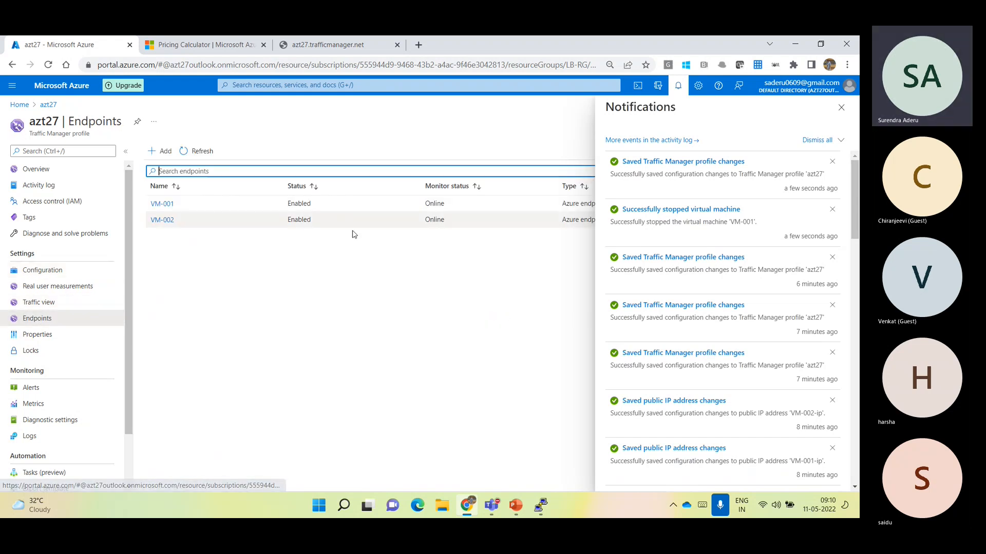
left_click_drag(179, 225, 154, 221)
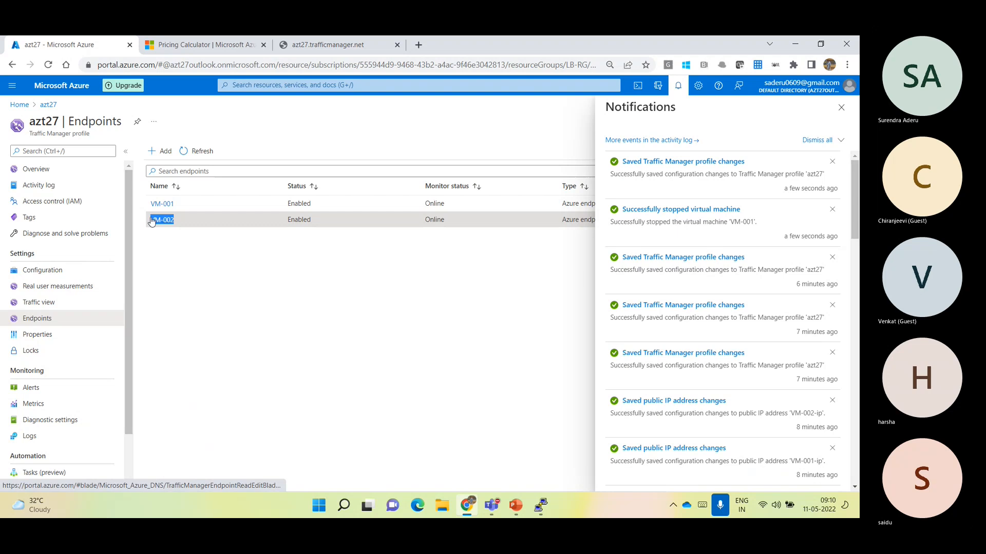
left_click_drag(194, 227, 169, 236)
left_click(175, 250)
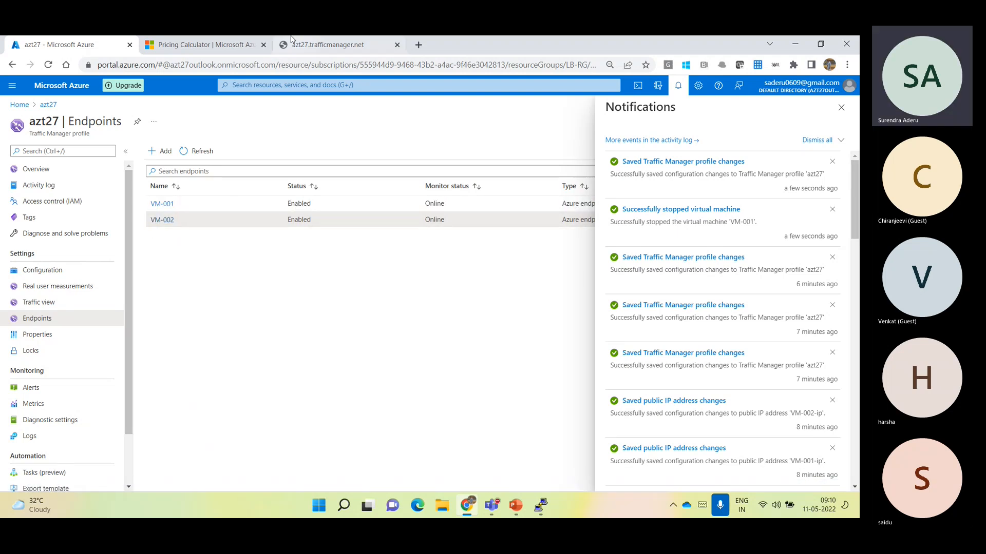
left_click(291, 40)
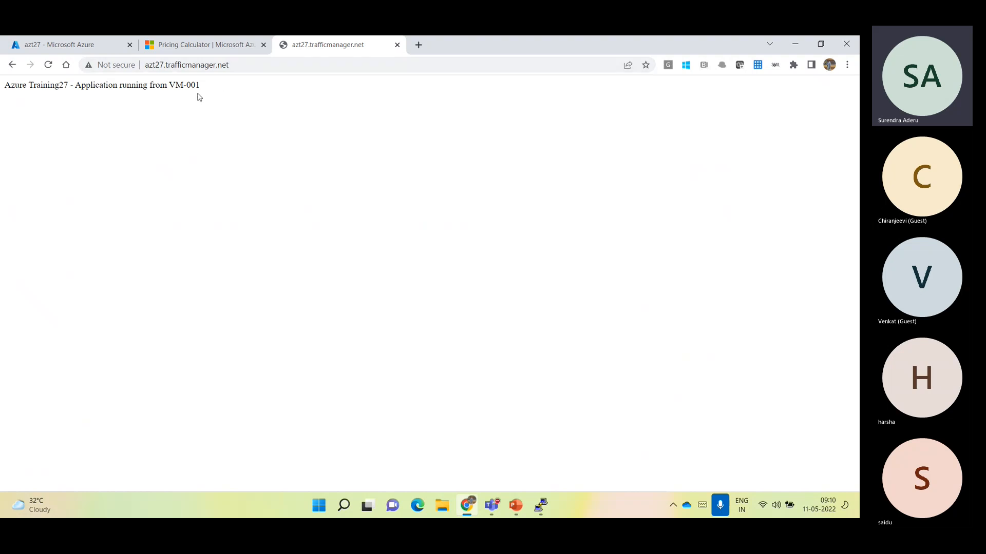
left_click_drag(172, 82, 204, 81)
left_click(65, 44)
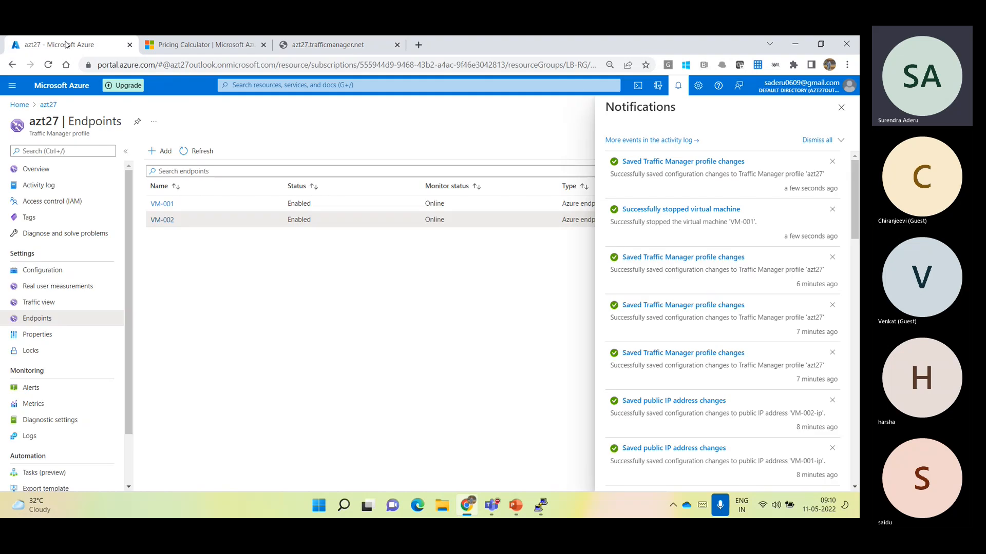
Close the notifications, refresh the endpoint list and check the monitor status of VM-001
left_click(841, 108)
left_click(198, 152)
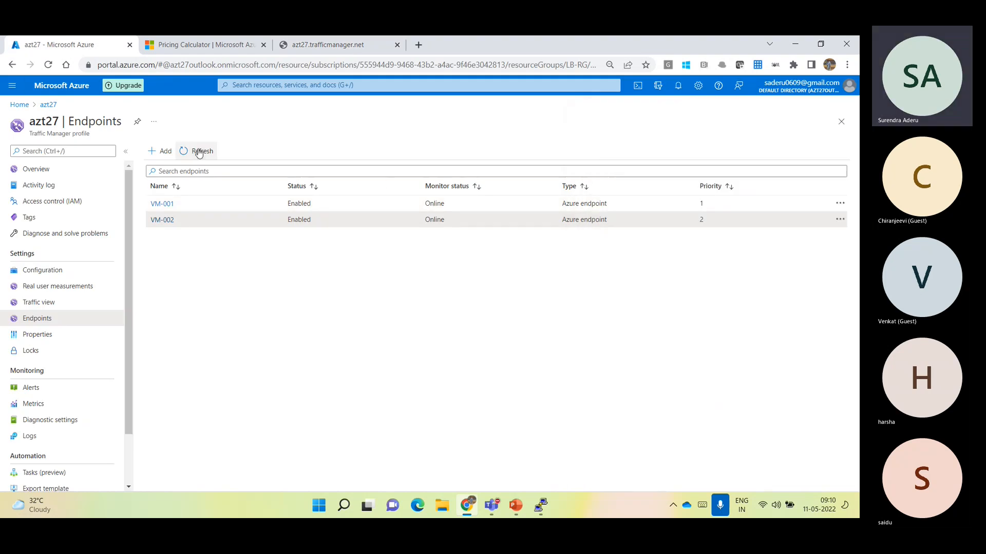
double_click(435, 203)
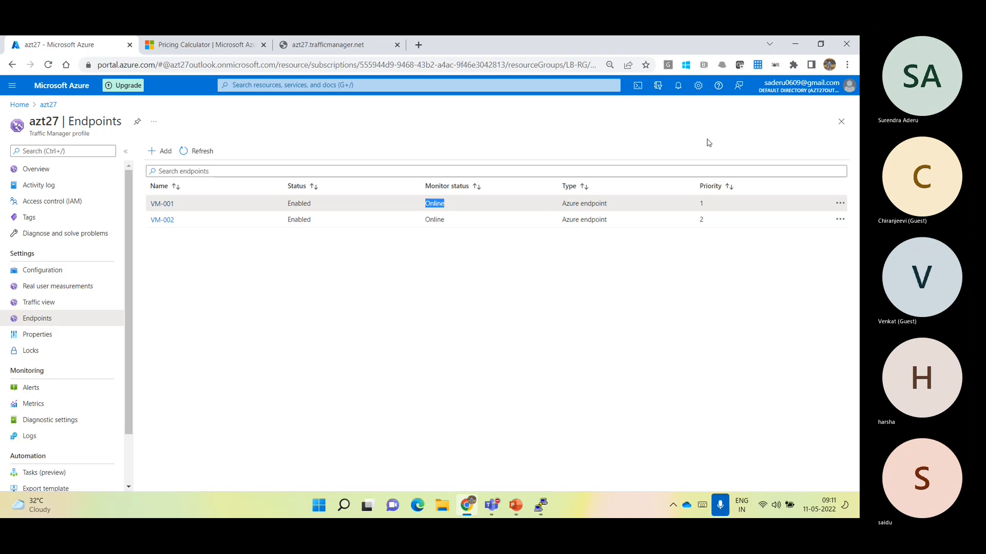
left_click(764, 427)
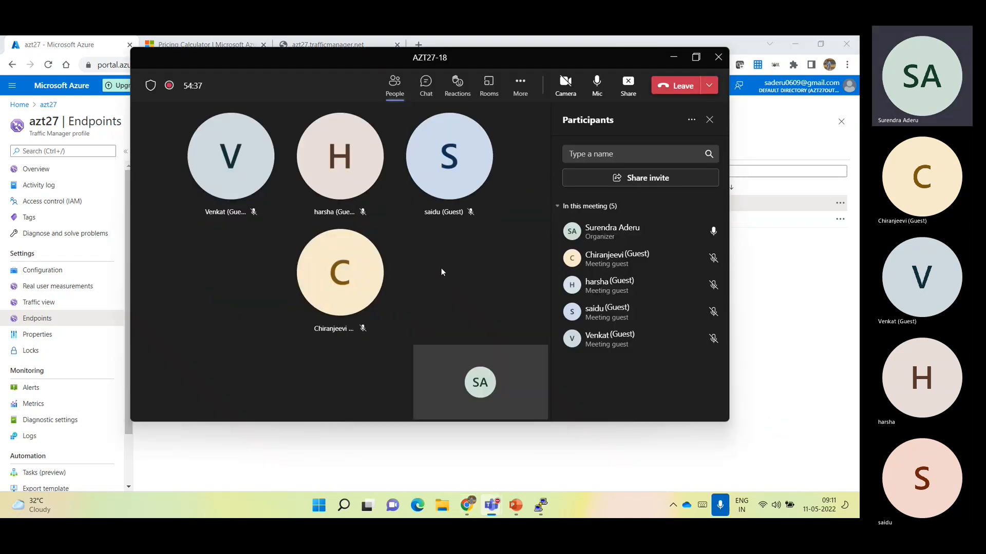
left_click(696, 58)
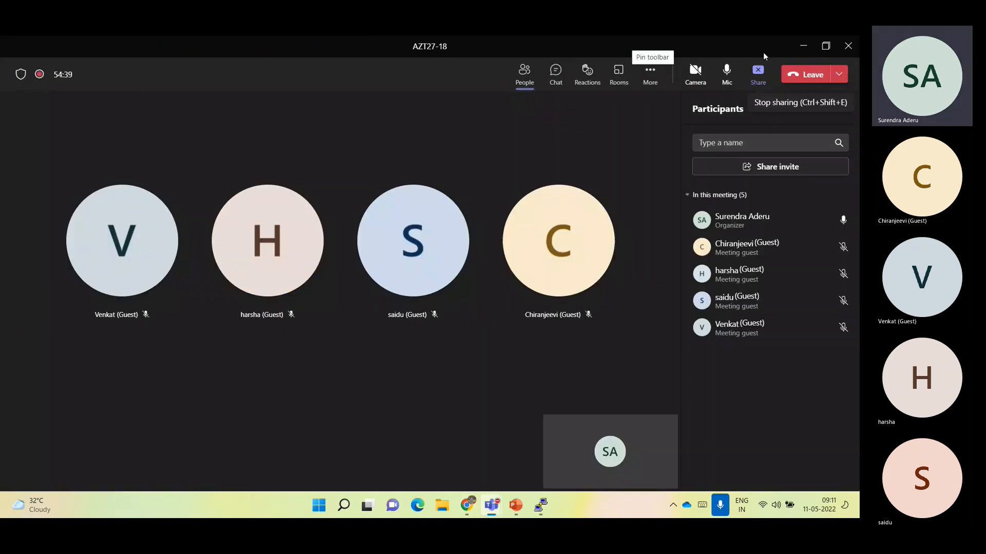
left_click(801, 44)
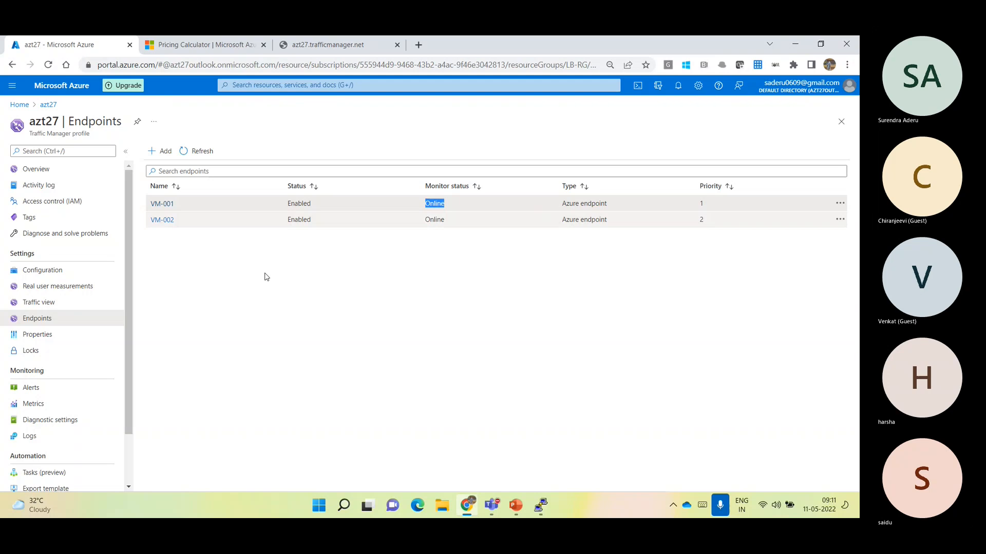
Refresh the endpoint list of azt27 and check the monitor status of VM-001 again
left_click(204, 157)
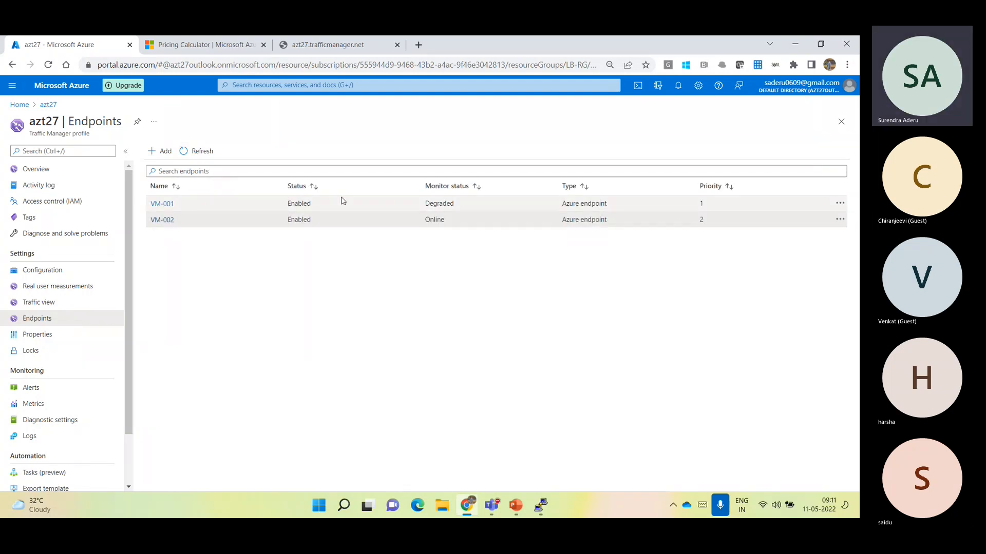
left_click_drag(427, 201, 454, 203)
left_click(440, 275)
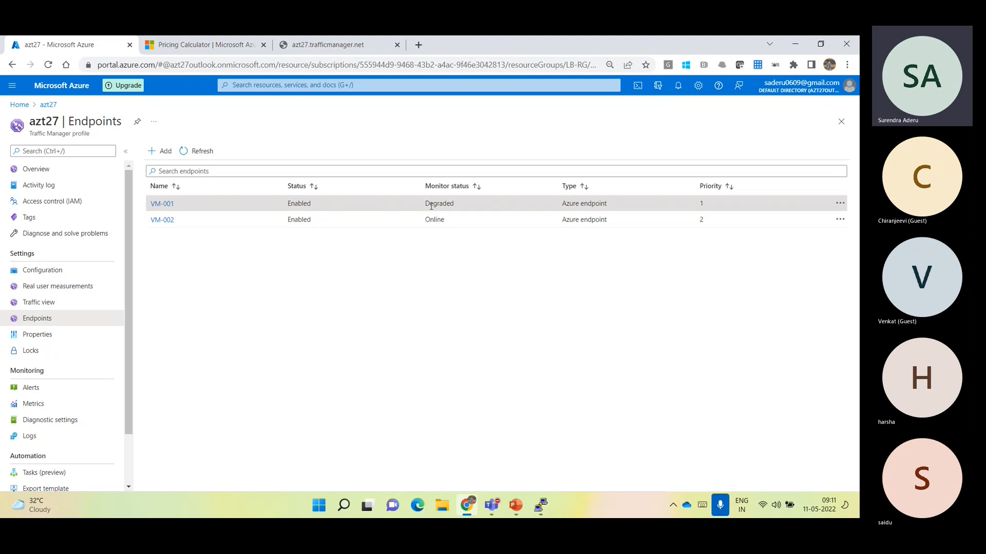
left_click_drag(426, 202, 453, 205)
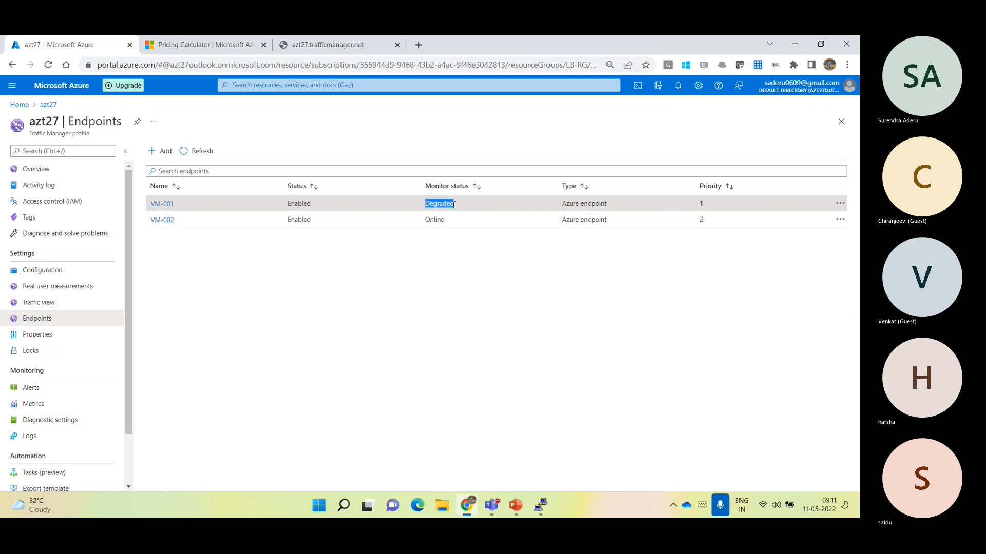
left_click(208, 154)
left_click(209, 155)
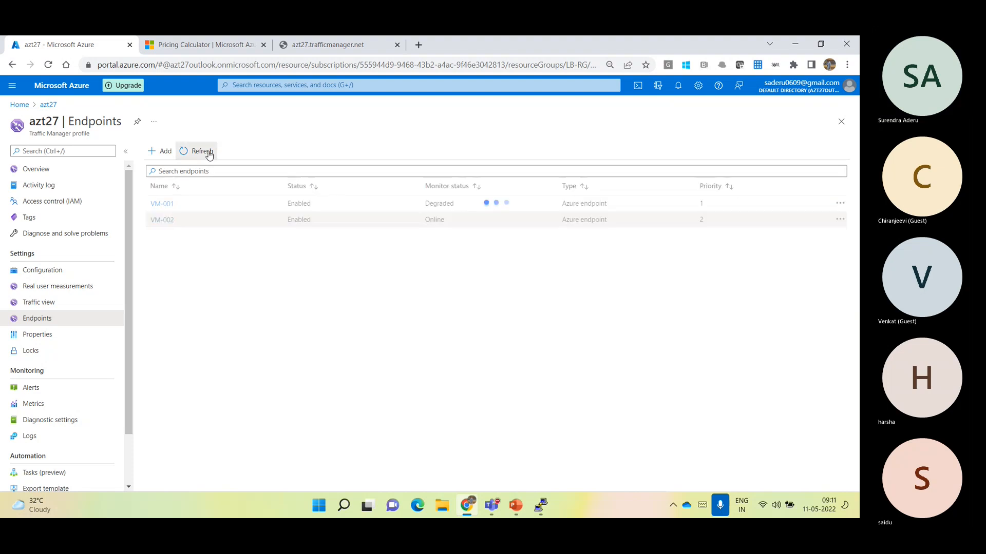
Reload azt27.trafficmanager.net and check which VM serves the test page
left_click(318, 46)
left_click(311, 66)
key("ctrl+a")
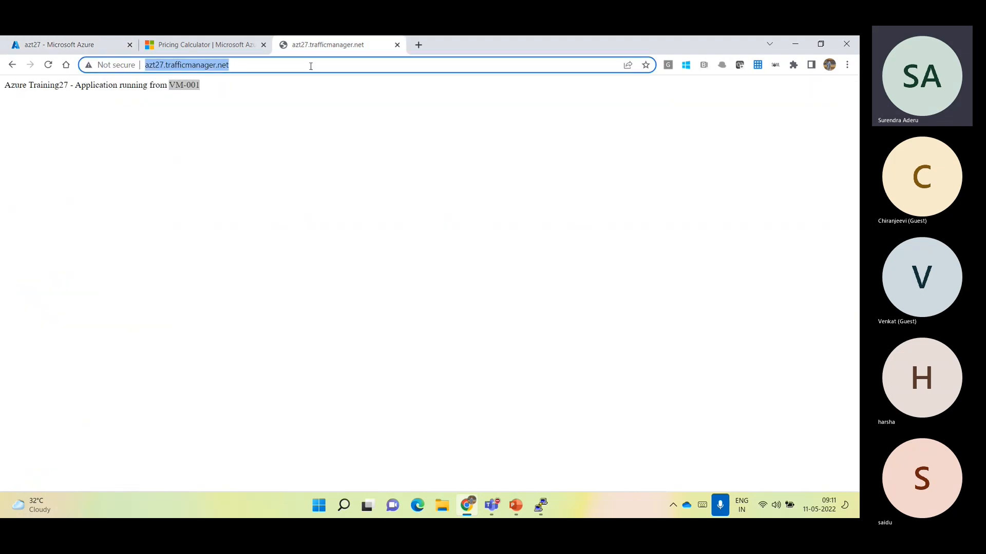
key("Return")
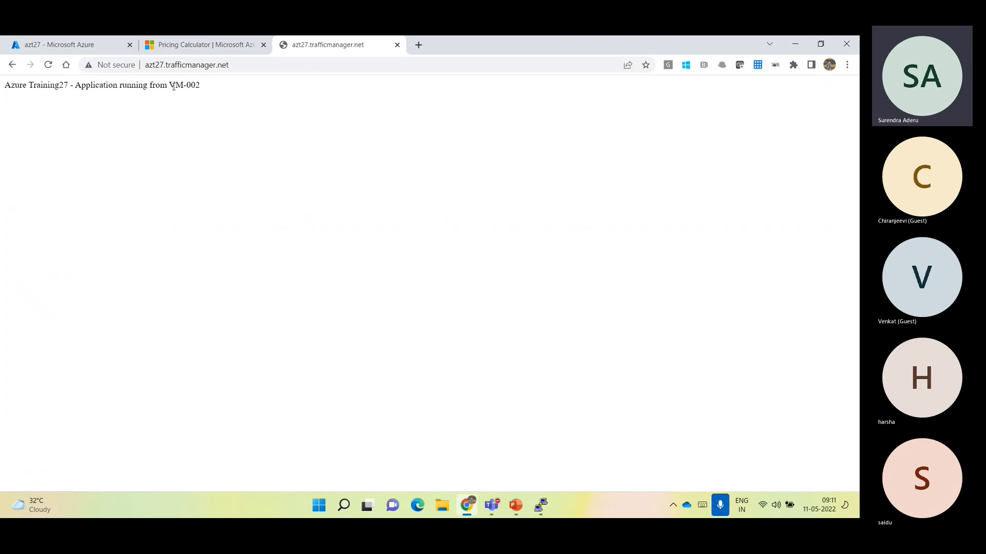
left_click_drag(168, 85, 205, 92)
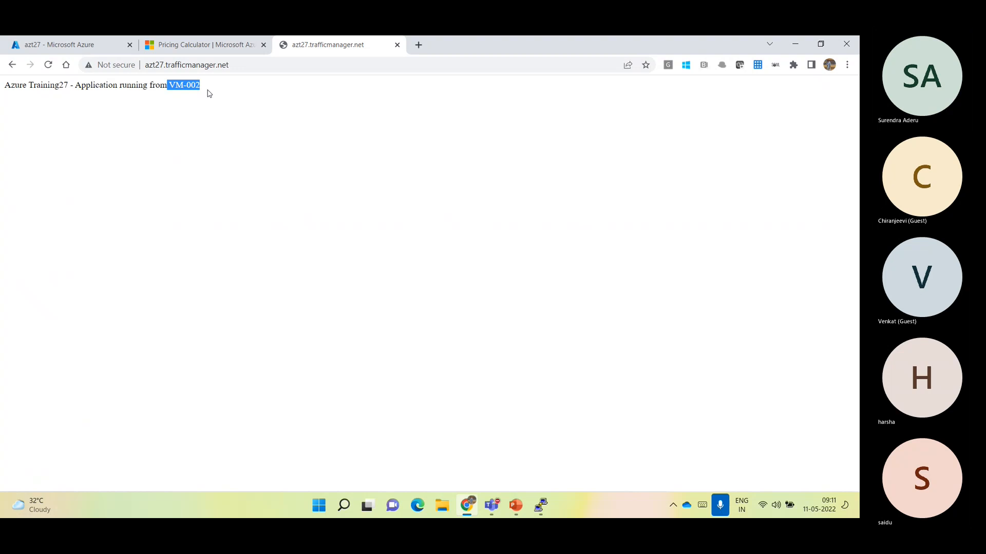
left_click_drag(200, 86, 186, 86)
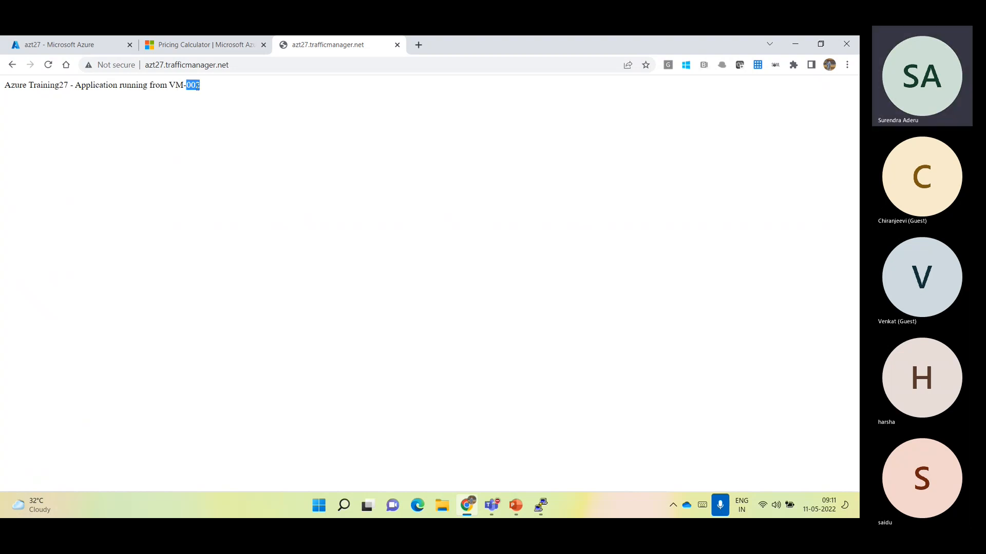
Return to the azt27 profile in the Azure portal and look over its configuration and endpoints
left_click(55, 45)
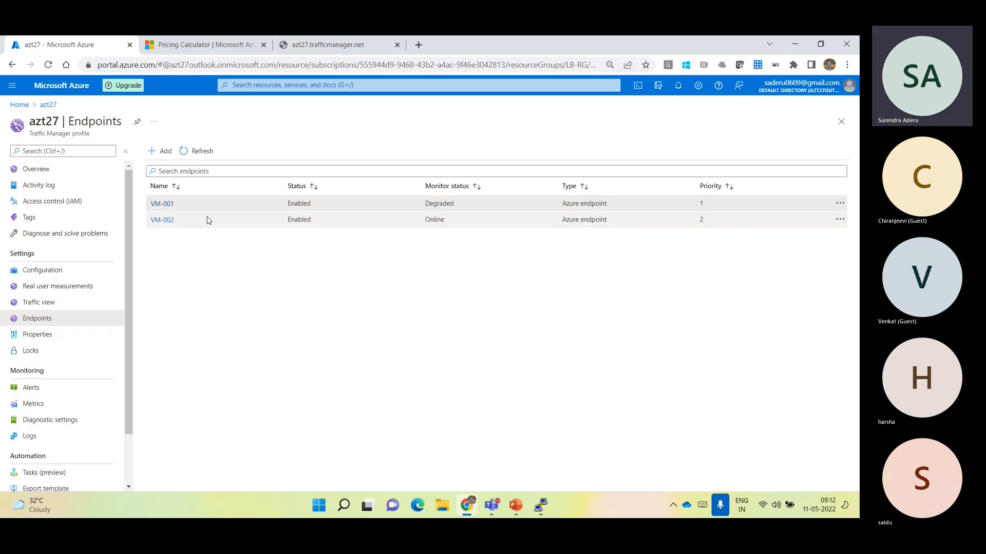
left_click(65, 268)
left_click(59, 319)
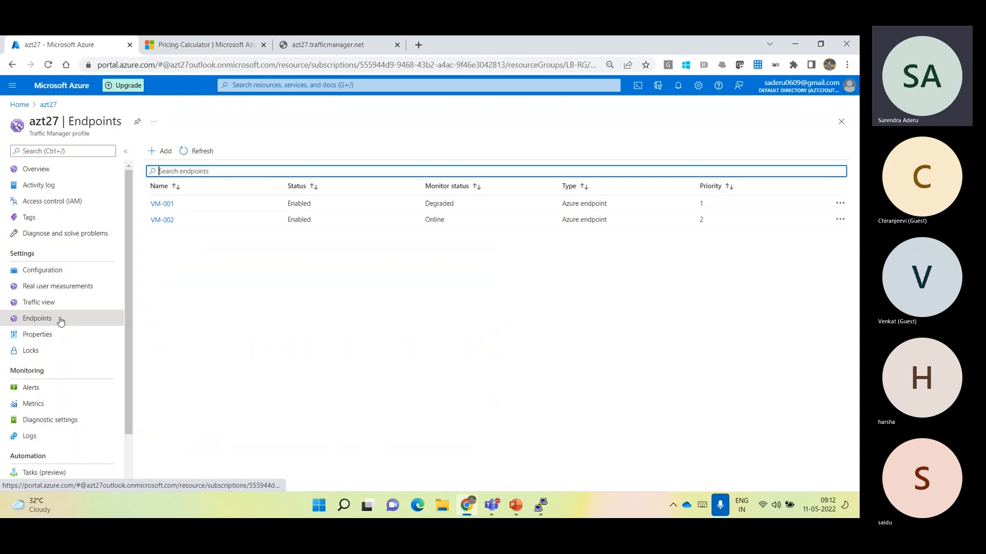
Generate a real user measurements key for azt27 and select the measurement JavaScript
left_click(56, 289)
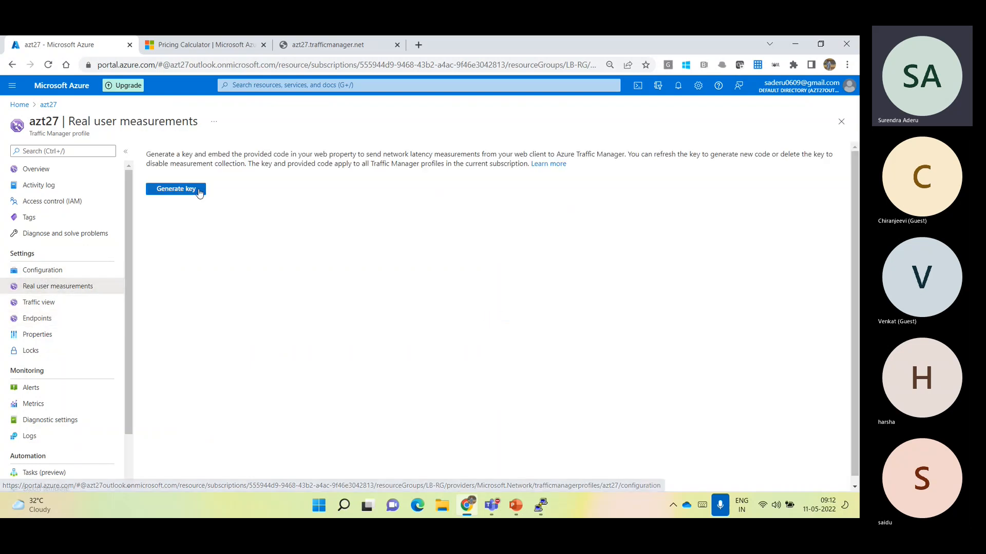
left_click(191, 188)
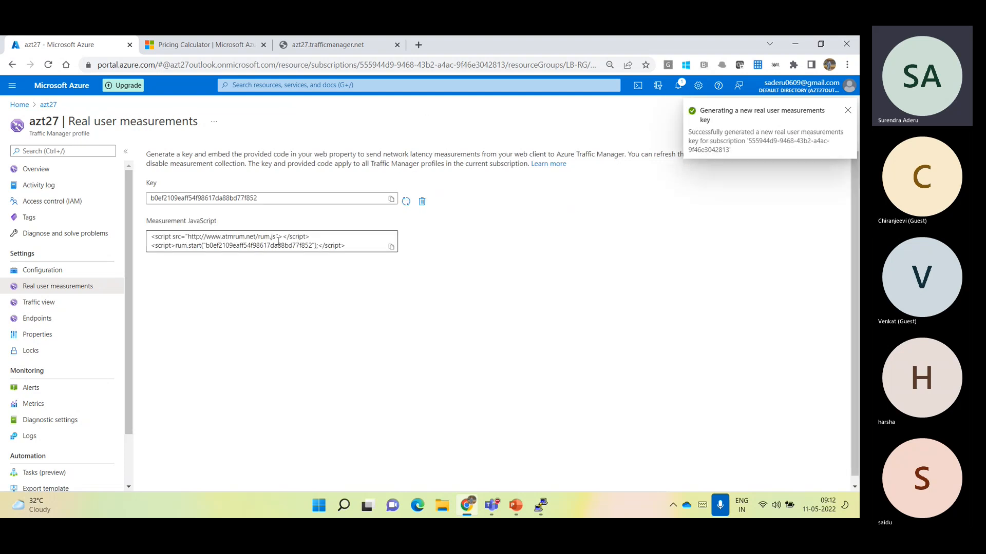
left_click(178, 237)
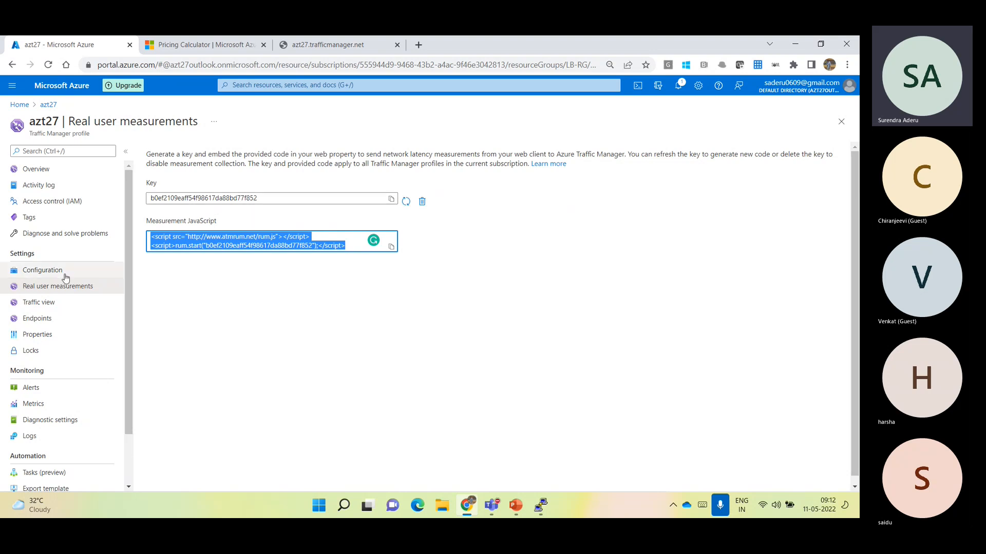
Enable Traffic view for azt27 and examine the heat map area
left_click(56, 305)
left_click(484, 313)
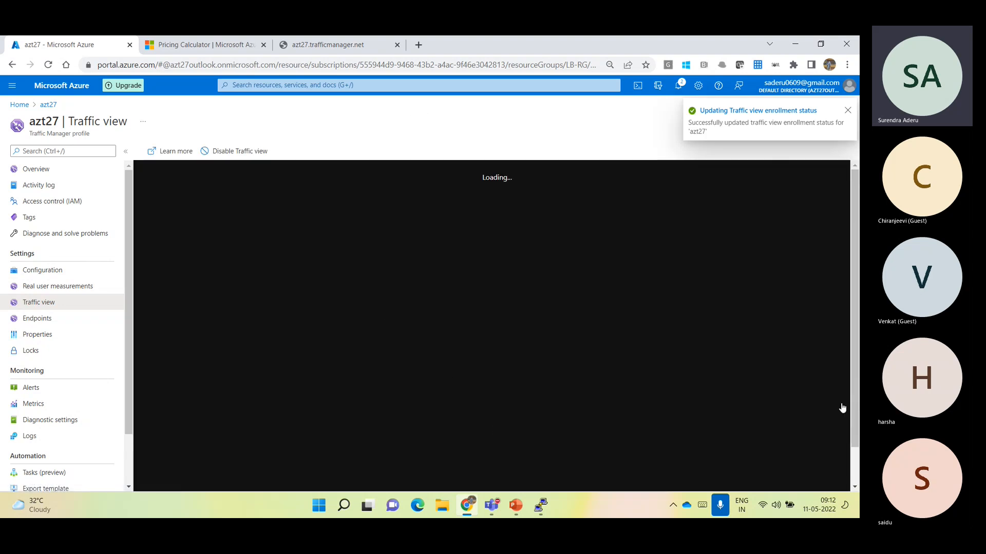
left_click_drag(853, 341, 843, 320)
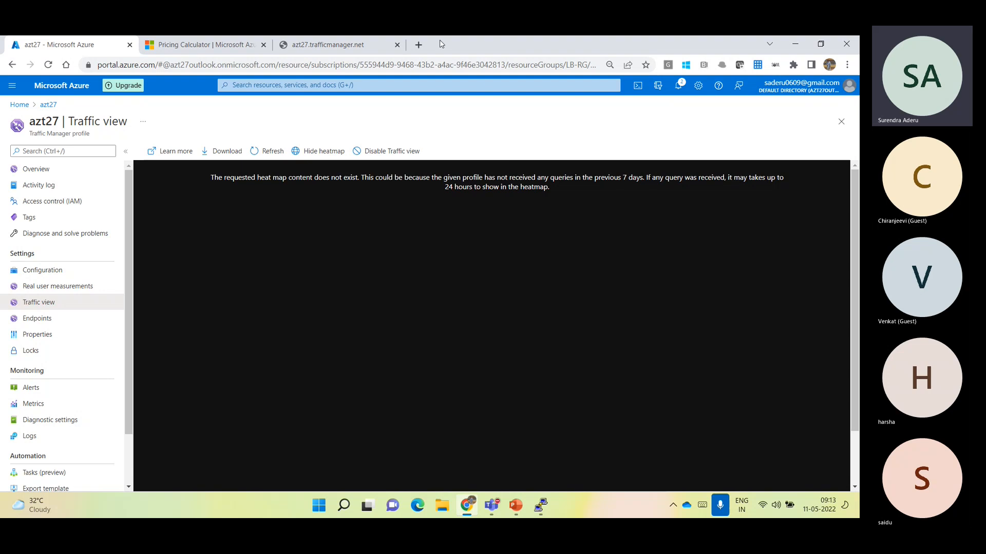
Search Google for "azure traffic manager traffic view" in a new browser tab
left_click(424, 47)
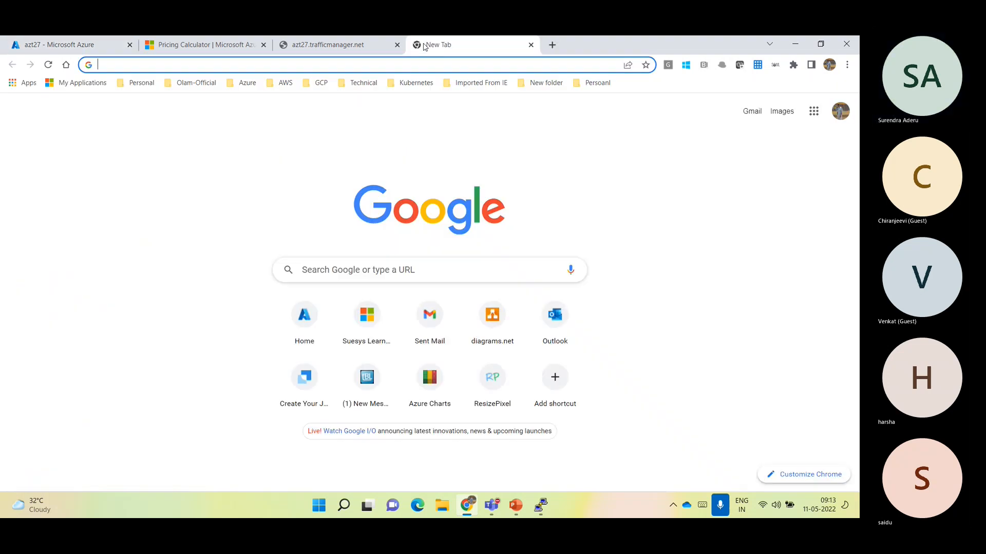
type("azure tr")
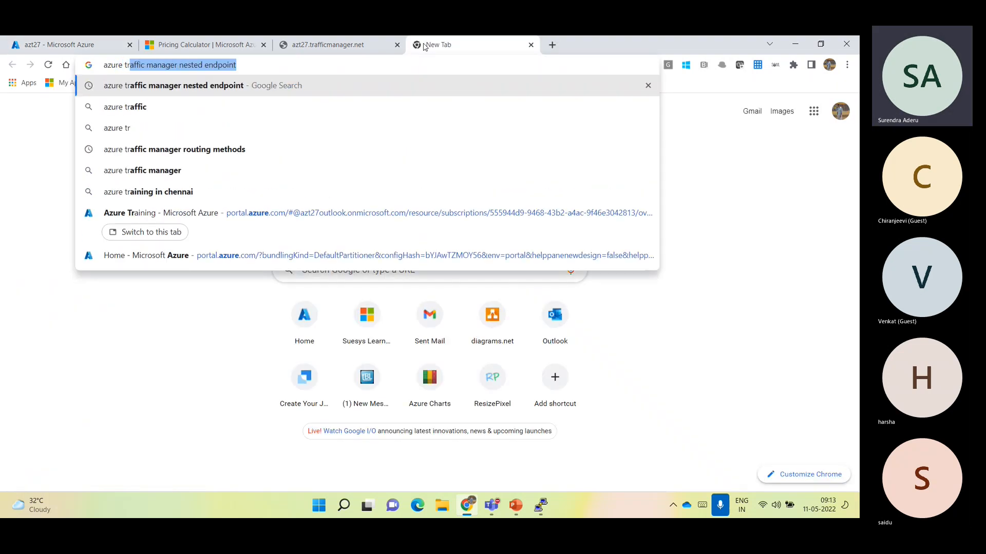
type("affic manager n")
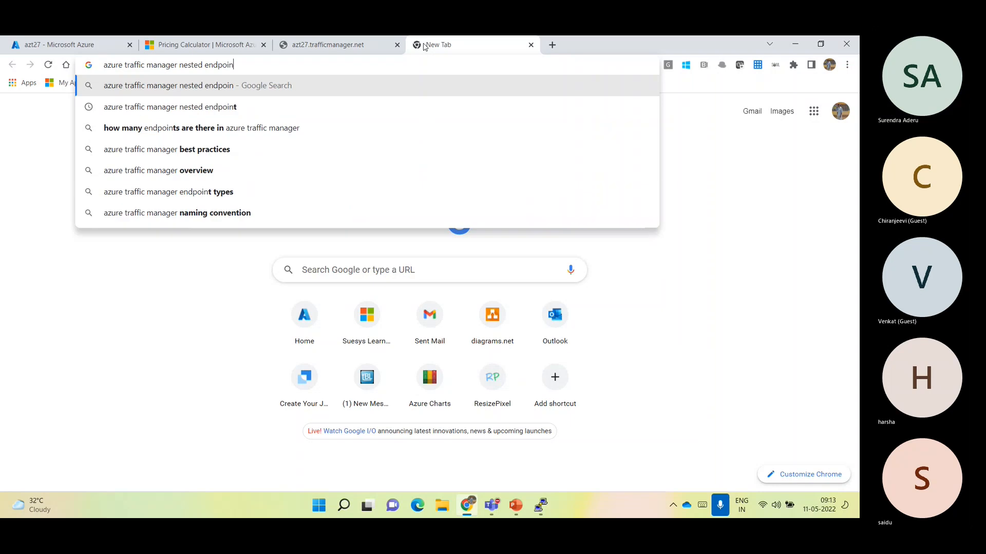
key("BackSpace")
type("tra")
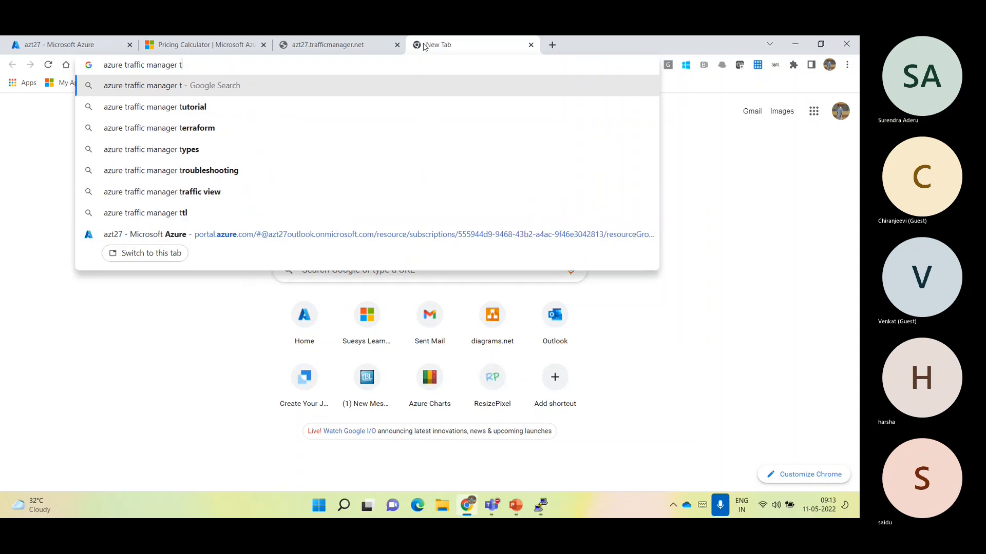
left_click(216, 107)
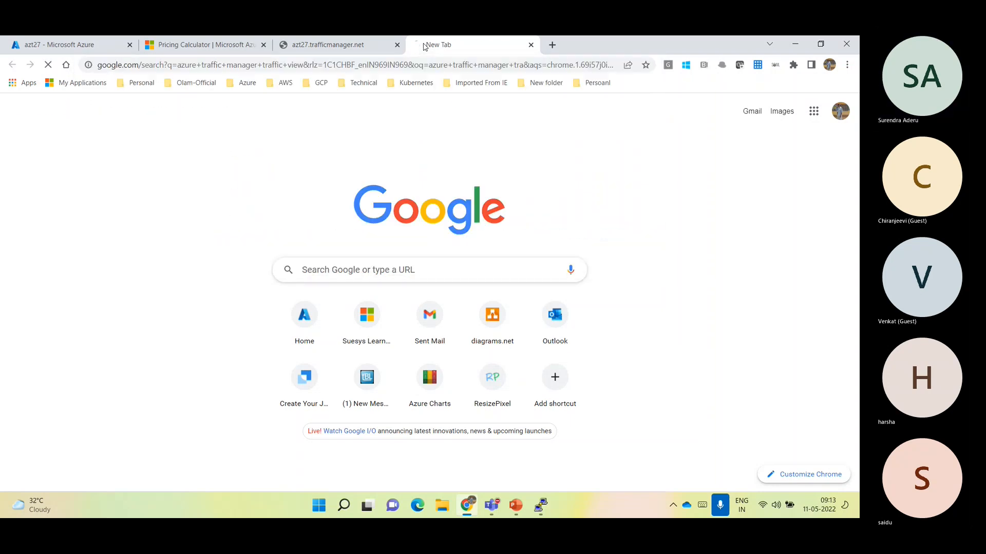
Show the image results and preview the 4sysops network monitoring map and the related Traffic Analytics map
left_click(147, 136)
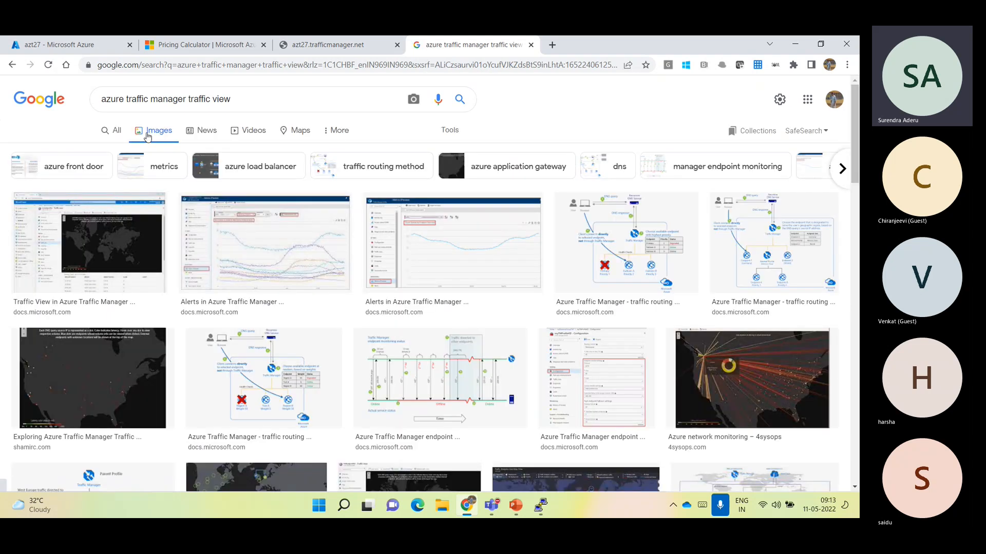
left_click(750, 364)
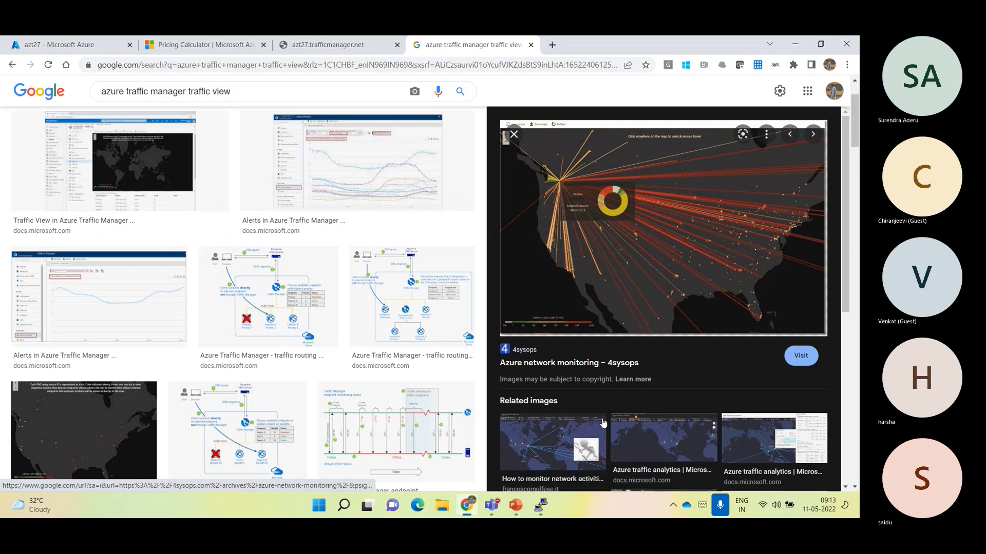
left_click(539, 436)
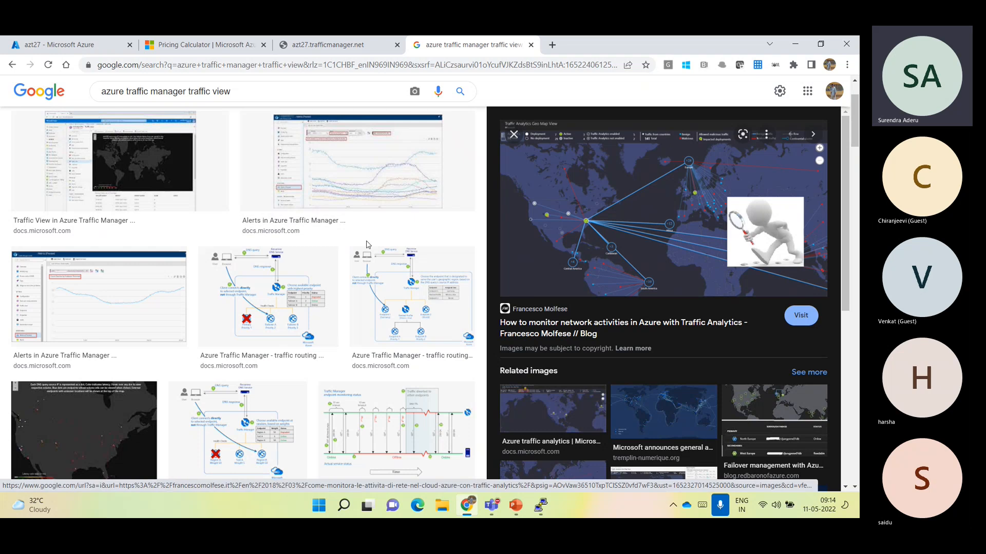
Refresh the Traffic view of azt27 in the portal and check the DNS name in the profile's overview
left_click(88, 42)
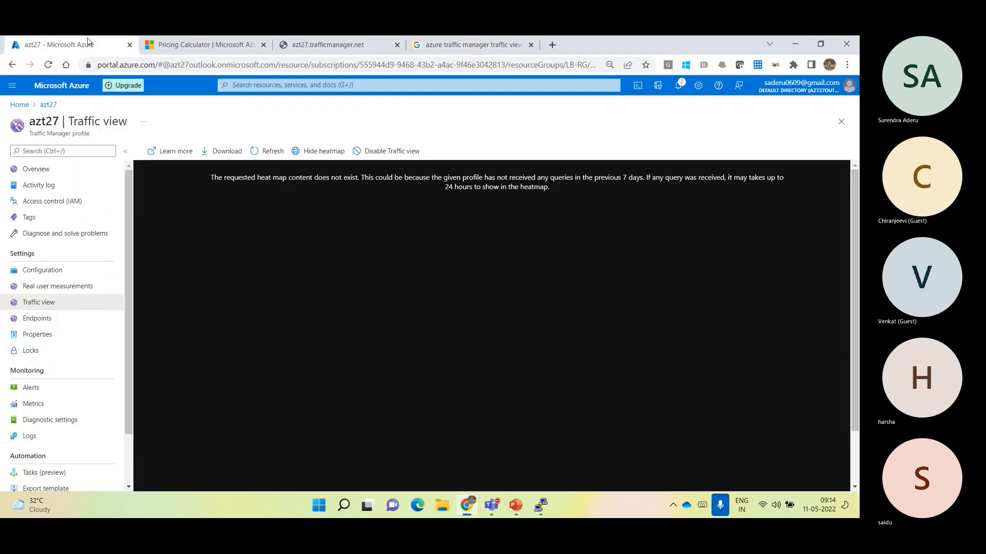
left_click(278, 150)
left_click(70, 170)
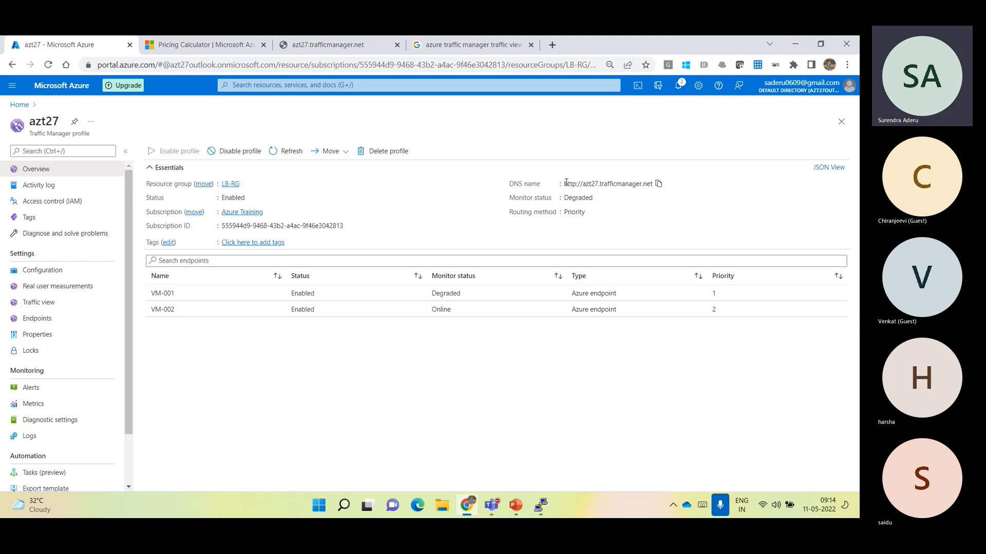
left_click_drag(565, 183, 653, 183)
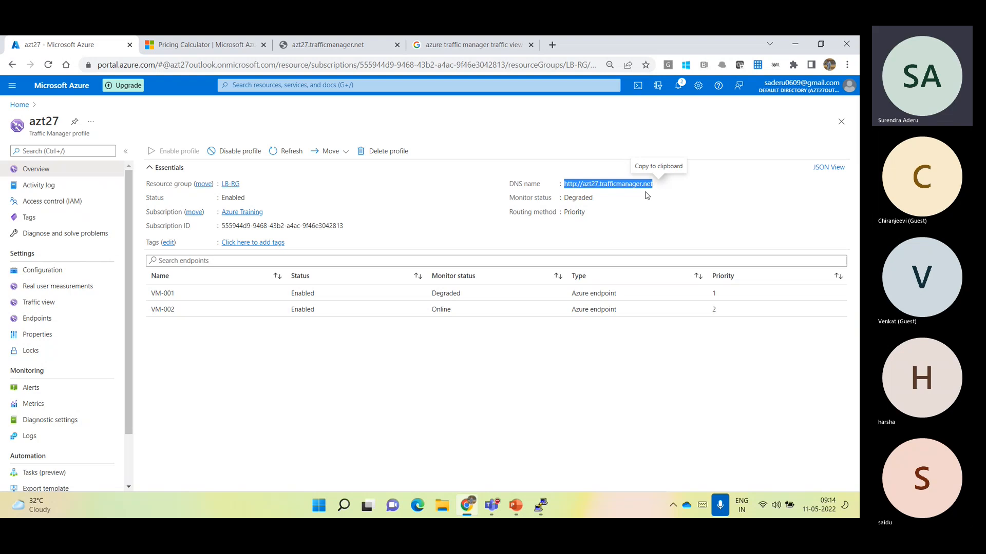
Review the available routing methods in the configuration of azt27 and switch to the Traffic Manager routing methods slide in PowerPoint
left_click(41, 270)
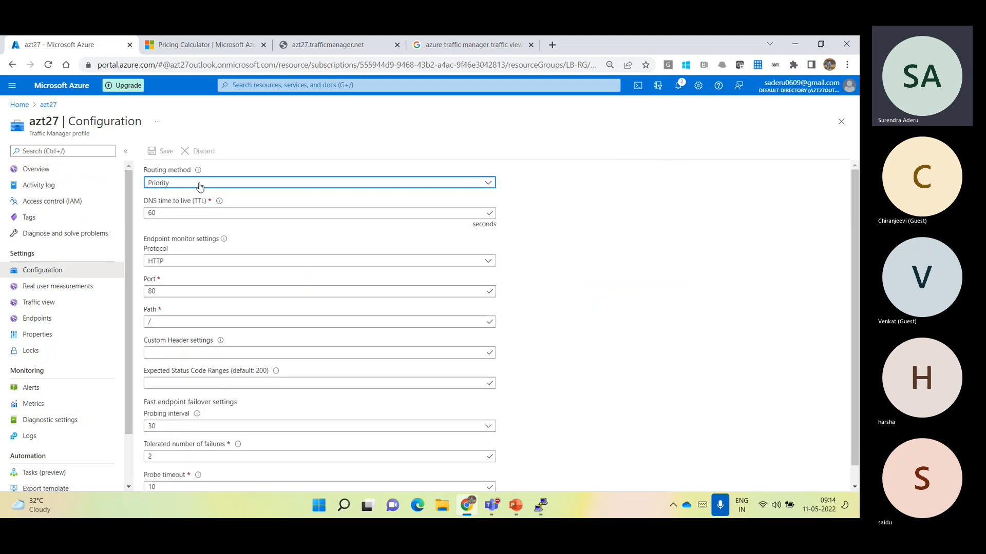
left_click(201, 183)
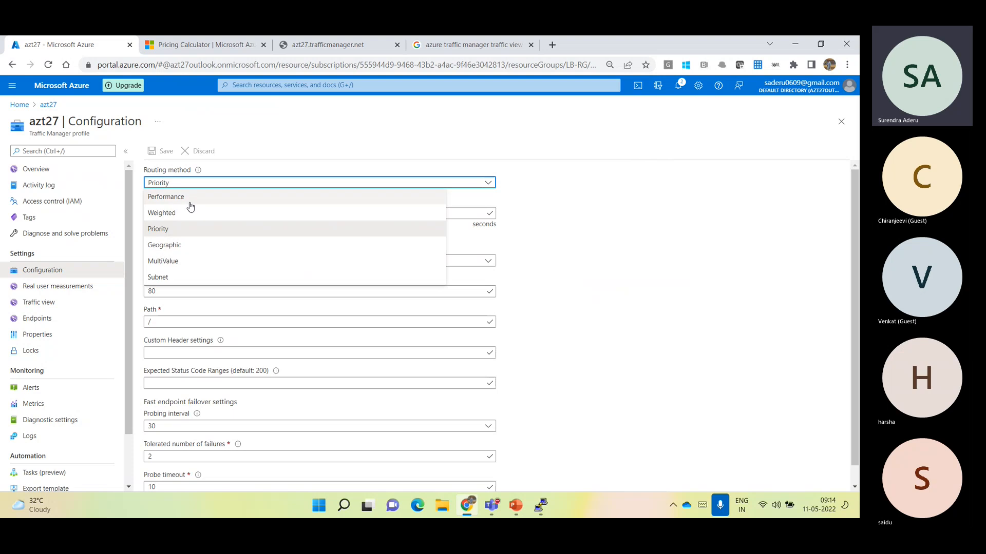
left_click(609, 277)
left_click(31, 173)
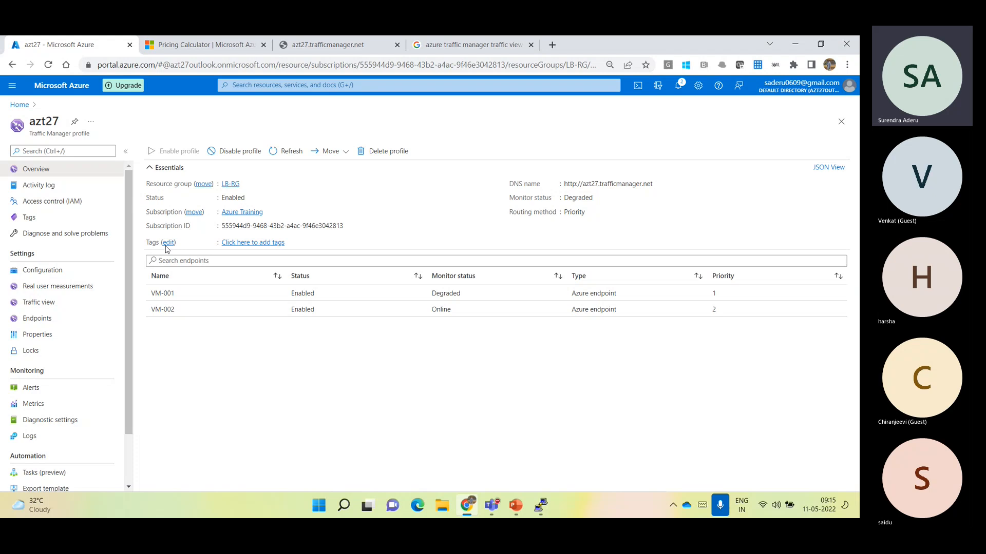
left_click(516, 505)
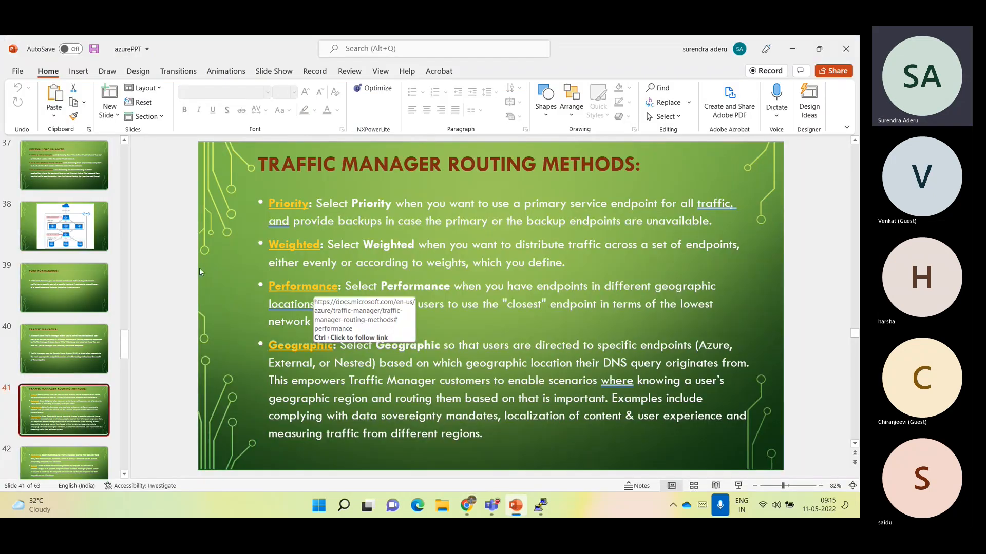